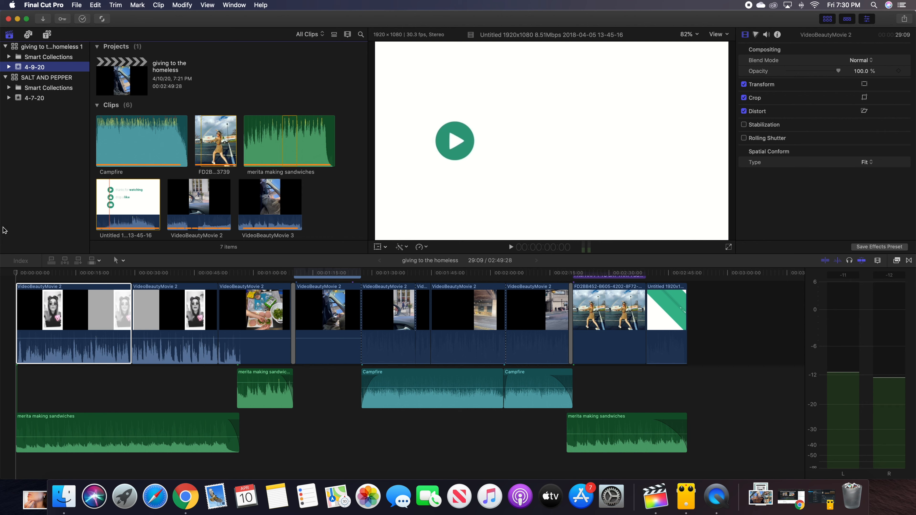
# - Select the five music clips below the video and disable them in the timeline
pyautogui.click(47, 363)
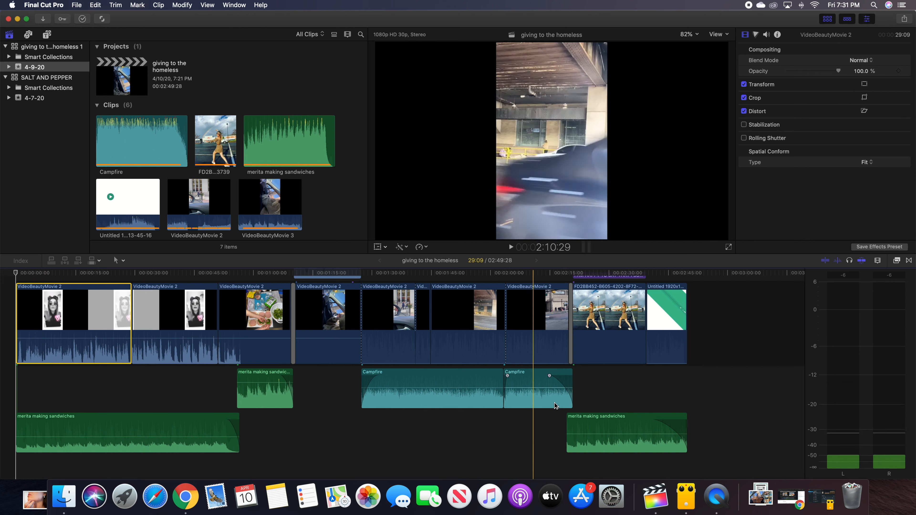
pyautogui.click(180, 463)
pyautogui.moveTo(181, 463); pyautogui.dragTo(584, 404)
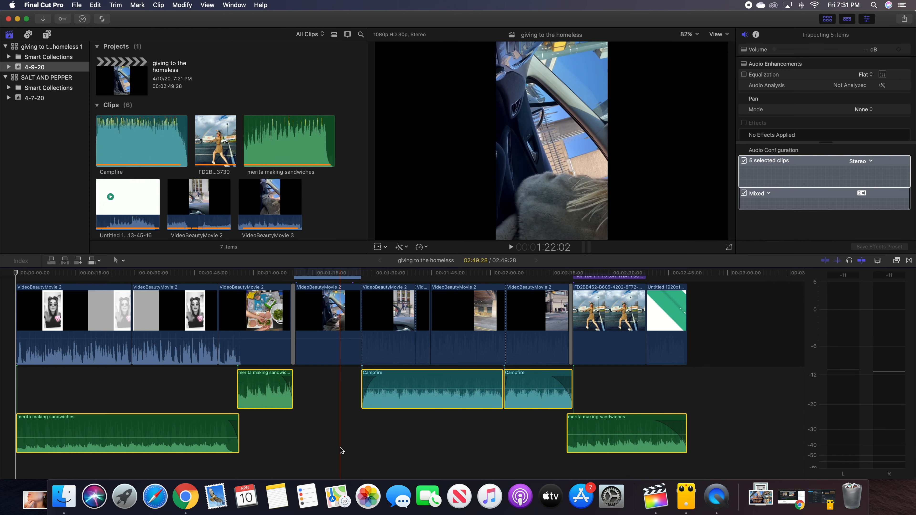
pyautogui.rightClick(457, 310)
pyautogui.click(526, 355)
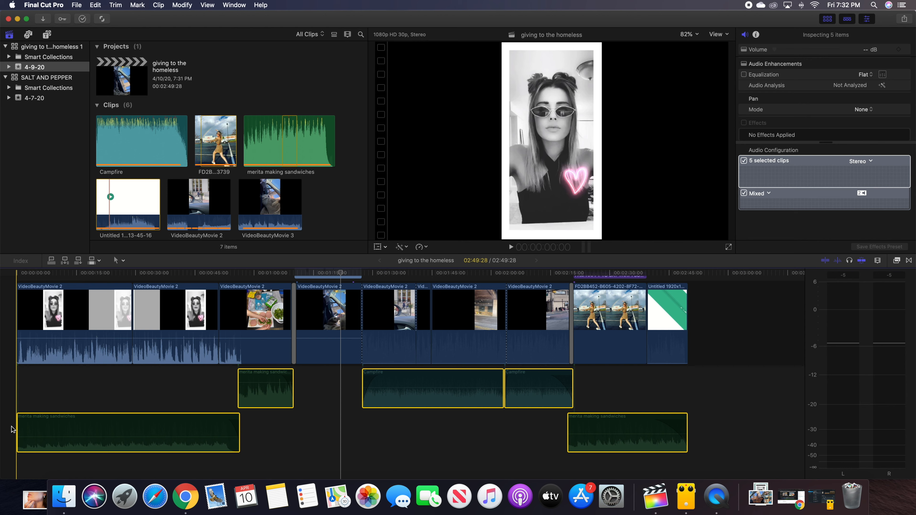
# - Play the opening section without music and magnify the first clip's waveform at the project start
pyautogui.press('space')
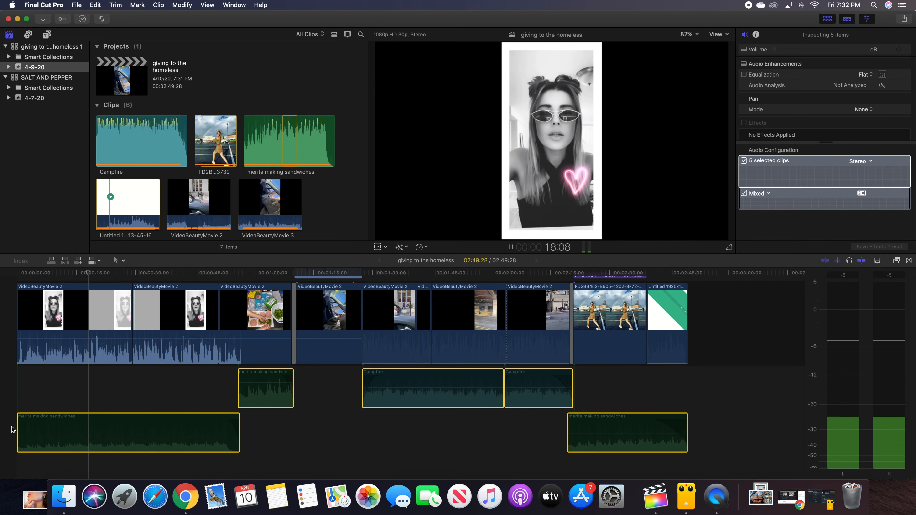
pyautogui.press('space')
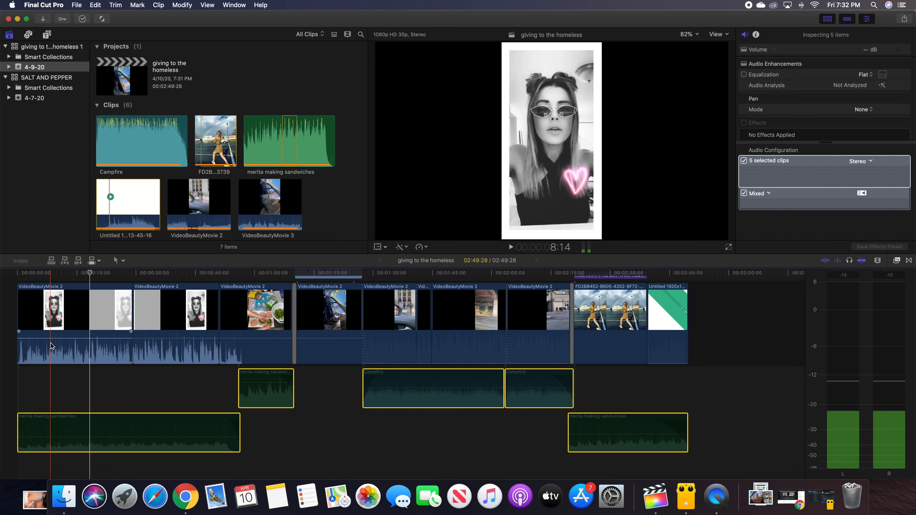
pyautogui.moveTo(51, 340)
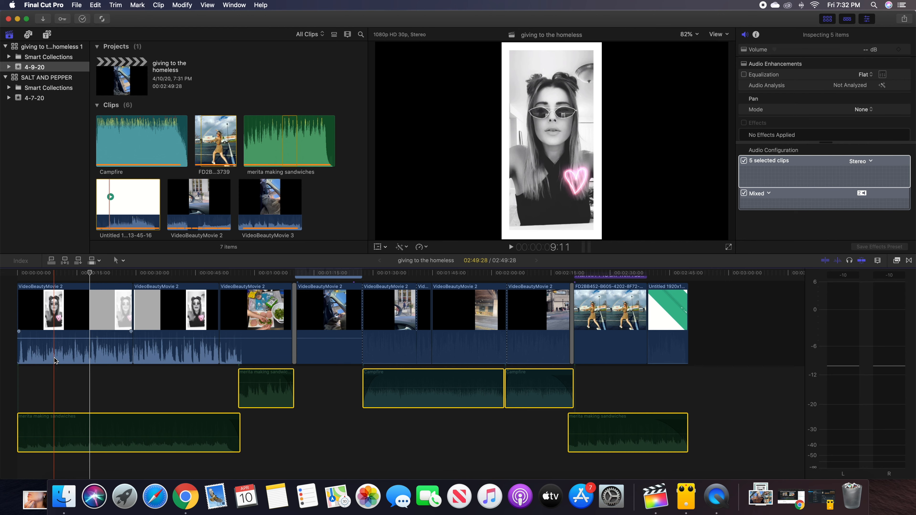
pyautogui.press('super+equal')
pyautogui.press('super+equal')
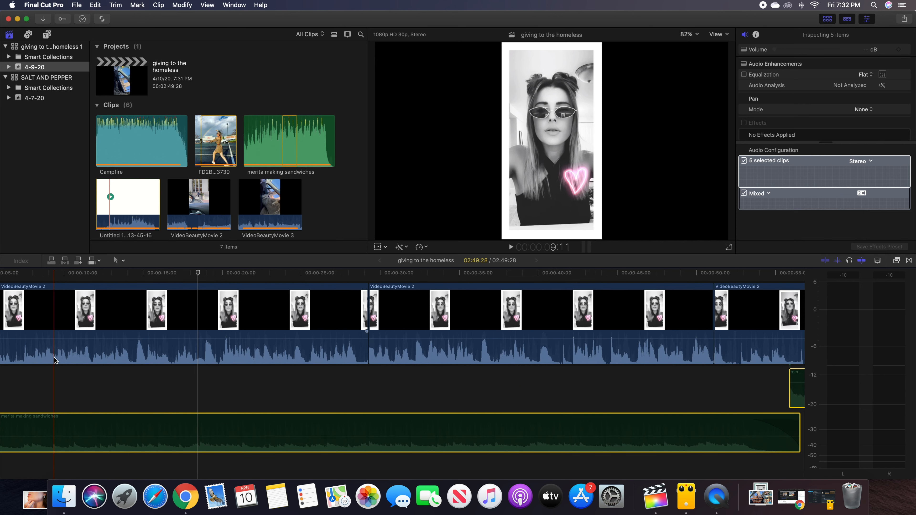
pyautogui.press('super+equal')
pyautogui.hscroll(-5, 59, 371)
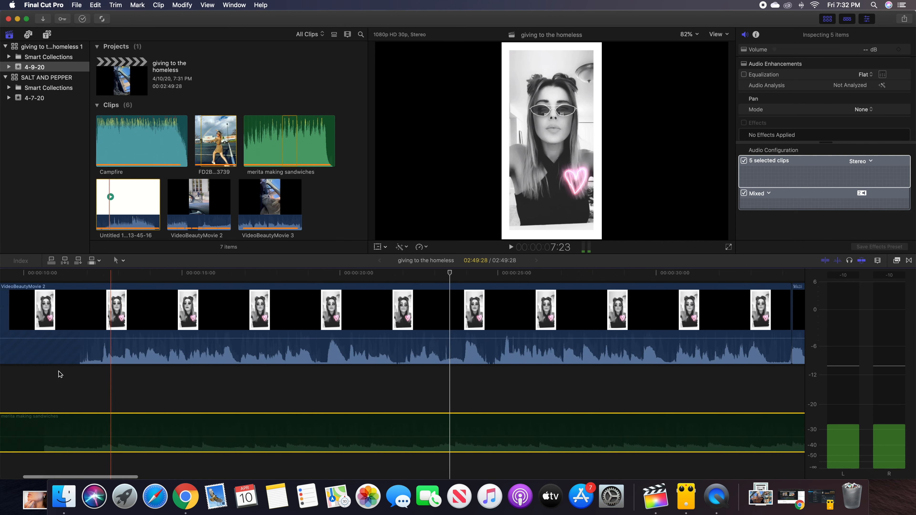
pyautogui.hscroll(-5, 58, 374)
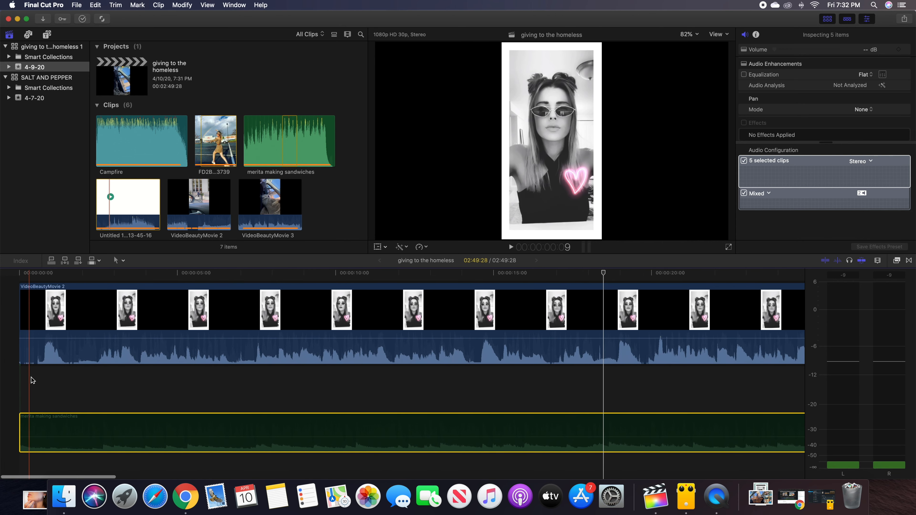
# - Compare the timeline clip appearance options, from waveforms only to filmstrips only
pyautogui.click(745, 219)
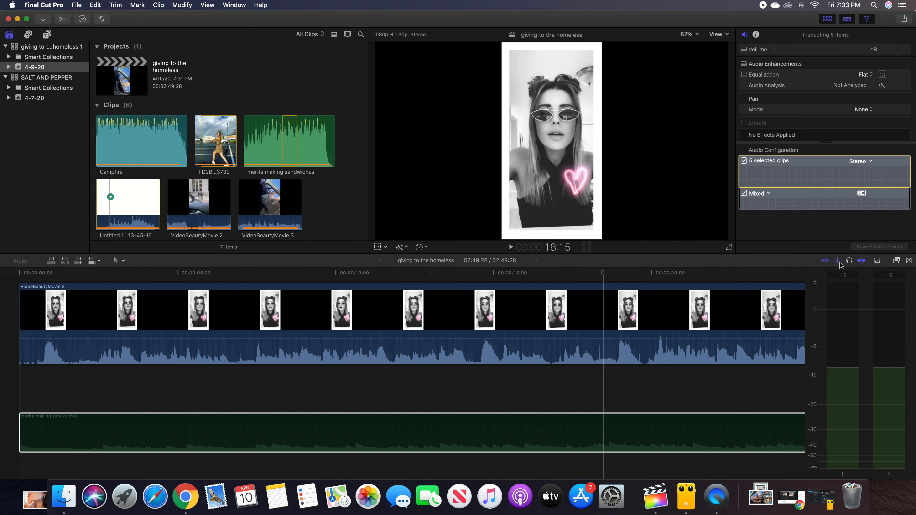
pyautogui.click(878, 261)
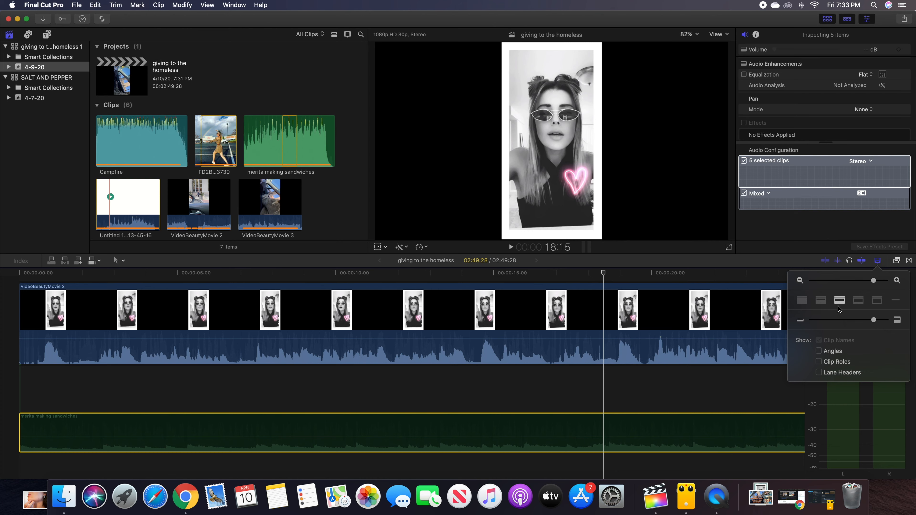
pyautogui.click(821, 301)
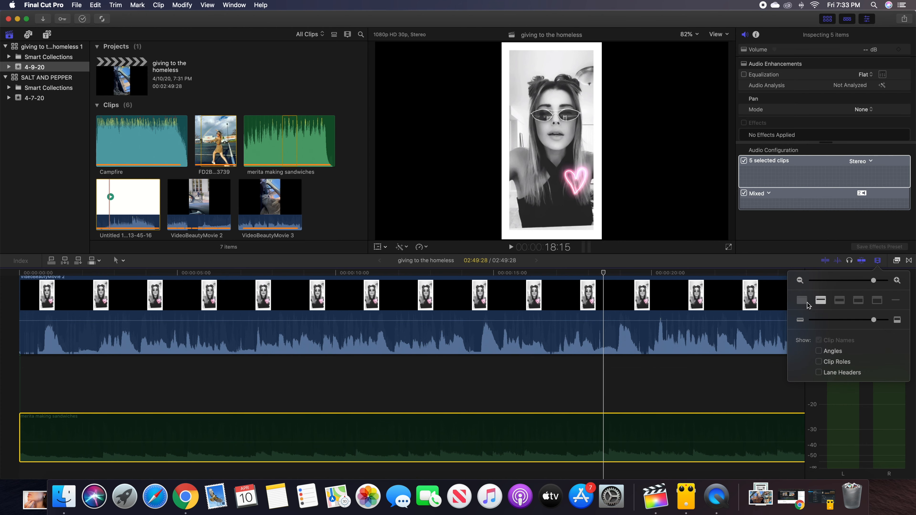
pyautogui.click(804, 302)
pyautogui.click(821, 303)
pyautogui.click(840, 303)
pyautogui.click(858, 304)
pyautogui.click(876, 302)
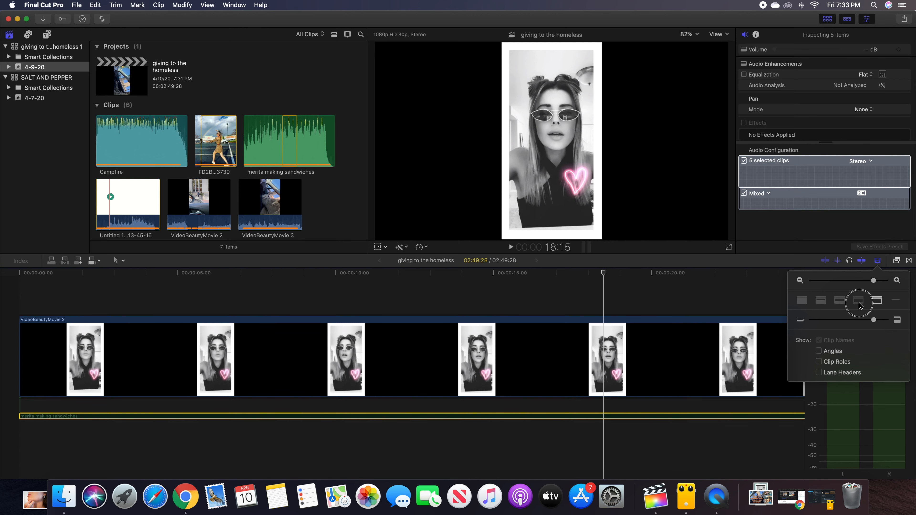
# - Set the timeline clip appearance to large waveforms with small filmstrips
pyautogui.click(858, 302)
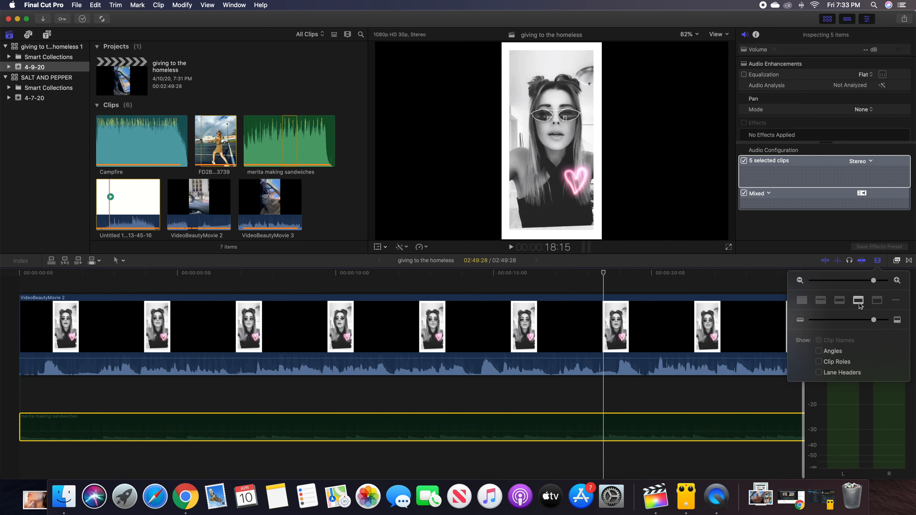
pyautogui.click(839, 302)
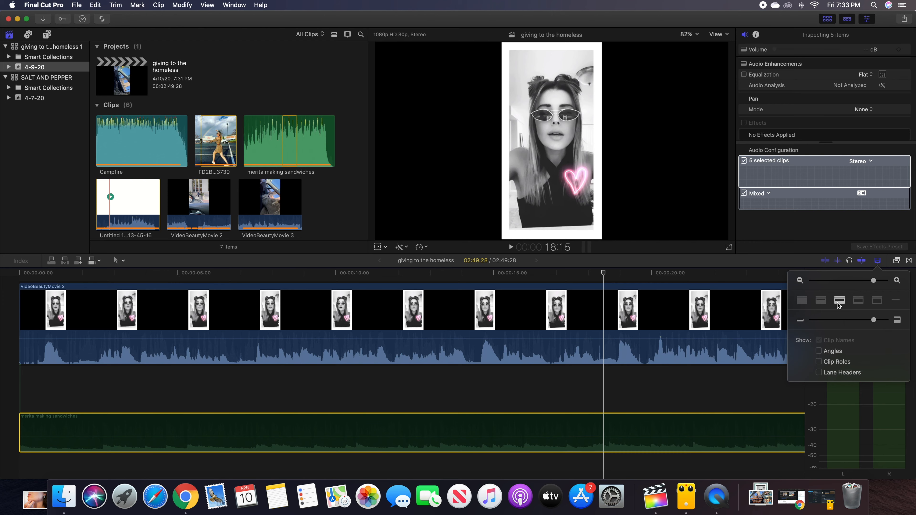
pyautogui.click(826, 303)
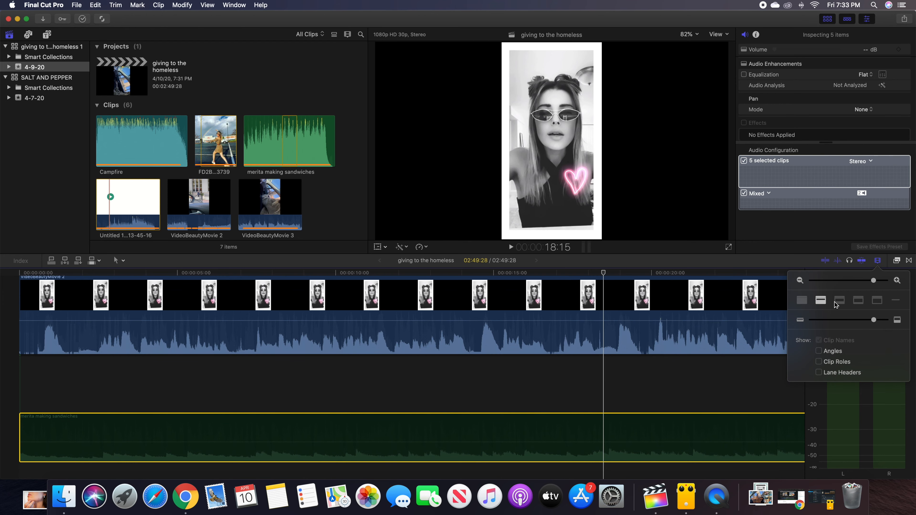
pyautogui.click(801, 300)
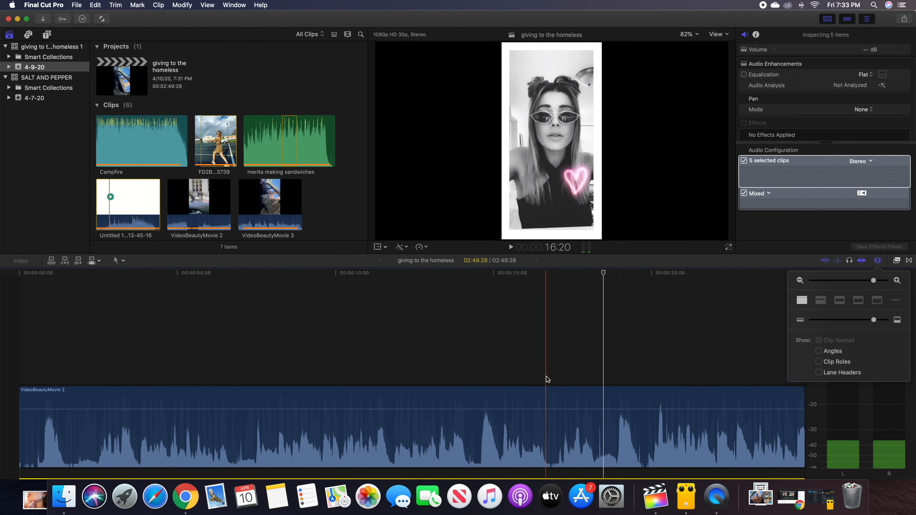
pyautogui.click(820, 301)
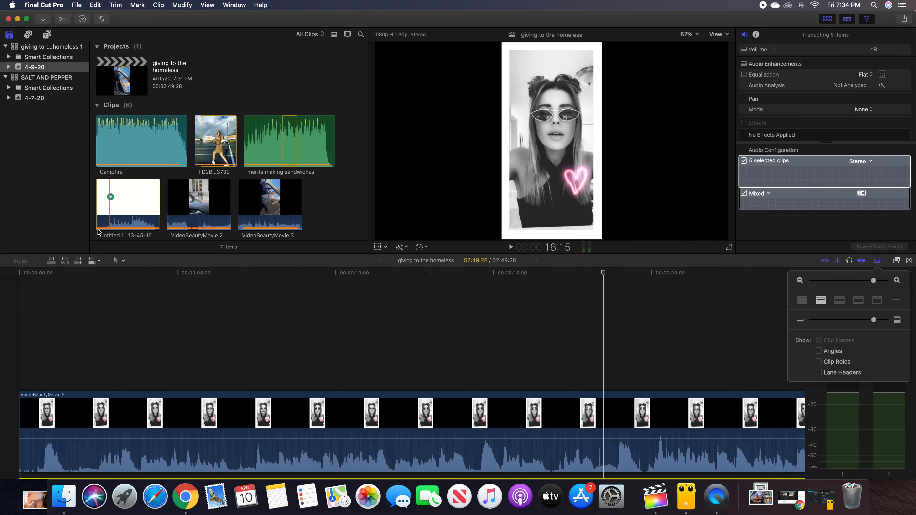
# - Try lowering the volume of the first VideoBeautyMovie 2 clip sharply and bringing it up to -4 dB
pyautogui.click(33, 393)
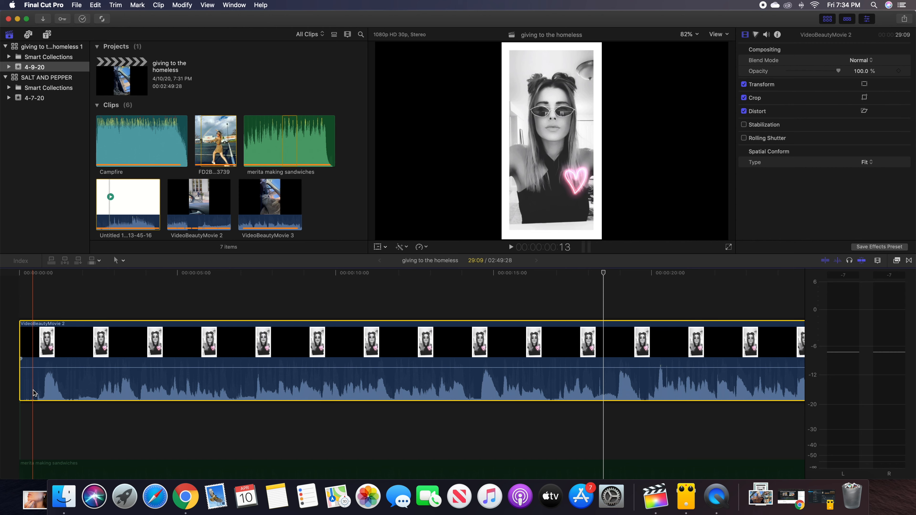
pyautogui.moveTo(46, 367)
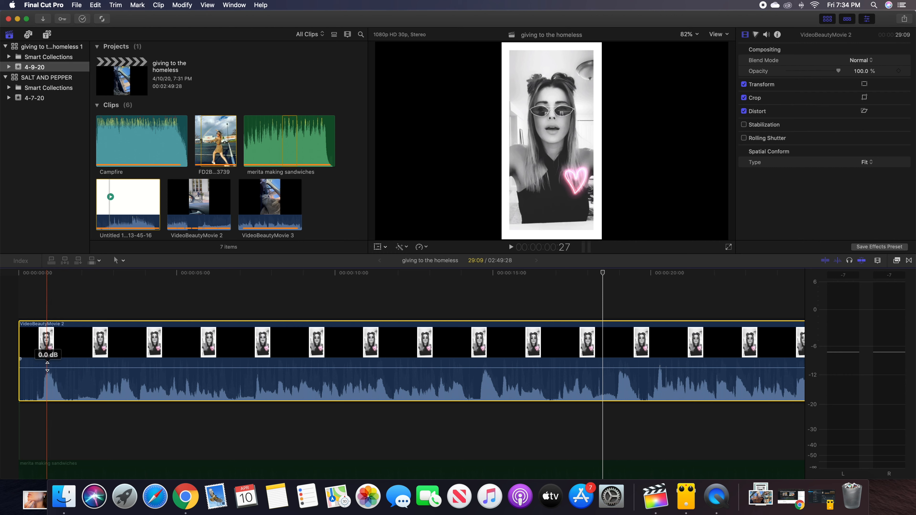
pyautogui.click(48, 367)
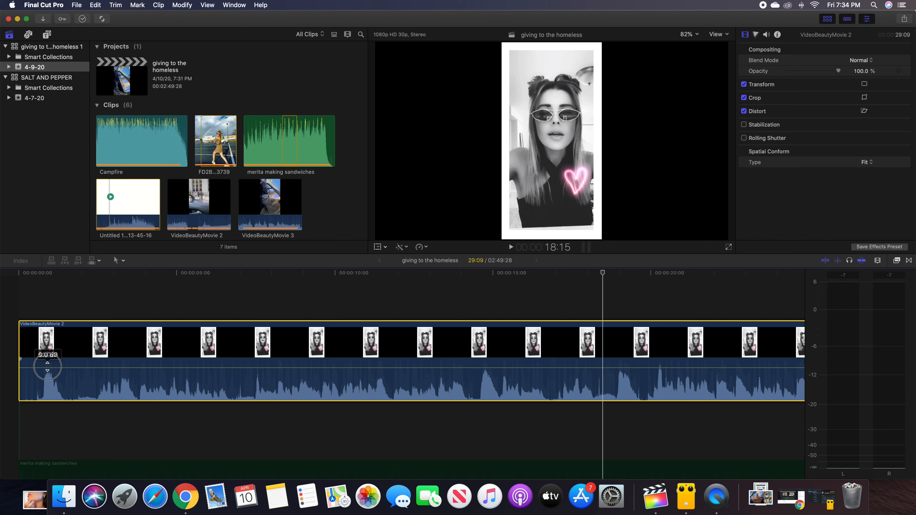
pyautogui.moveTo(47, 366); pyautogui.dragTo(49, 384)
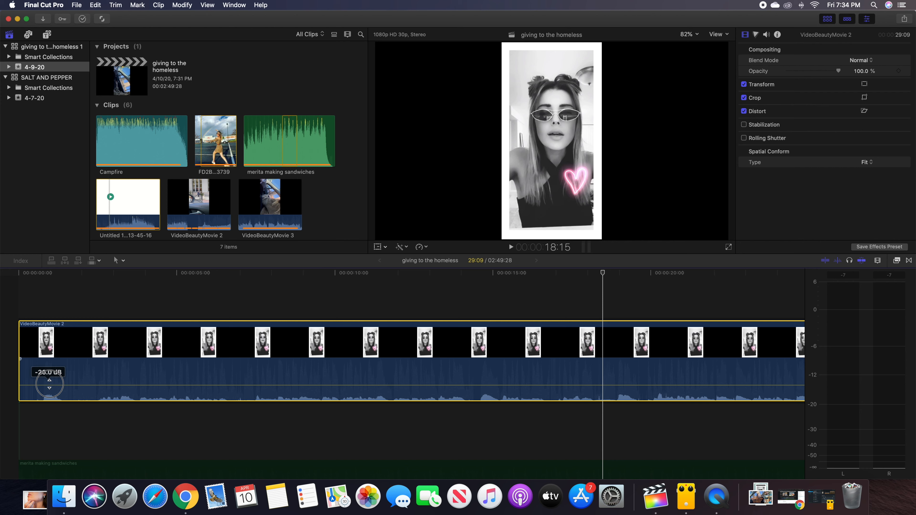
pyautogui.moveTo(49, 384); pyautogui.dragTo(50, 370)
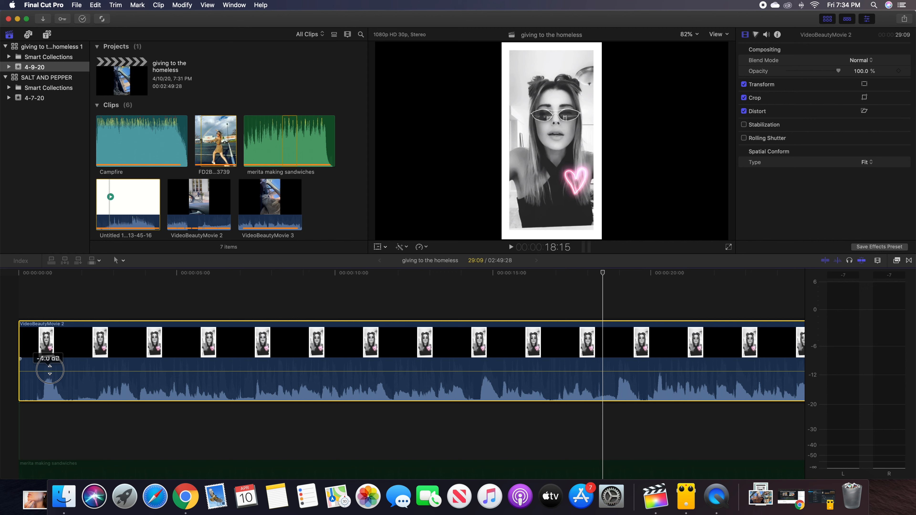
# - Try raising the first clip's volume to 8 dB and bring it back to about 0 dB
pyautogui.moveTo(50, 370); pyautogui.dragTo(52, 358)
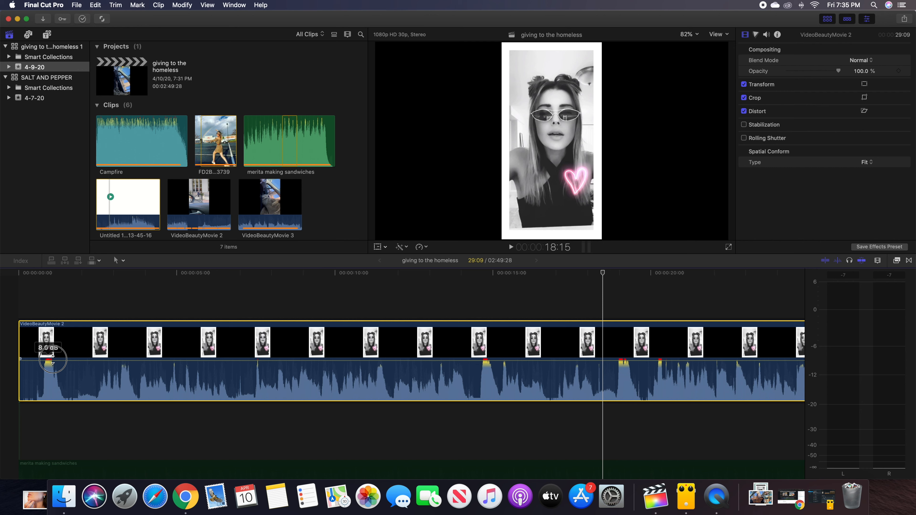
pyautogui.moveTo(52, 360); pyautogui.dragTo(51, 360)
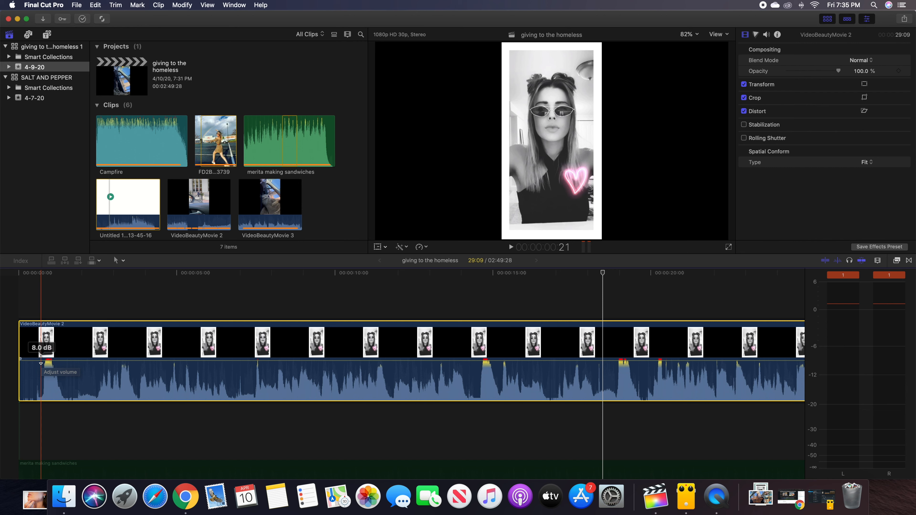
pyautogui.moveTo(41, 359); pyautogui.dragTo(41, 367)
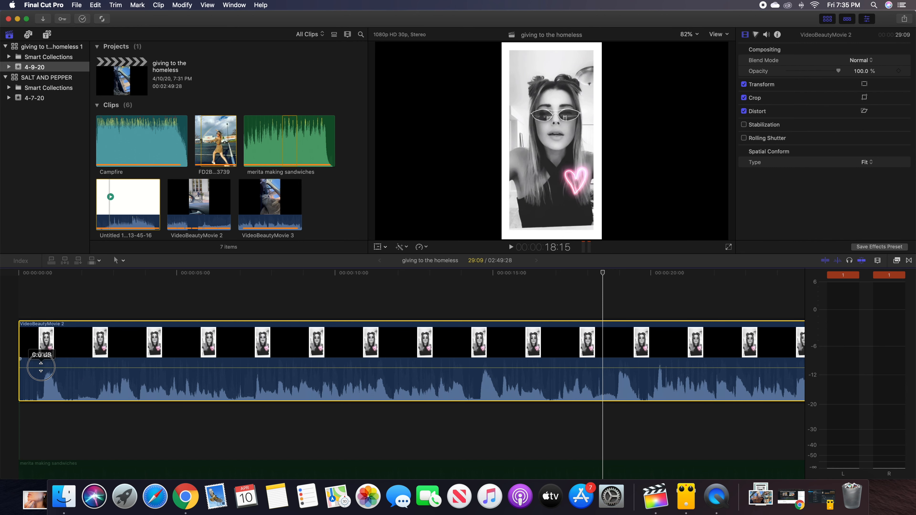
pyautogui.moveTo(40, 366); pyautogui.dragTo(41, 367)
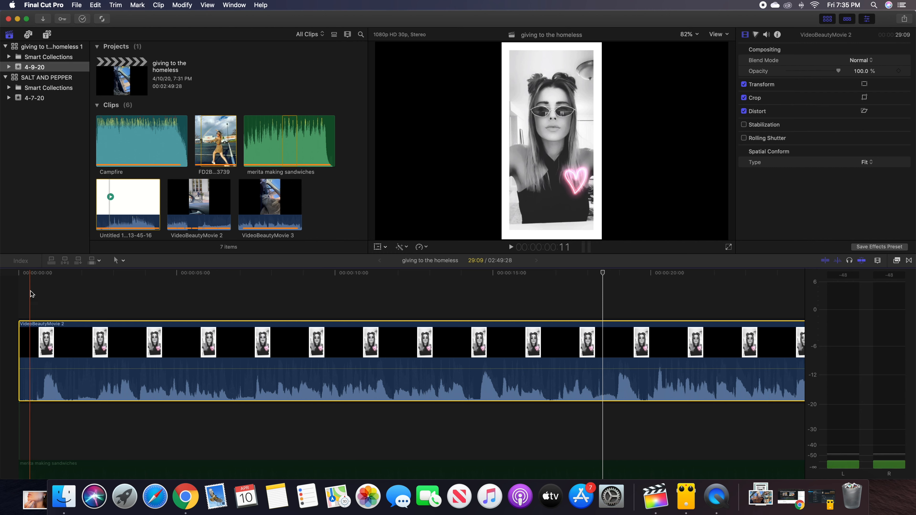
# - Play the first clip from near its start to check the voice level on the audio meters
pyautogui.click(33, 273)
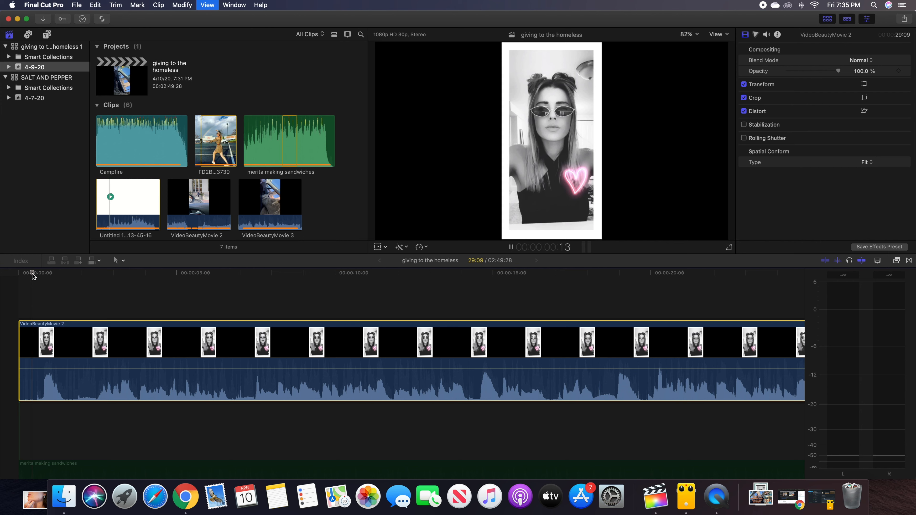
pyautogui.press('space')
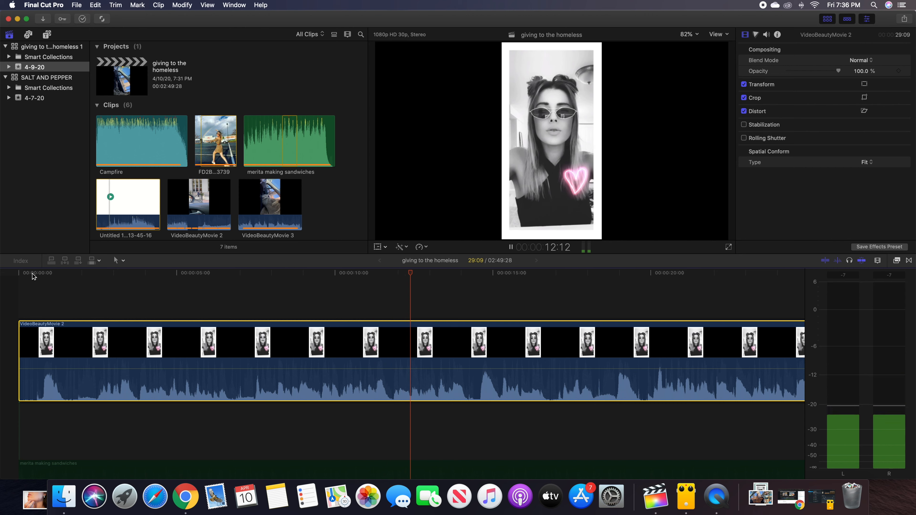
pyautogui.press('space')
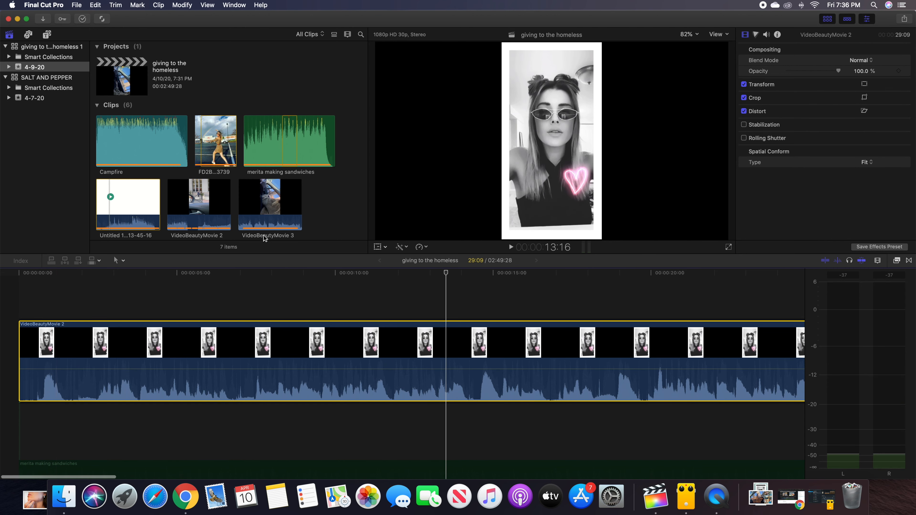
# - Hide and reshow the large audio meters, and continue playback to monitor the voice peaks
pyautogui.click(586, 248)
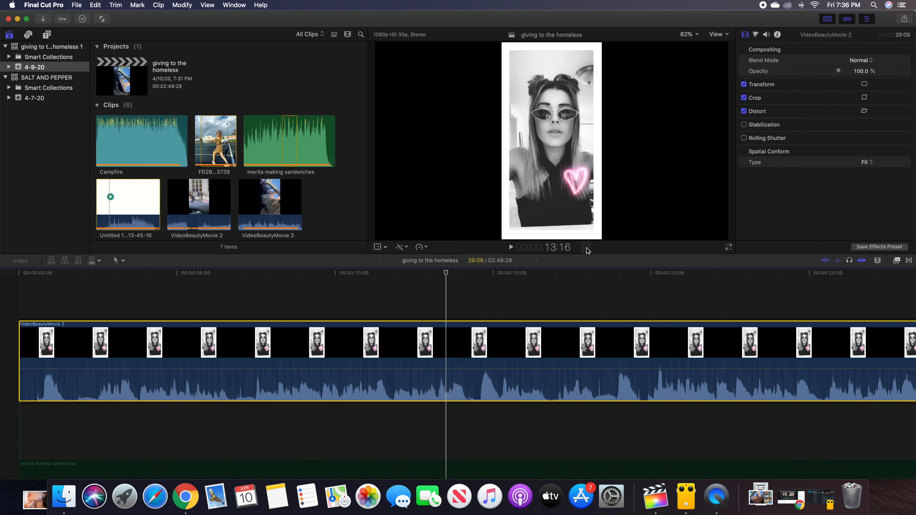
pyautogui.click(587, 249)
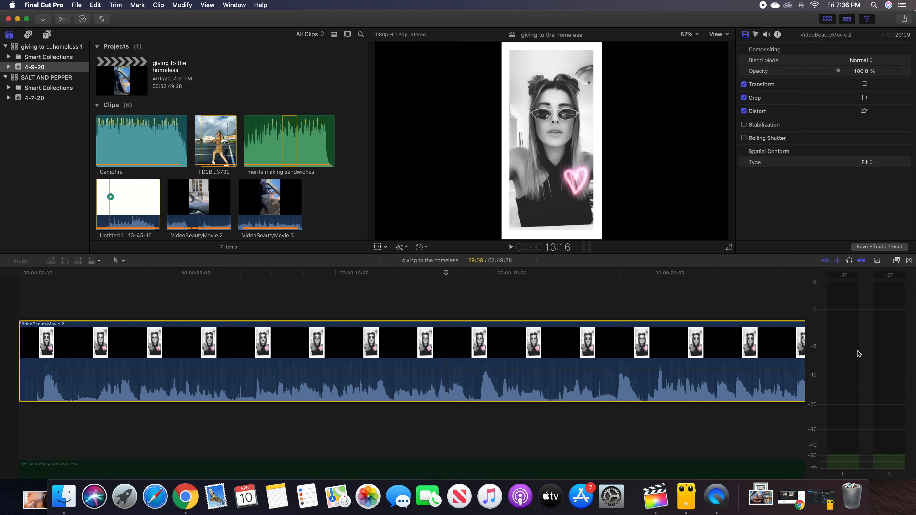
pyautogui.press('space')
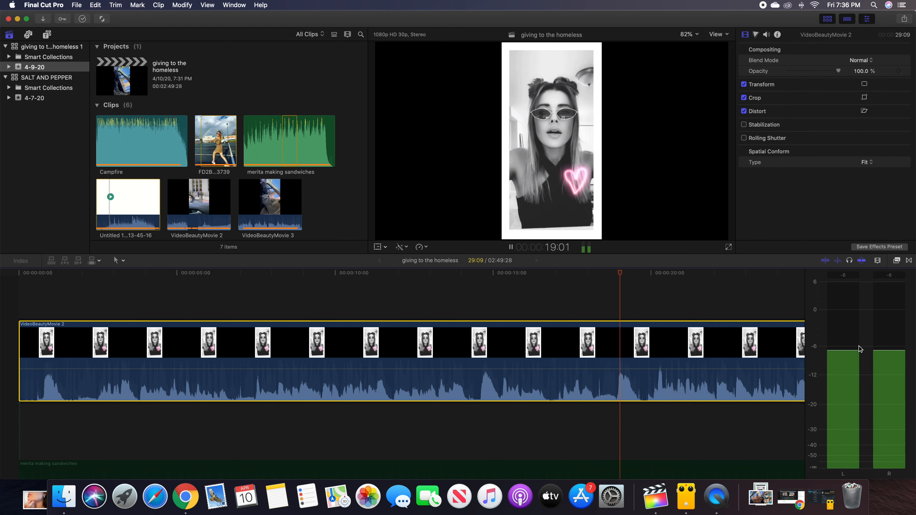
pyautogui.press('space')
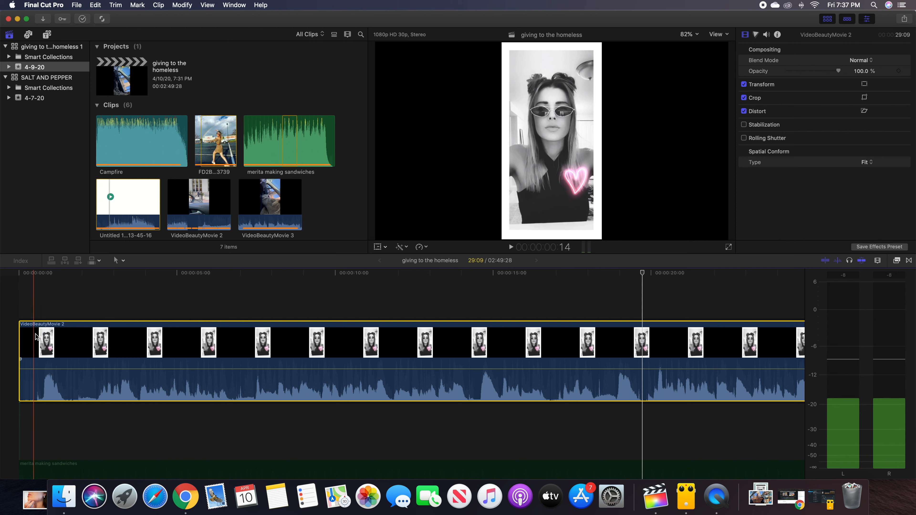
# - Set the first clip's volume to 0.0 dB
pyautogui.click(59, 370)
pyautogui.moveTo(60, 369); pyautogui.dragTo(61, 369)
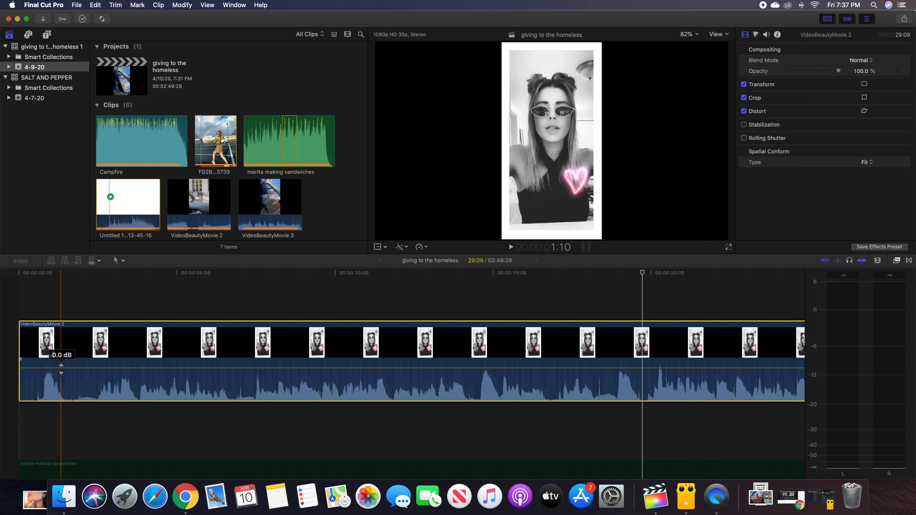
# - Play the first clip and replay the section around 20 seconds to check its voice peaks on the audio meters
pyautogui.press('space')
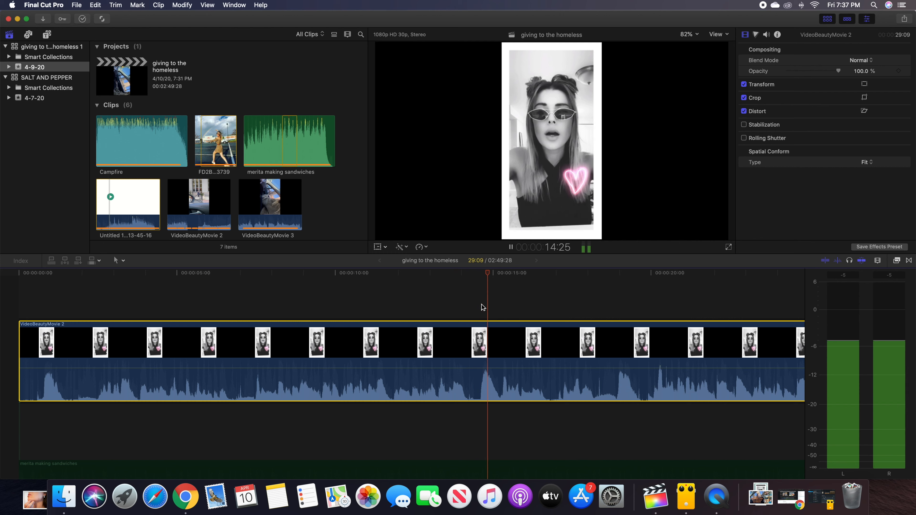
pyautogui.press('space')
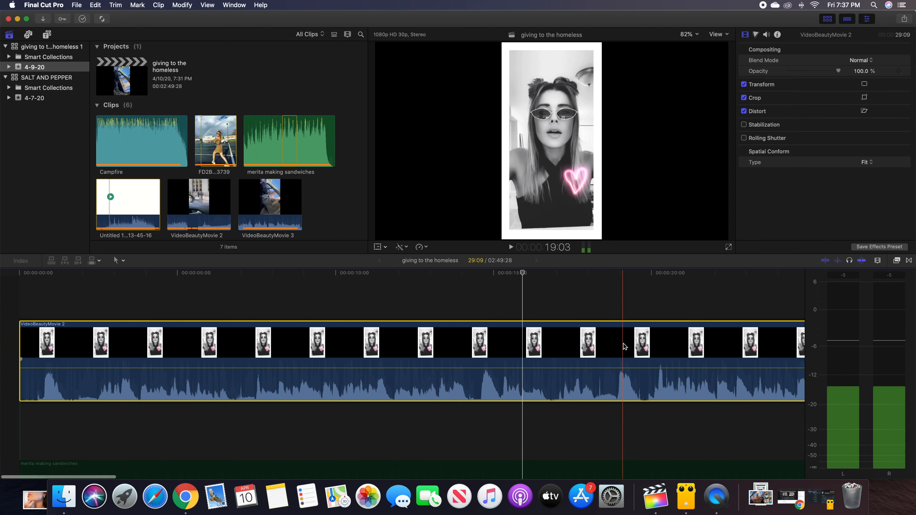
pyautogui.hscroll(5, 624, 347)
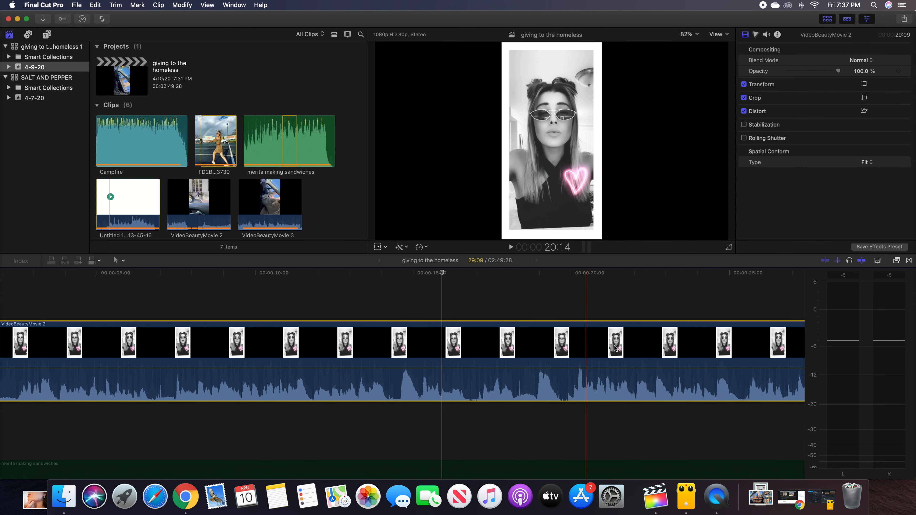
pyautogui.hscroll(-1, 577, 368)
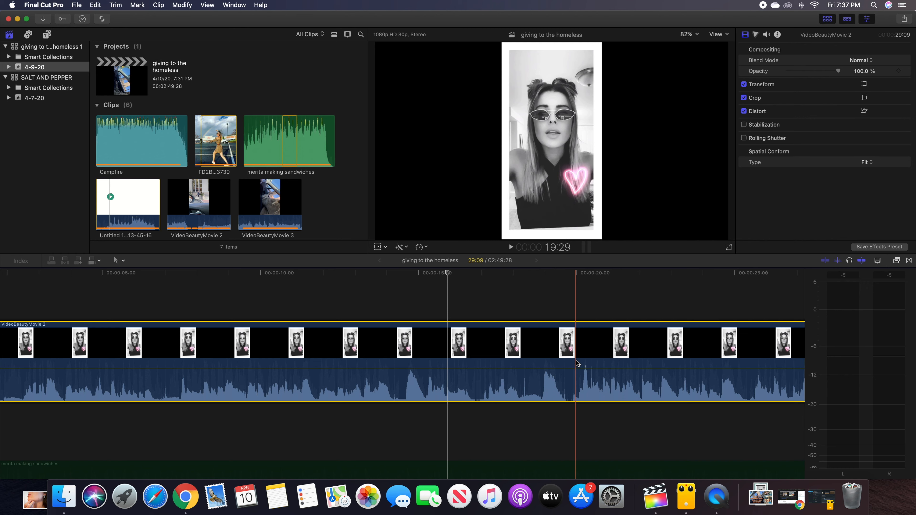
pyautogui.press('space')
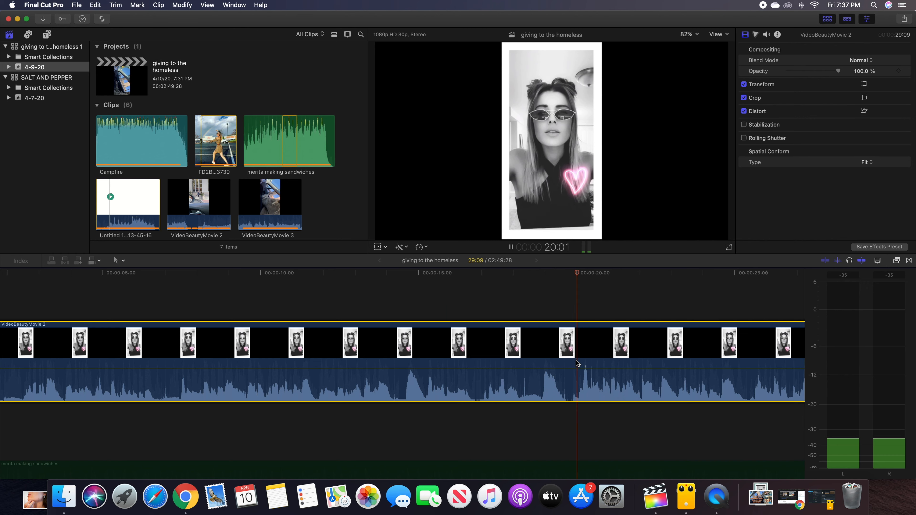
pyautogui.press('space')
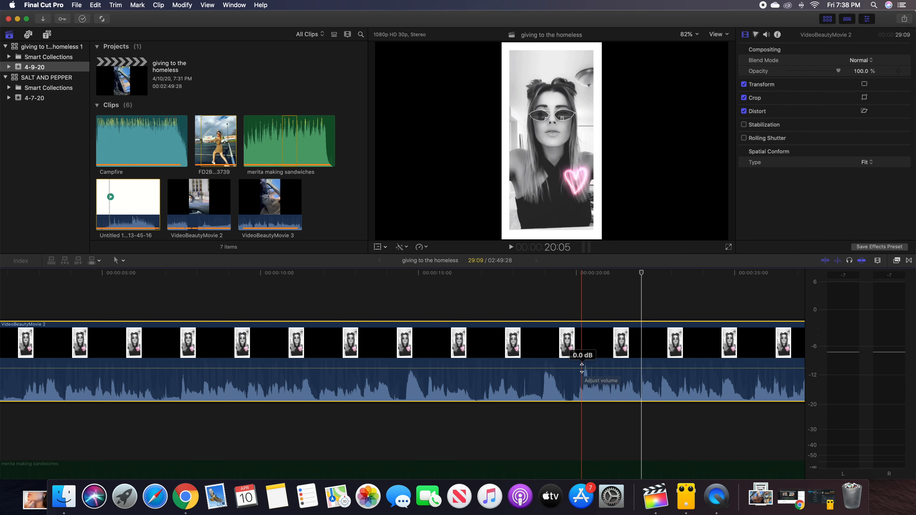
# - Split the first clip on both sides of the voice peak, at 20:05 and 20:13
pyautogui.press('super+b')
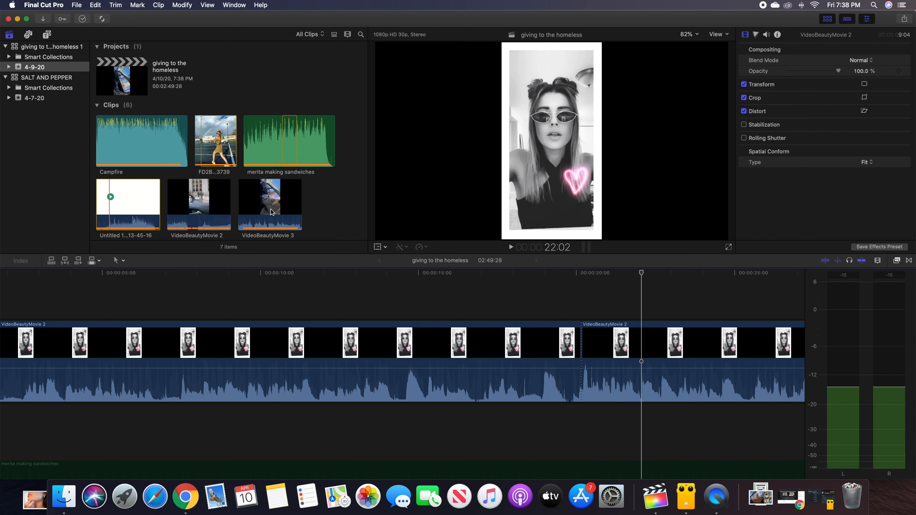
pyautogui.click(123, 260)
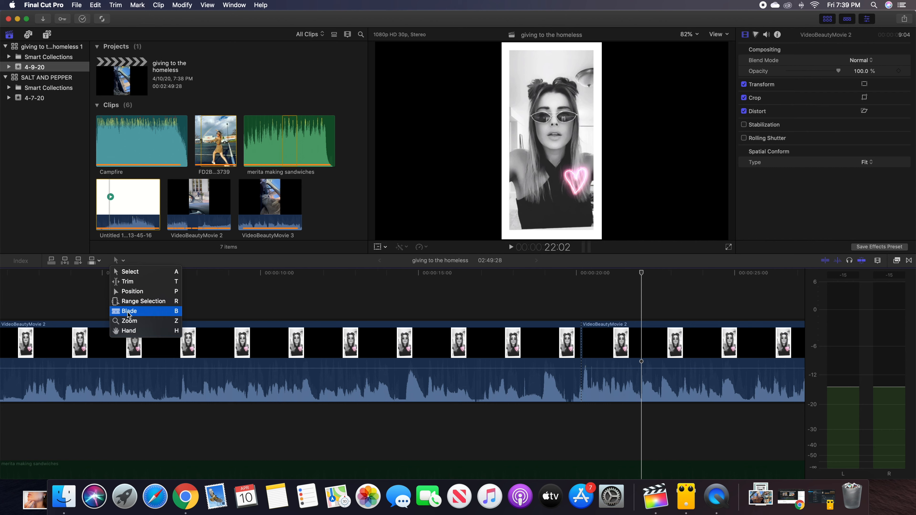
pyautogui.click(590, 307)
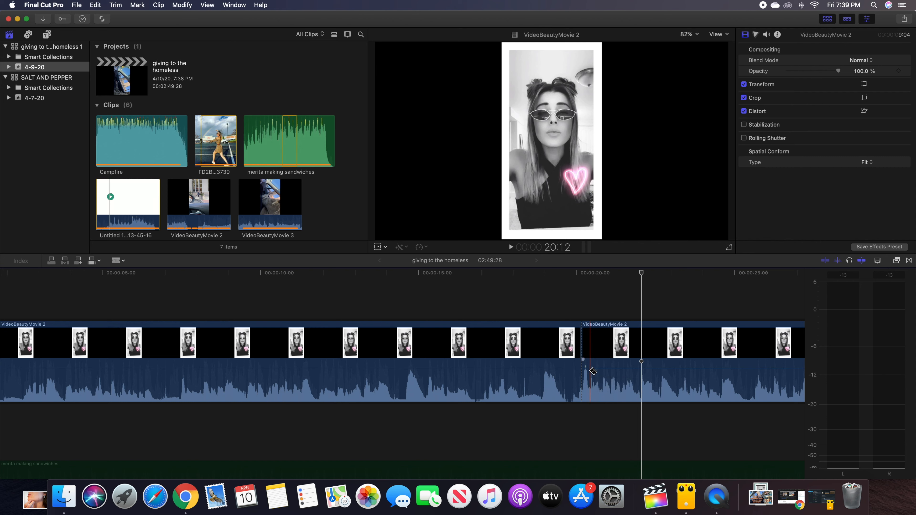
pyautogui.press('super+b')
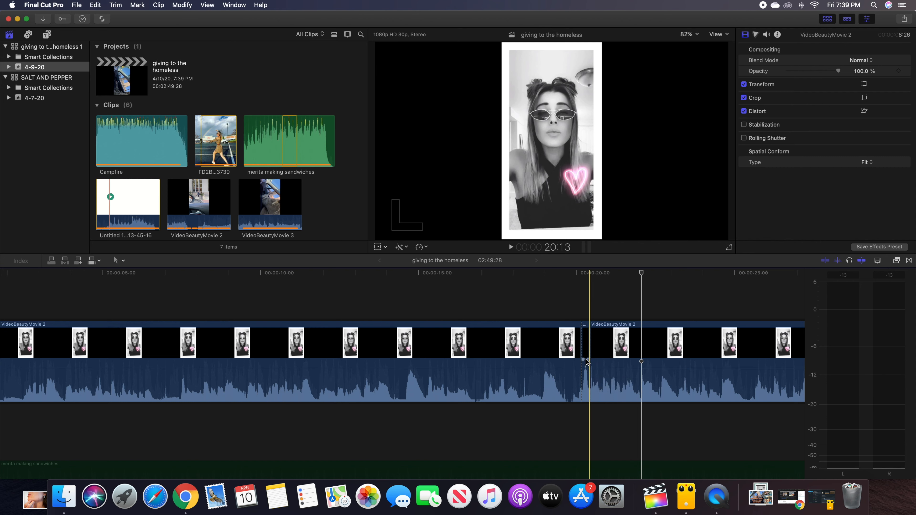
# - Lower the short peak segment's volume to -6.0 dB and play across the cuts to check the level
pyautogui.click(586, 352)
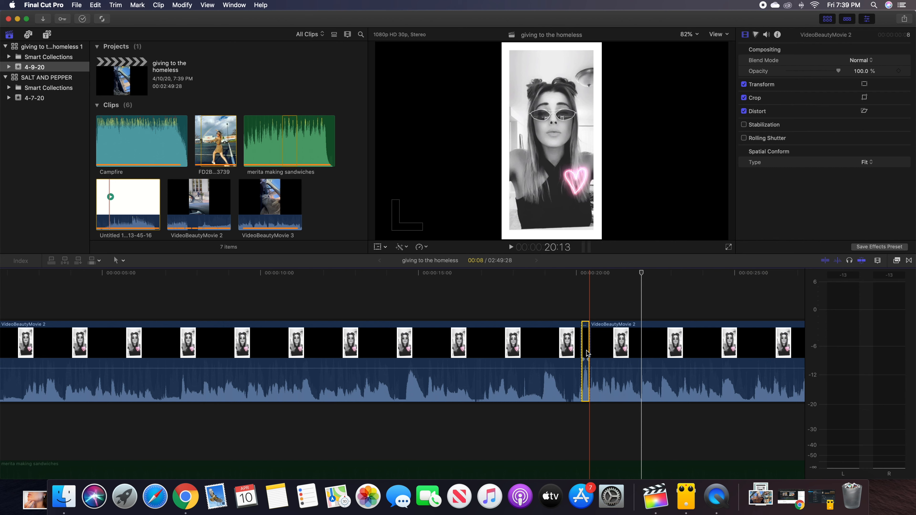
pyautogui.moveTo(585, 366); pyautogui.dragTo(584, 373)
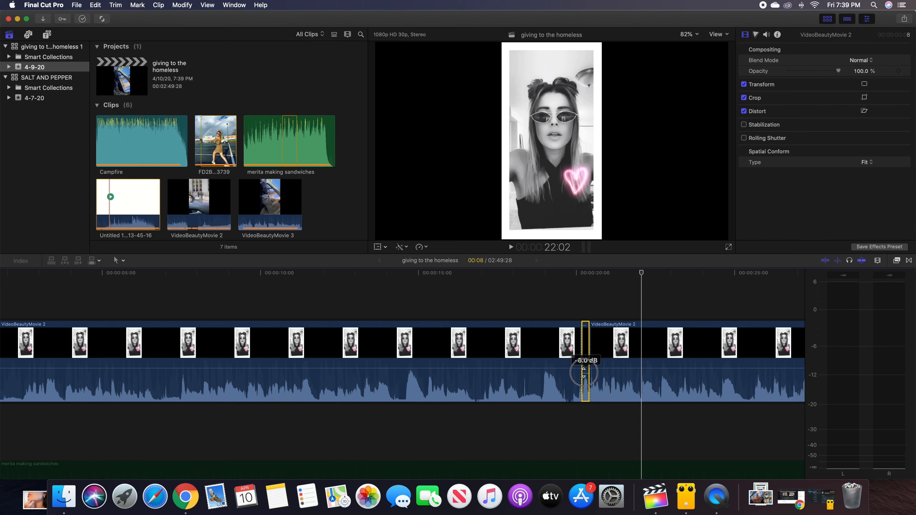
pyautogui.moveTo(583, 373); pyautogui.dragTo(584, 373)
pyautogui.click(562, 305)
pyautogui.press('space')
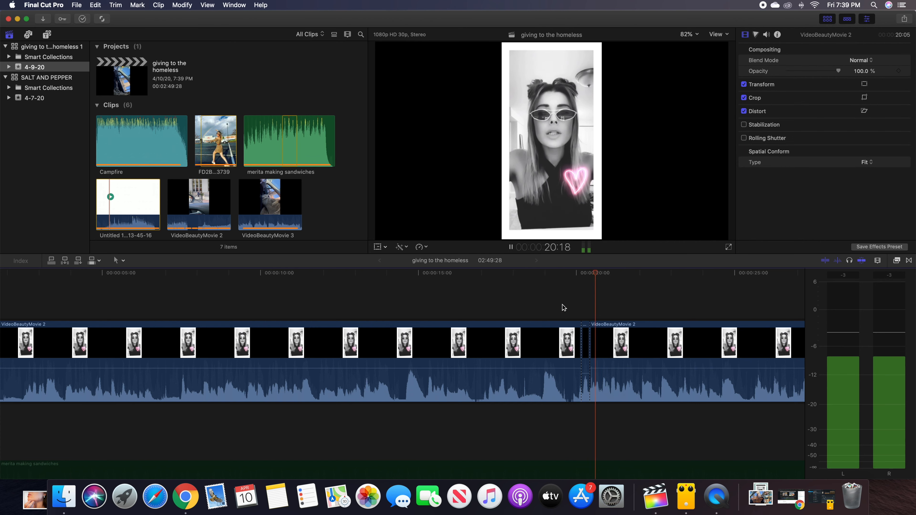
pyautogui.press('space')
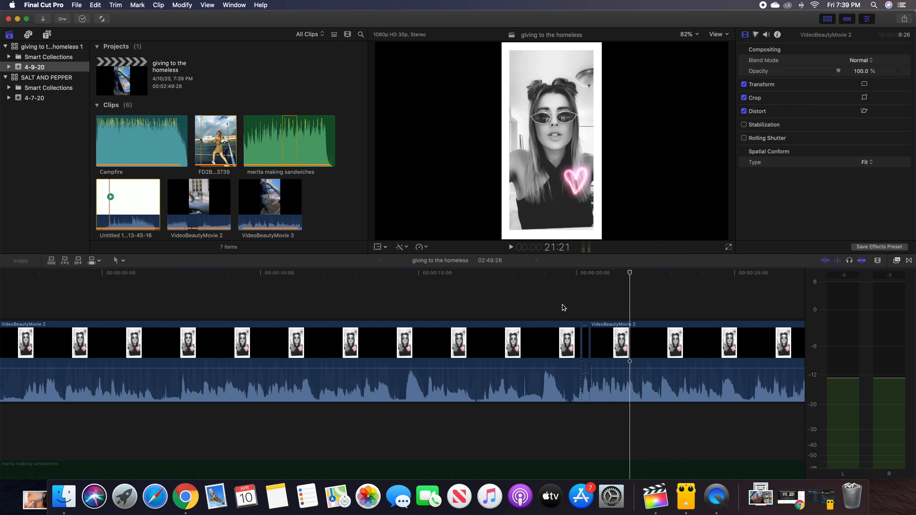
# - Undo the segment's volume change and both cuts around the peak, and play the restored clip
pyautogui.press('super+z')
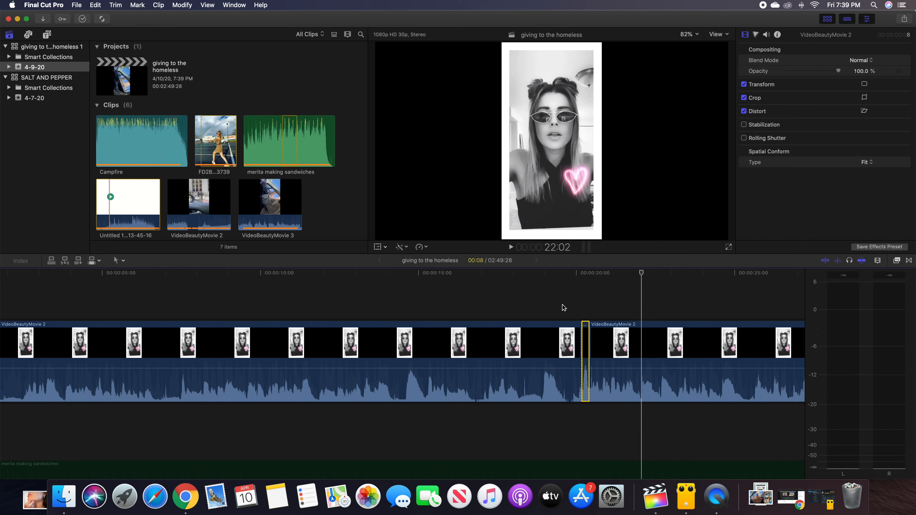
pyautogui.press('super+z')
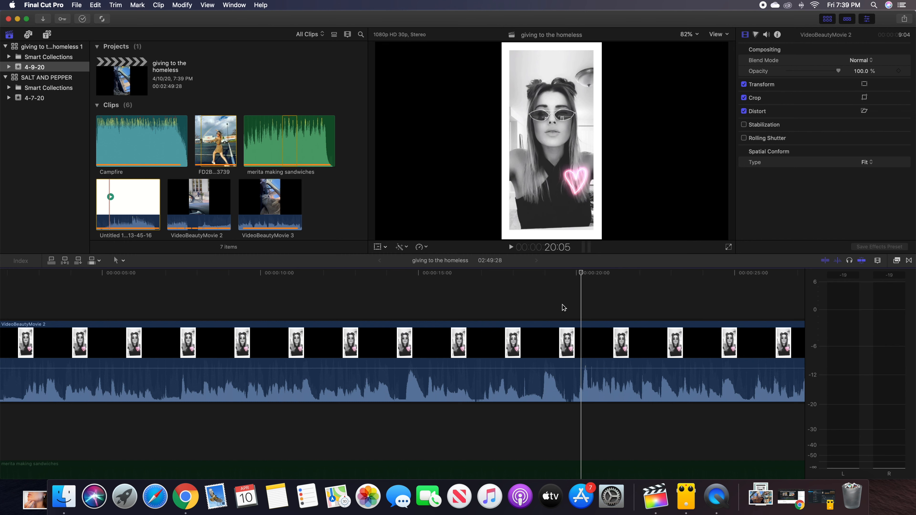
pyautogui.press('space')
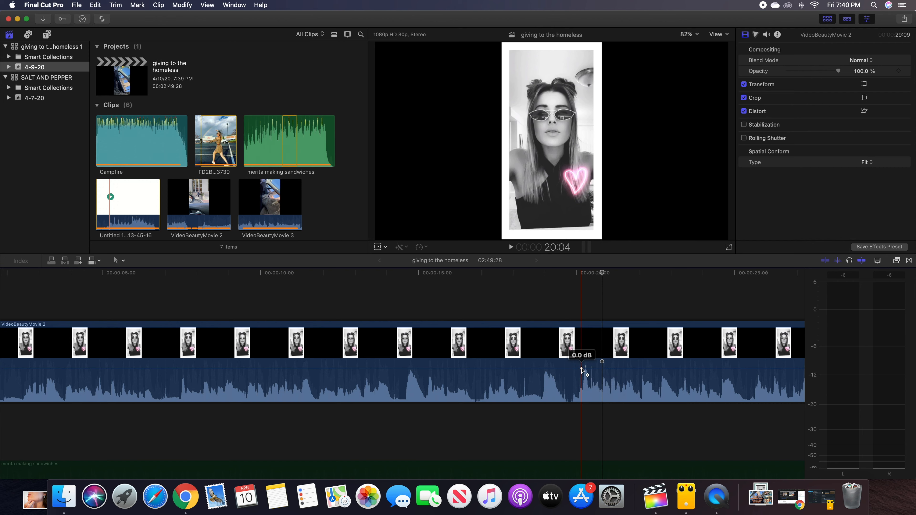
# - Add volume keyframes on the first clip before and after the voice peak, at about 20:04 and 20:13
pyautogui.keyDown('alt'); pyautogui.click(581, 369); pyautogui.keyUp('alt')
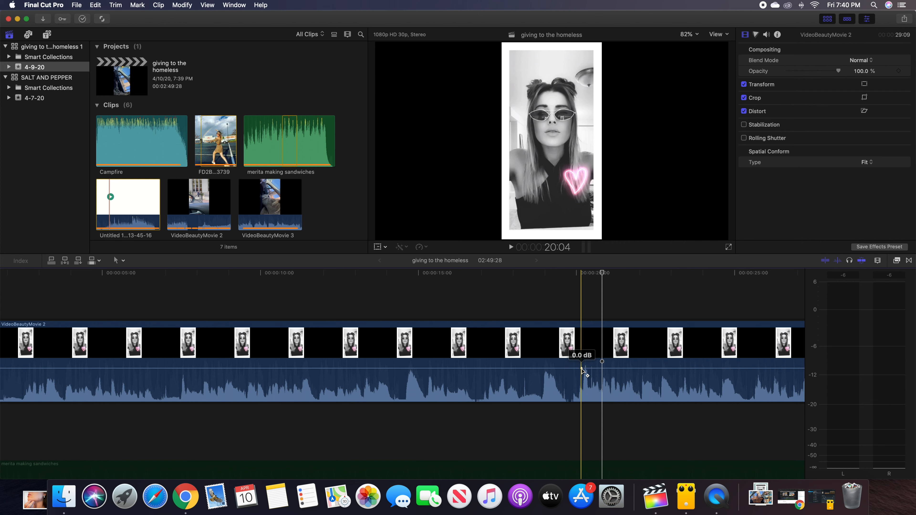
pyautogui.moveTo(582, 368); pyautogui.dragTo(582, 369)
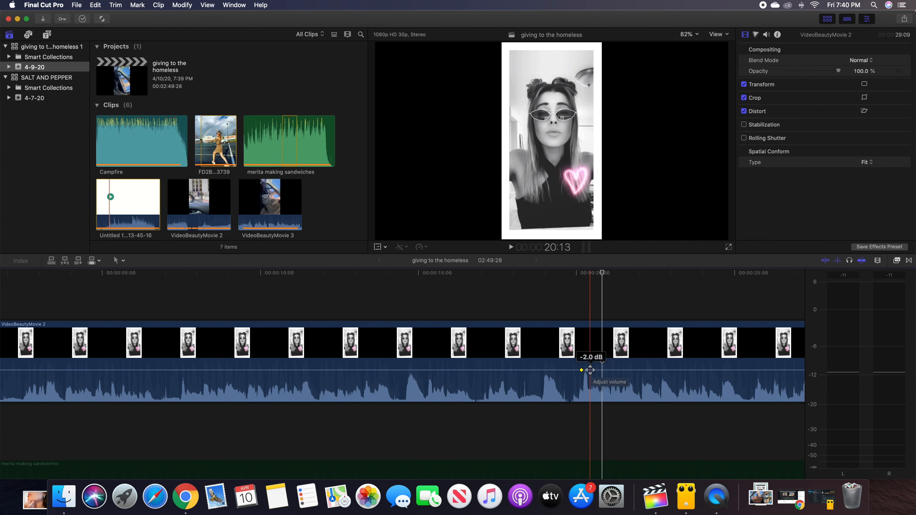
pyautogui.moveTo(589, 370); pyautogui.dragTo(580, 375)
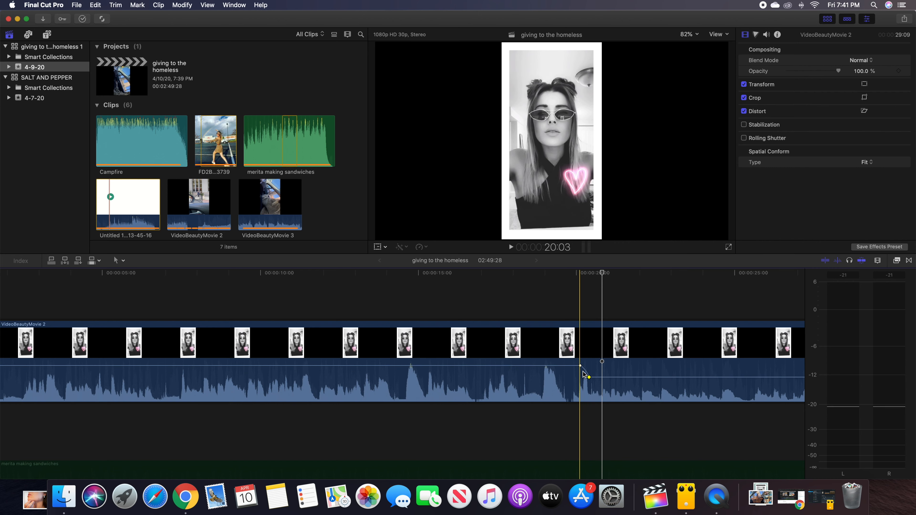
# - Bring both volume keyframes around the voice peak to 0.0 dB
pyautogui.hscroll(1, 583, 378)
pyautogui.moveTo(583, 378); pyautogui.dragTo(589, 366)
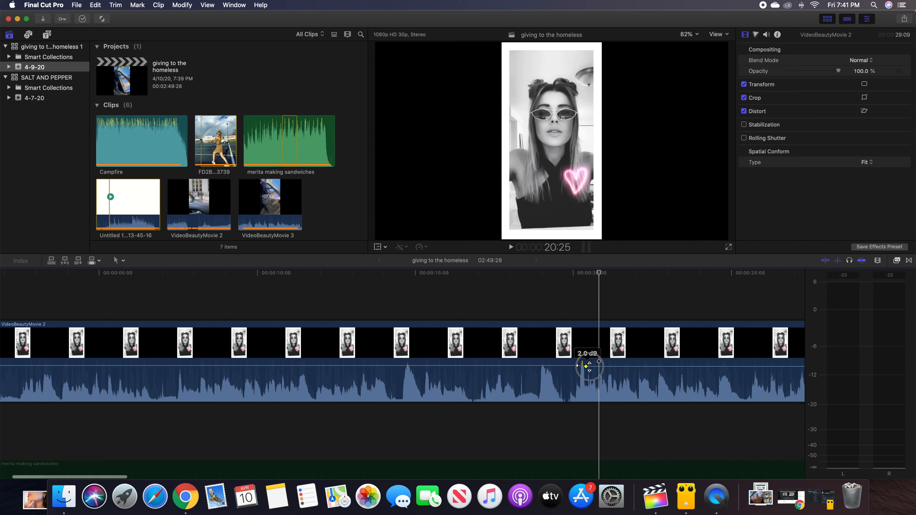
pyautogui.moveTo(588, 366); pyautogui.dragTo(582, 368)
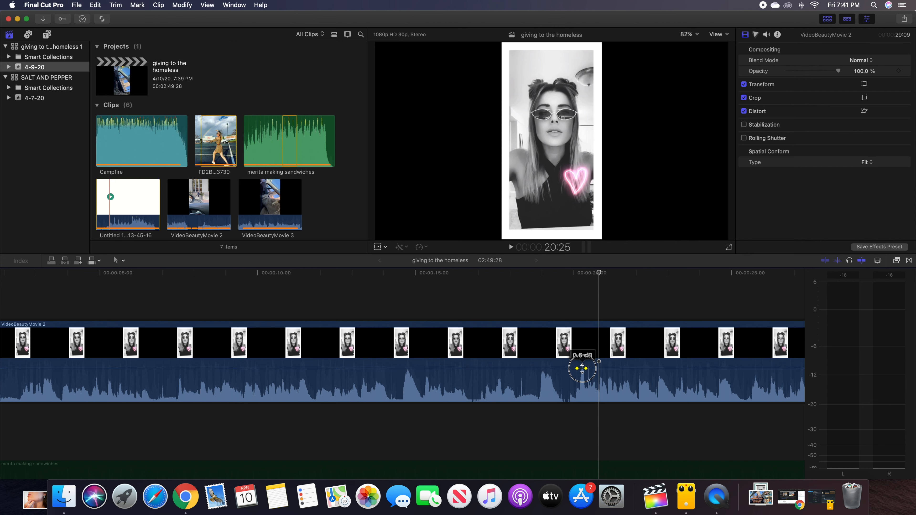
pyautogui.moveTo(582, 368); pyautogui.dragTo(582, 368)
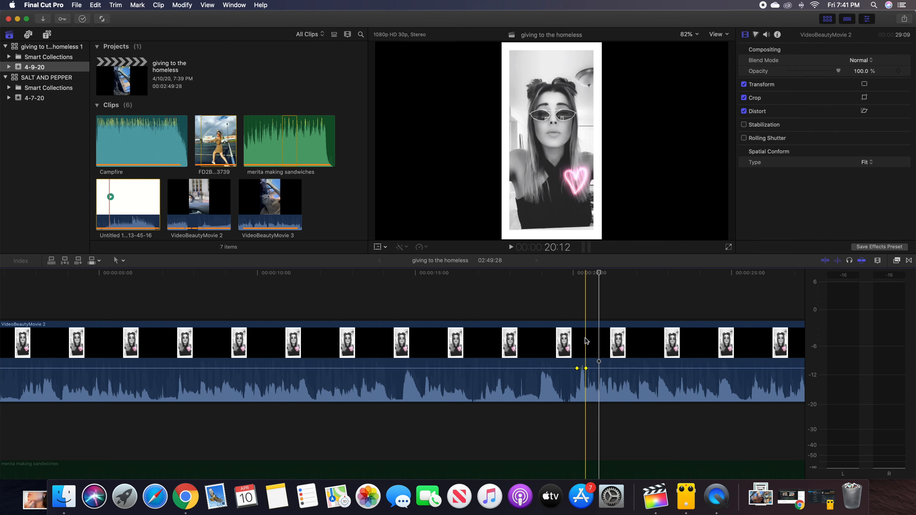
# - Lower the second volume keyframe to -14.0 dB and play from just before the peak to check it
pyautogui.click(561, 305)
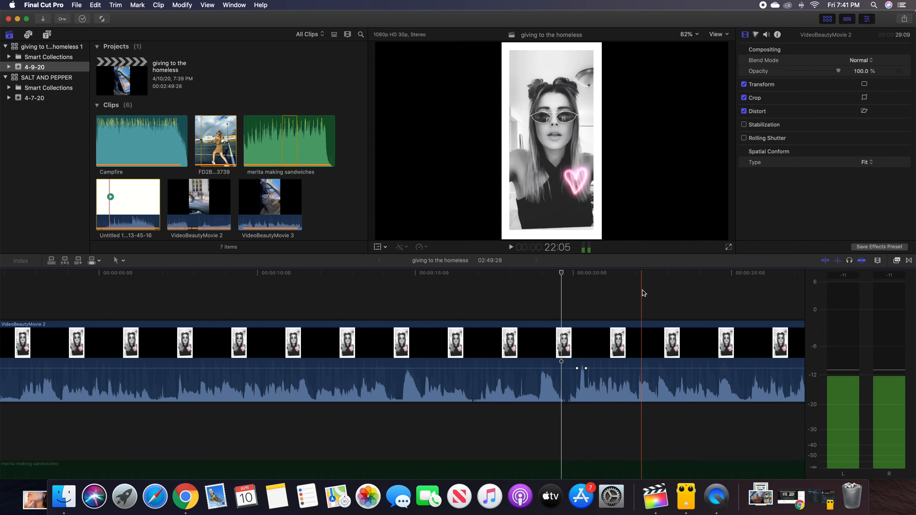
pyautogui.click(586, 368)
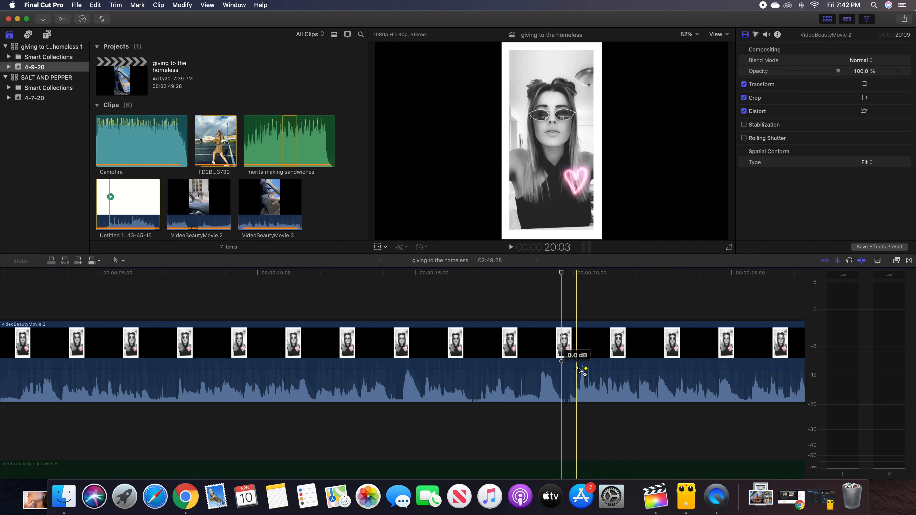
pyautogui.moveTo(586, 368); pyautogui.dragTo(585, 379)
pyautogui.press('space')
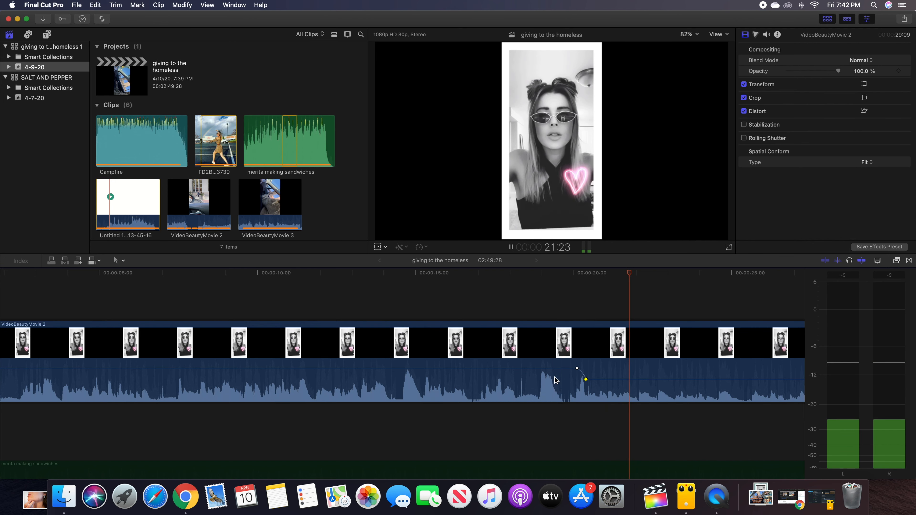
pyautogui.press('space')
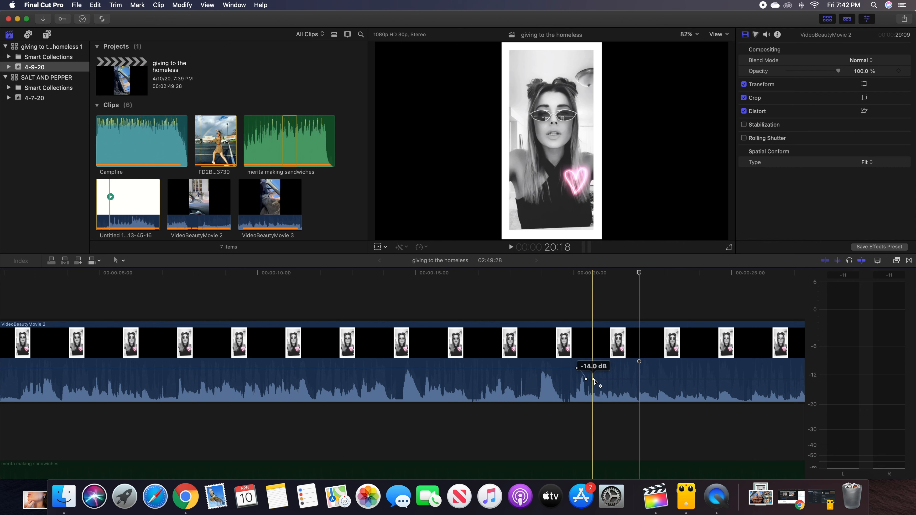
# - Add a third volume keyframe just after the lowered one, raise it to 0 dB, and play through the dip
pyautogui.click(592, 379)
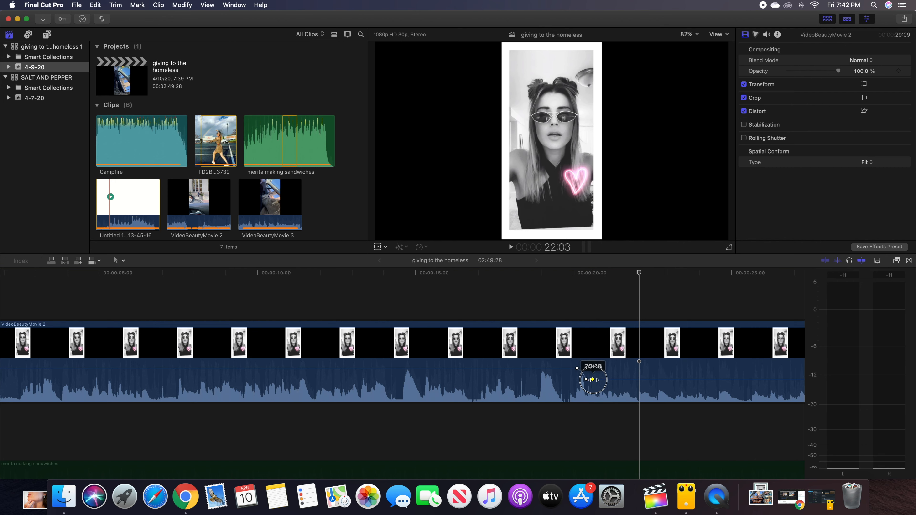
pyautogui.moveTo(591, 380)
pyautogui.mouseDown()
pyautogui.moveTo(702, 380)
pyautogui.moveTo(589, 382)
pyautogui.moveTo(589, 370)
pyautogui.mouseUp()
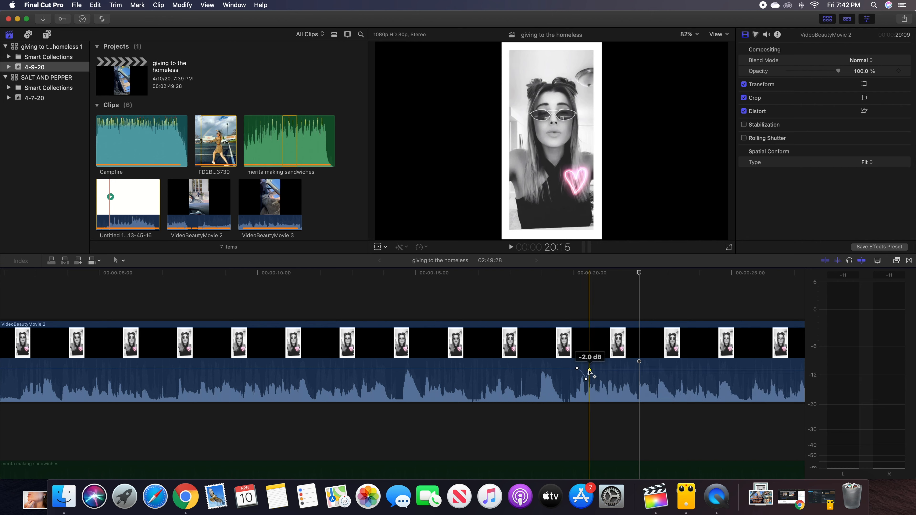
pyautogui.moveTo(590, 370); pyautogui.dragTo(590, 368)
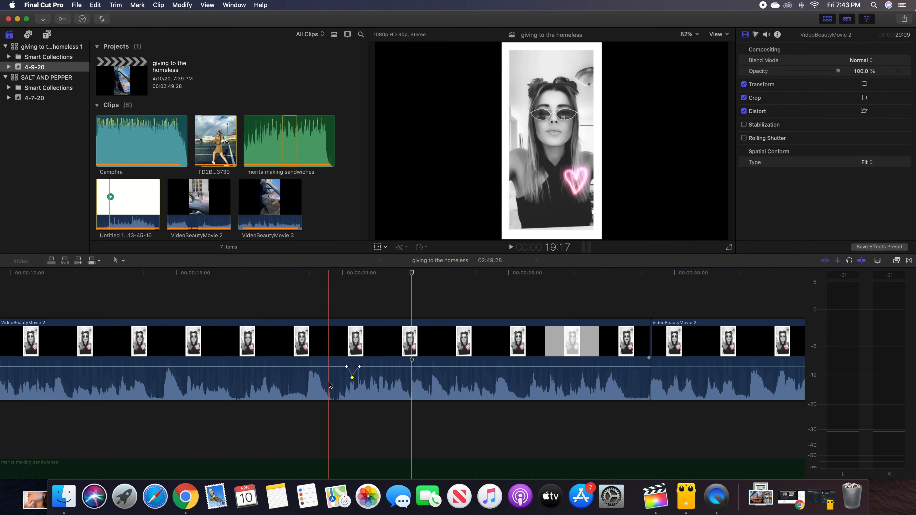
pyautogui.press('space')
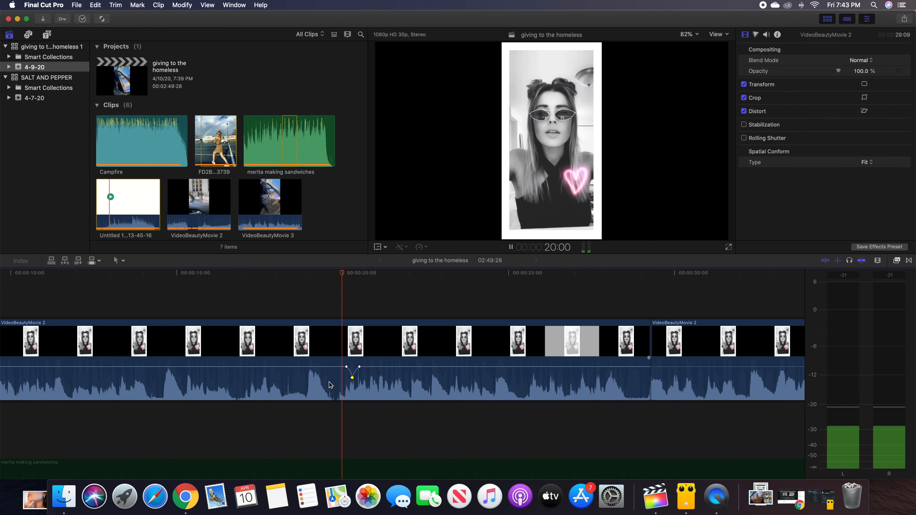
pyautogui.press('space')
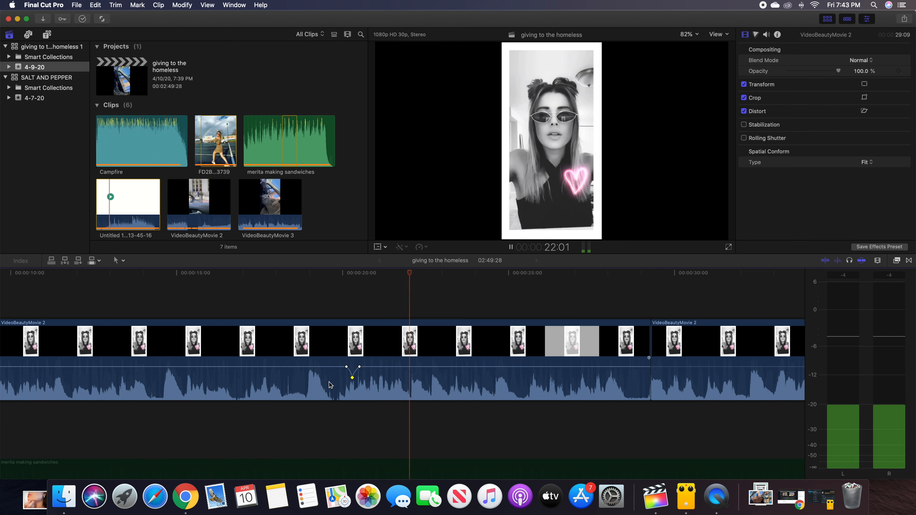
# - Set the middle volume keyframe at the voice peak to -7.0 dB and play through the dip again
pyautogui.click(352, 375)
pyautogui.moveTo(352, 375); pyautogui.dragTo(352, 372)
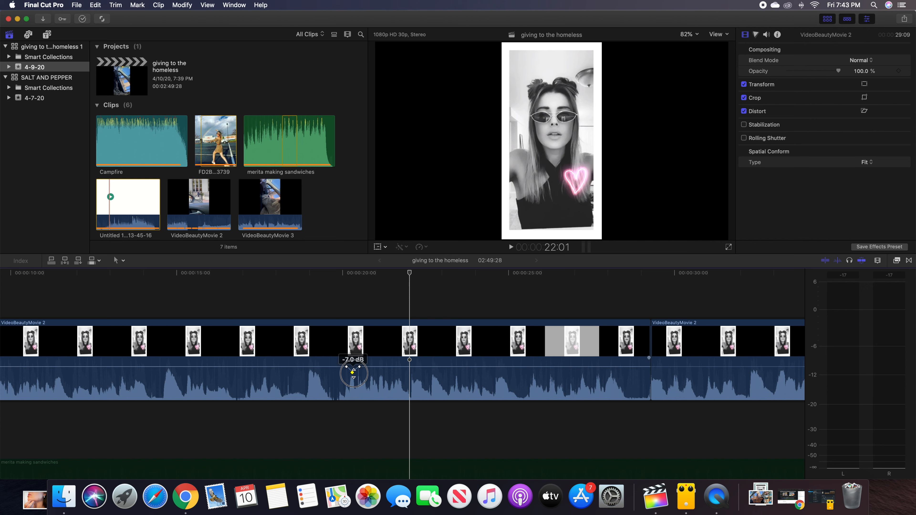
pyautogui.press('space')
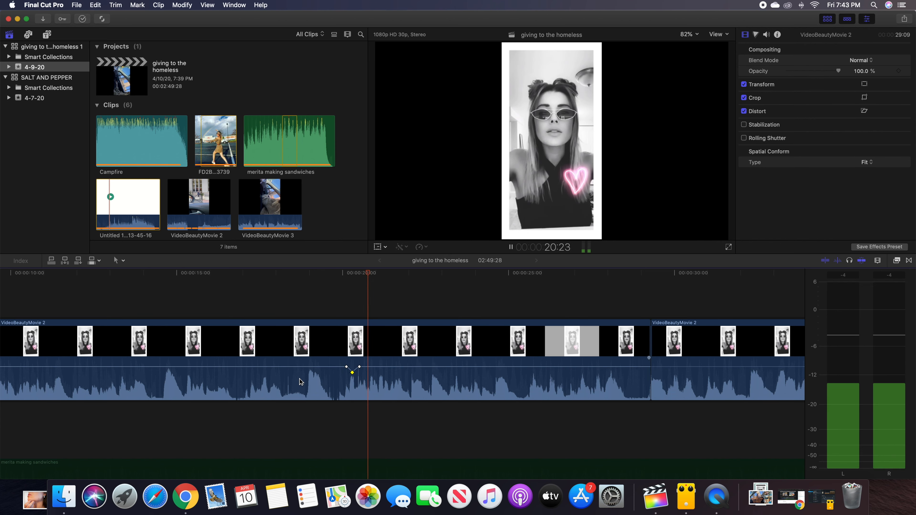
pyautogui.press('space')
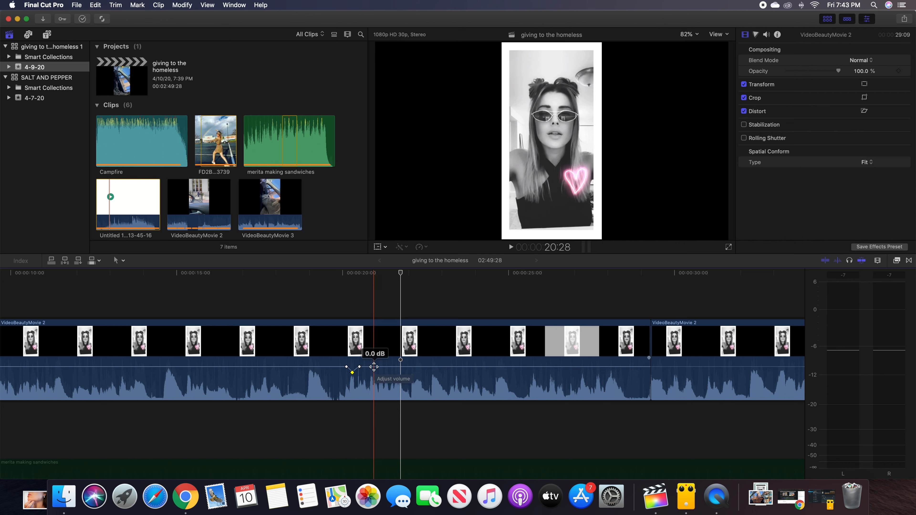
# - Try a wider four-keyframe volume dip at the voice peak, lowering the peak keyframe to about -14 dB, and play through it
pyautogui.click(359, 367)
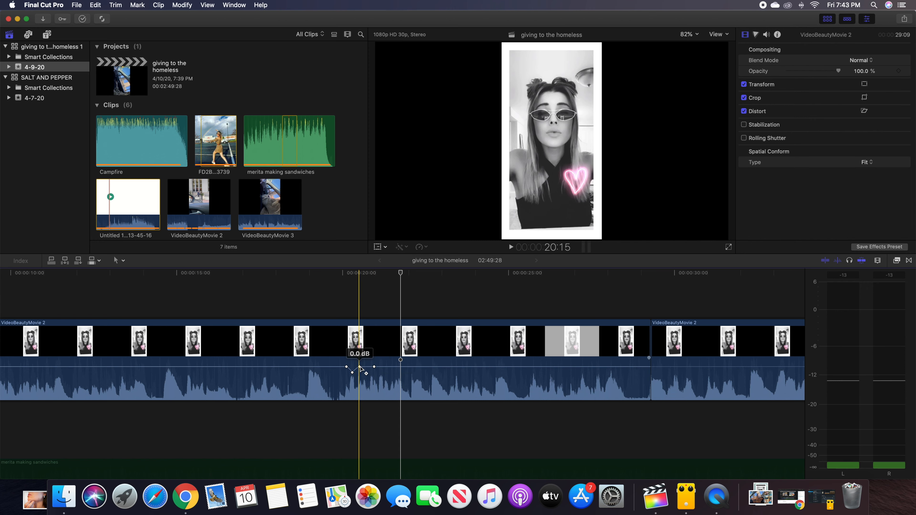
pyautogui.moveTo(359, 368); pyautogui.dragTo(364, 376)
pyautogui.click(353, 373)
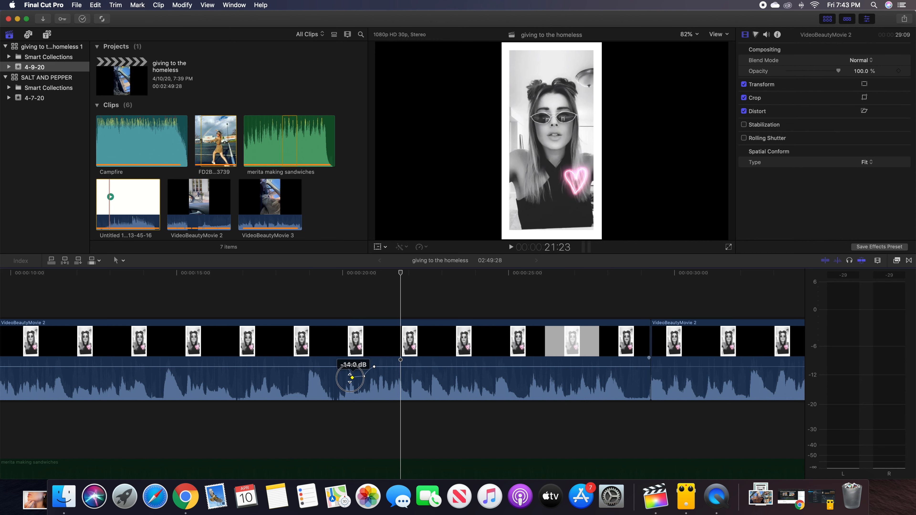
pyautogui.moveTo(374, 367); pyautogui.dragTo(352, 380)
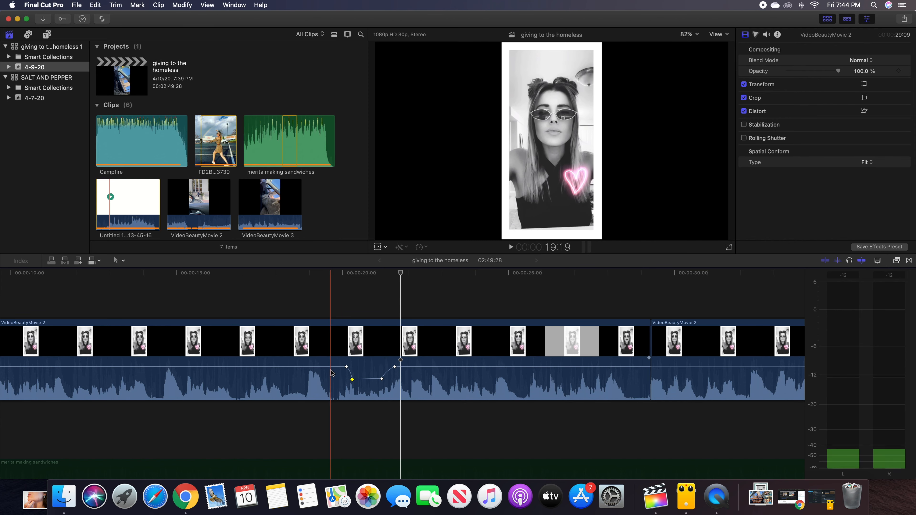
pyautogui.press('space')
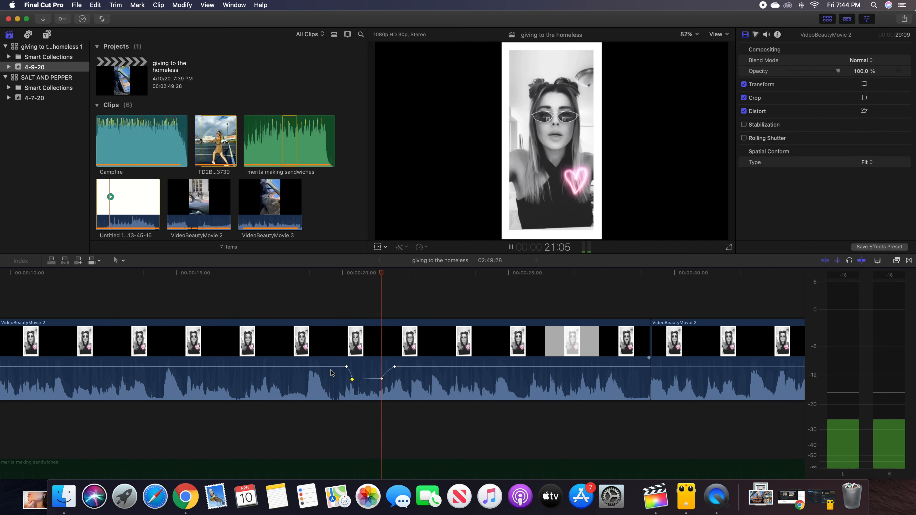
pyautogui.press('space')
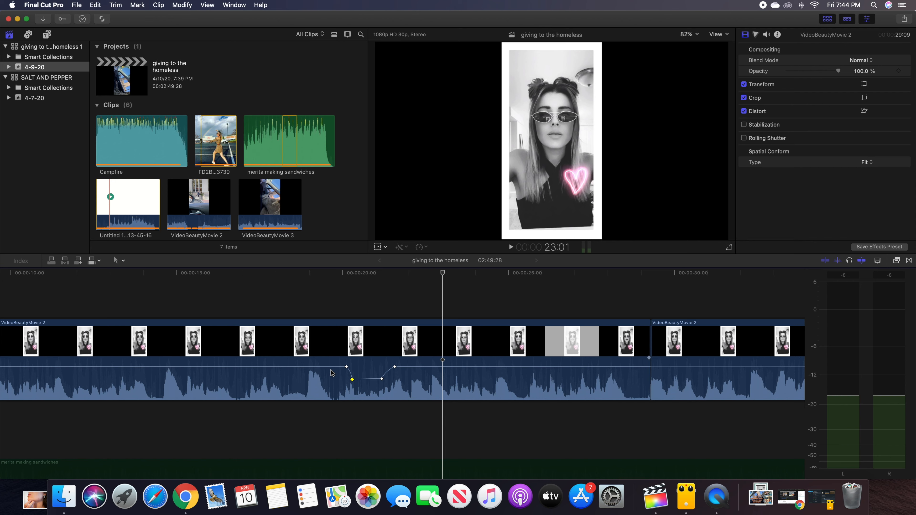
# - Undo all the volume keyframe edits around the voice peak in the first clip
pyautogui.press('super+z')
pyautogui.press('super+z')
pyautogui.press('super+z')
pyautogui.press('super+z')
pyautogui.press('super+z')
pyautogui.press('super+z')
pyautogui.press('super+z')
pyautogui.press('super+z')
pyautogui.press('super+z')
pyautogui.press('super+z')
pyautogui.press('super+z')
pyautogui.press('super+z')
pyautogui.press('super+z')
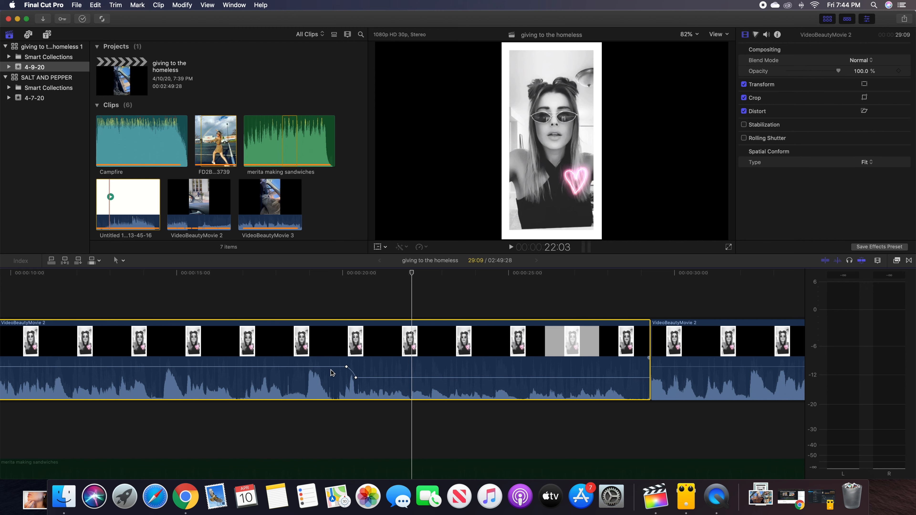
pyautogui.press('super+z')
pyautogui.press('super+z')
pyautogui.press('super+z')
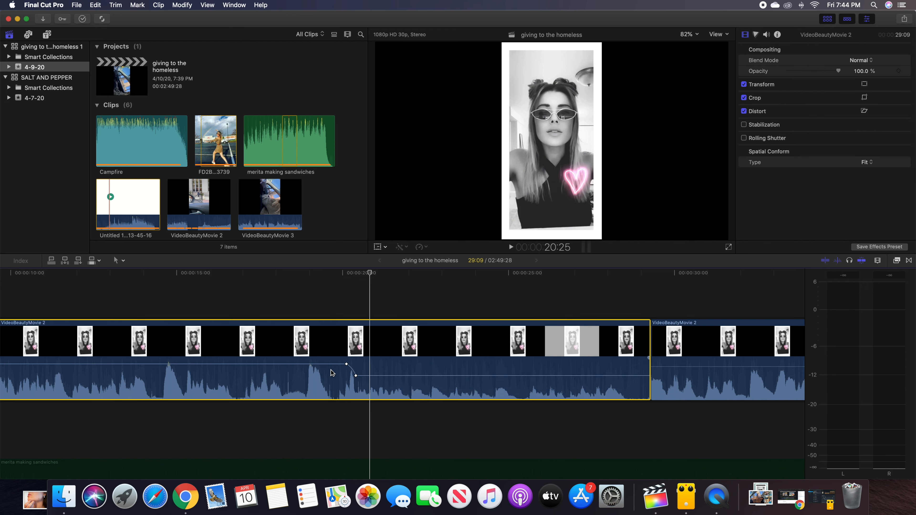
pyautogui.press('super+z')
pyautogui.press('super+z')
pyautogui.press('super+z')
pyautogui.press('super+z')
pyautogui.press('super+z')
pyautogui.press('super+z')
pyautogui.press('super+z')
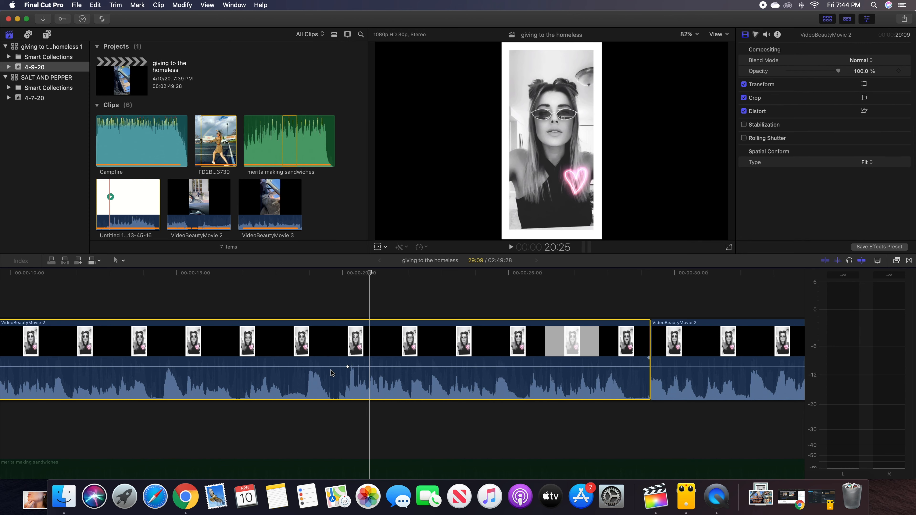
# - Open the first clip's audio settings and review the available equalization presets without changing the selected one
pyautogui.hscroll(-5, 332, 373)
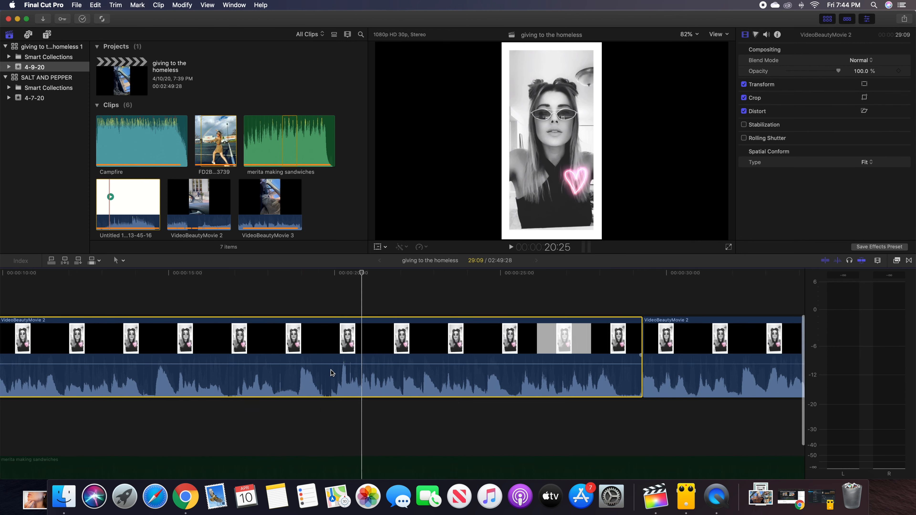
pyautogui.hscroll(-4, 298, 377)
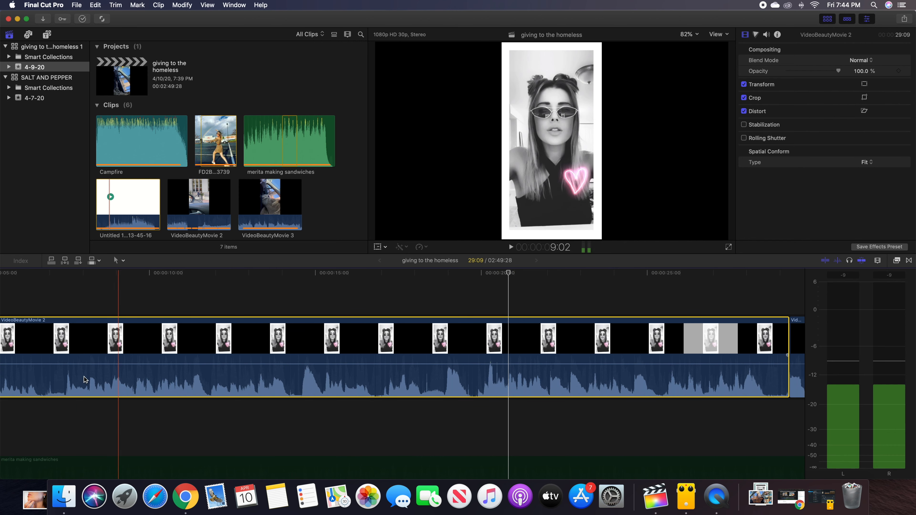
pyautogui.hscroll(-1, 130, 377)
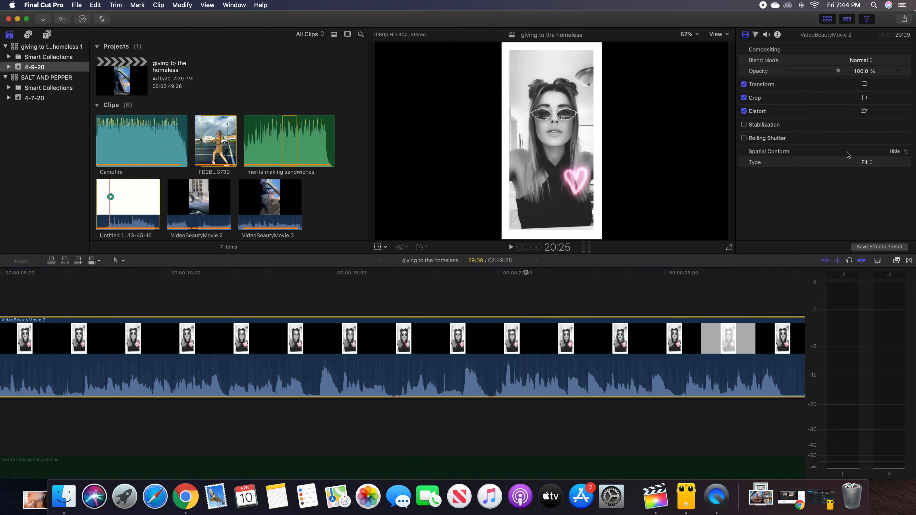
pyautogui.click(767, 35)
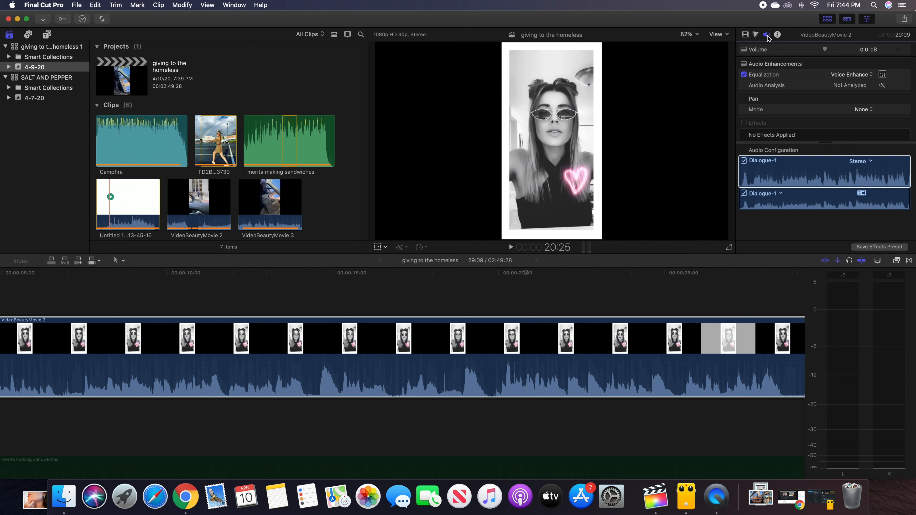
pyautogui.click(828, 171)
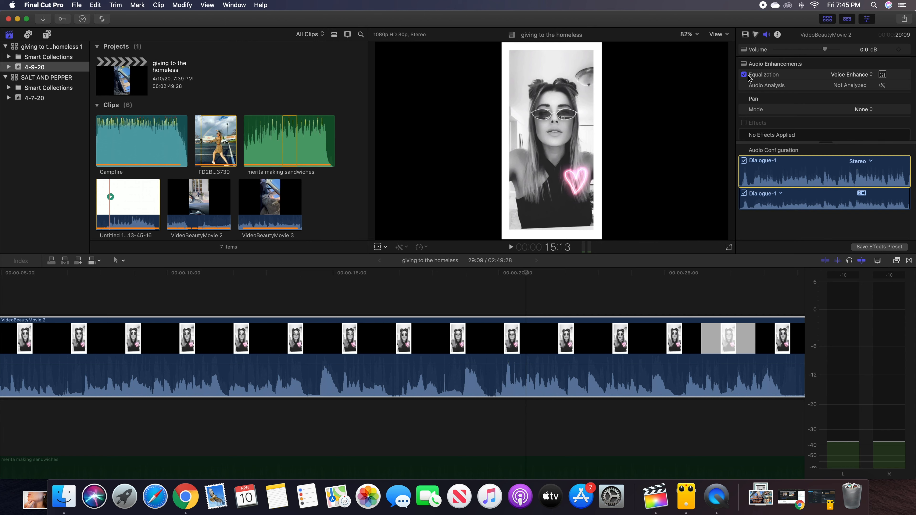
pyautogui.click(858, 76)
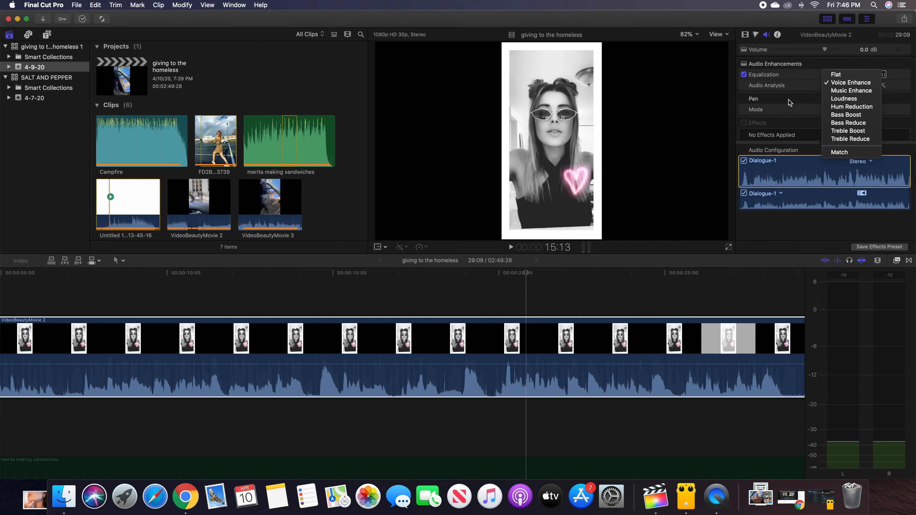
pyautogui.click(782, 78)
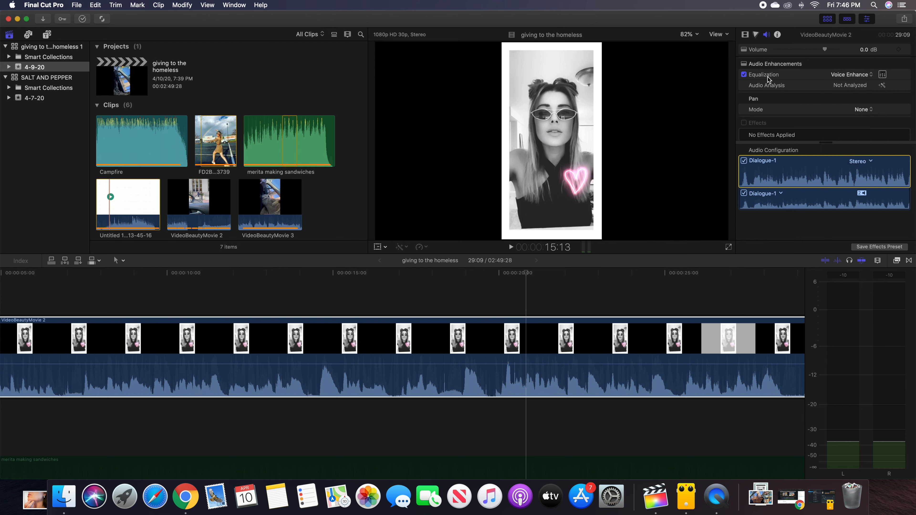
# - Play the project from the start while setting the first clip's equalization to Flat and turning equalization off
pyautogui.click(95, 326)
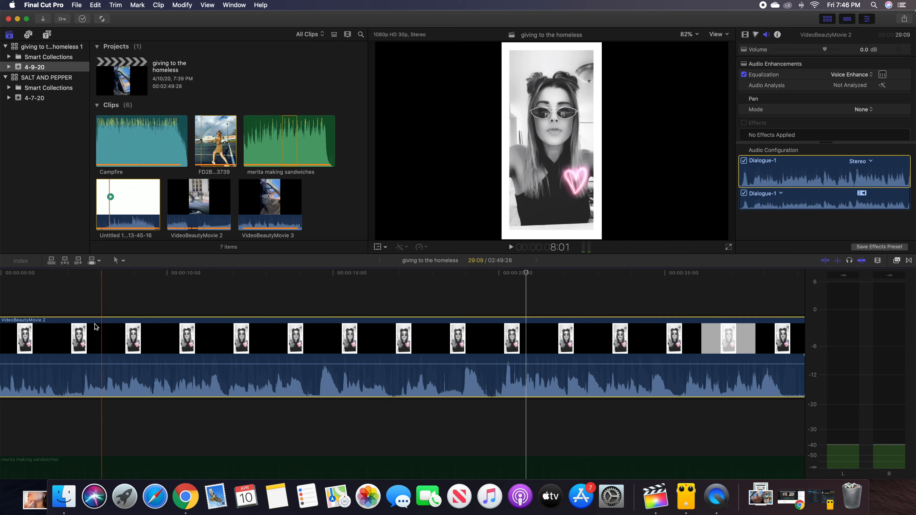
pyautogui.hscroll(-5, 96, 326)
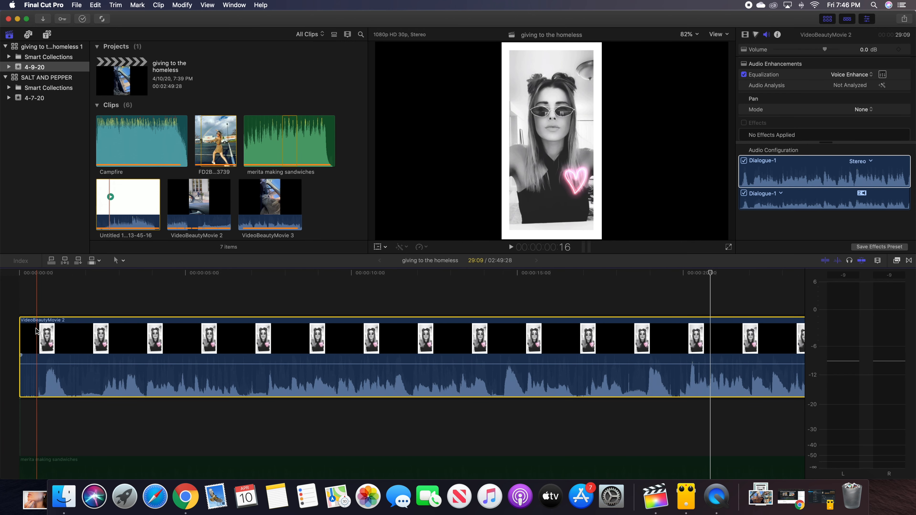
pyautogui.hotkey('shift', 'z')
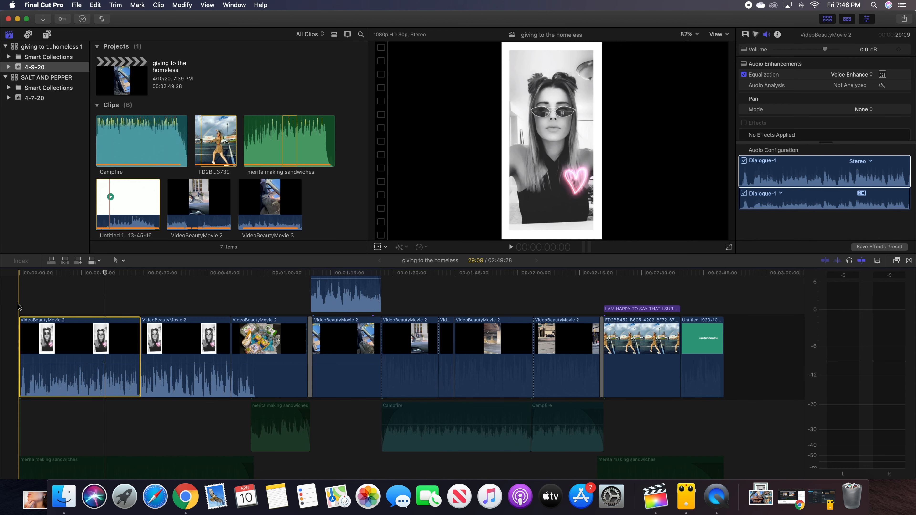
pyautogui.press('space')
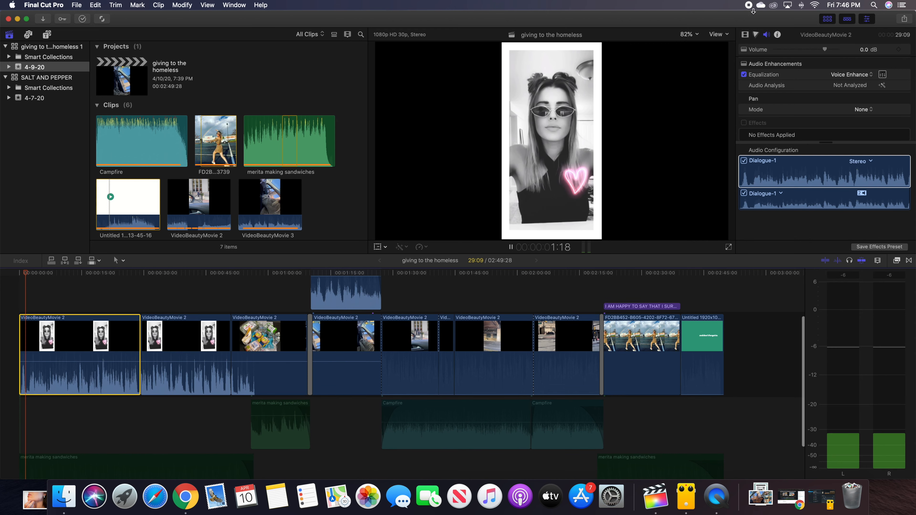
pyautogui.click(847, 76)
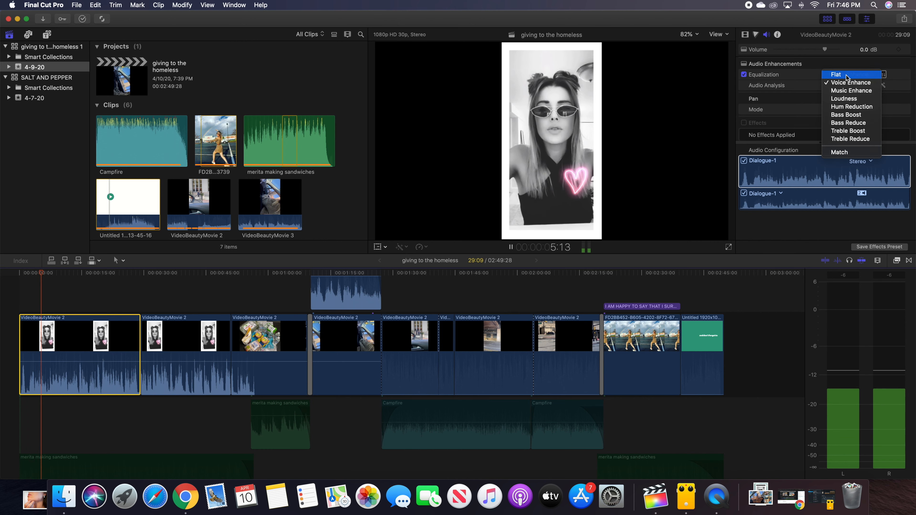
pyautogui.click(846, 76)
pyautogui.click(745, 75)
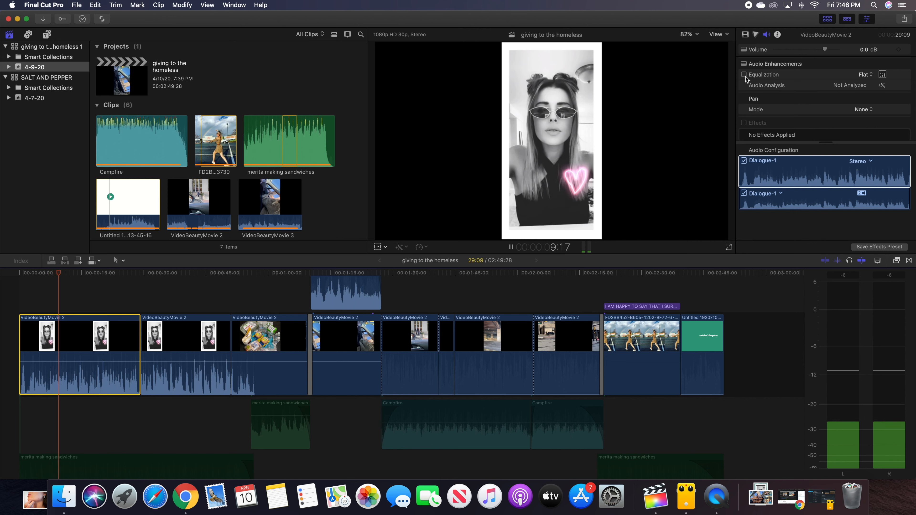
pyautogui.press('space')
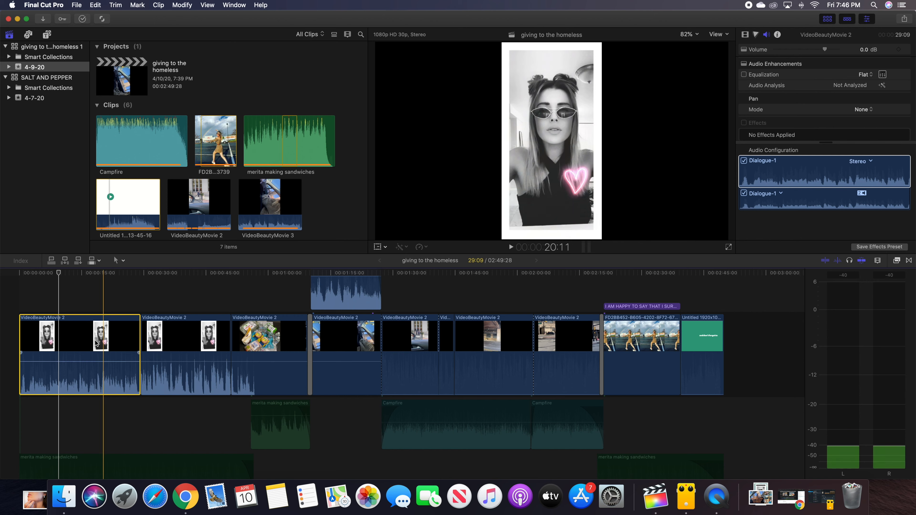
# - Replay from the start with equalization turned back on, trying the Music Enhance and Loudness presets
pyautogui.press('Home')
pyautogui.press('space')
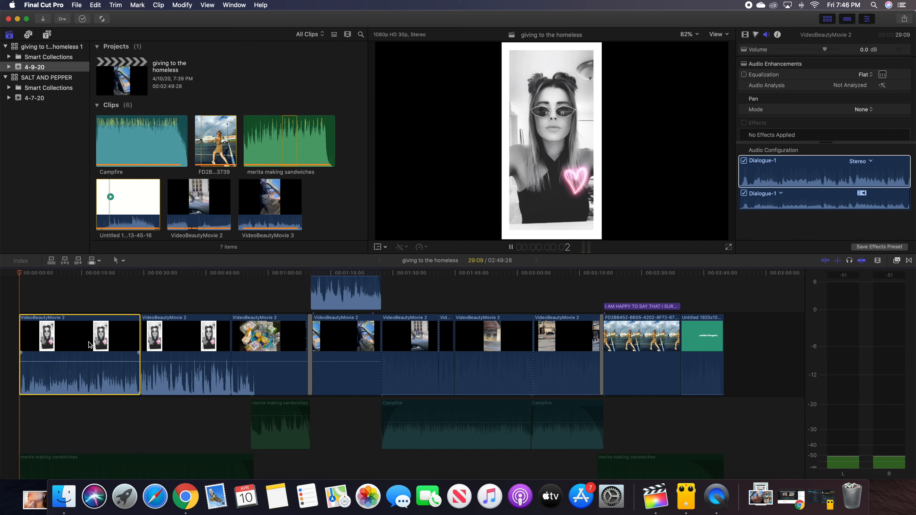
pyautogui.click(743, 74)
pyautogui.click(865, 75)
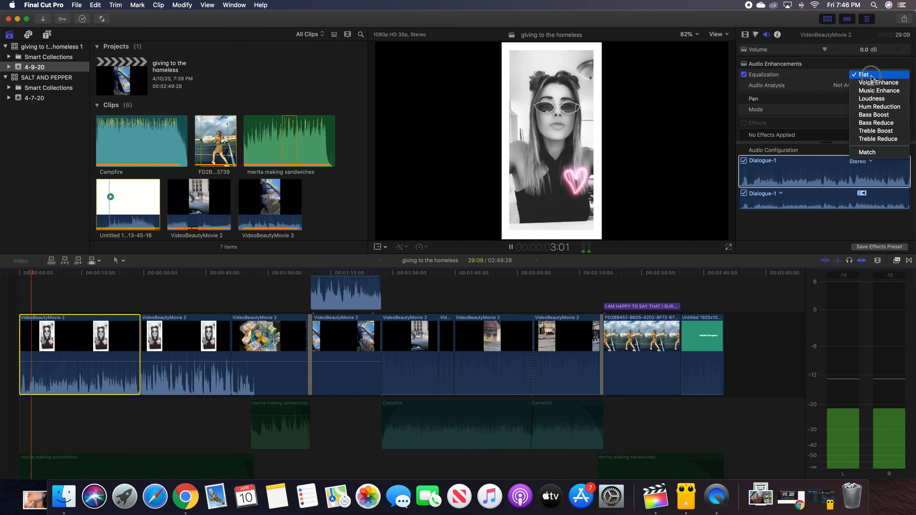
pyautogui.click(872, 90)
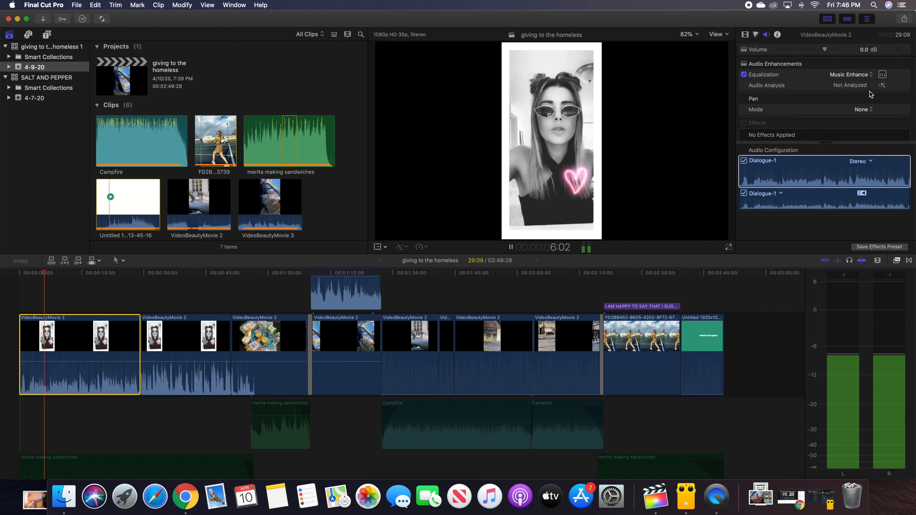
pyautogui.click(859, 75)
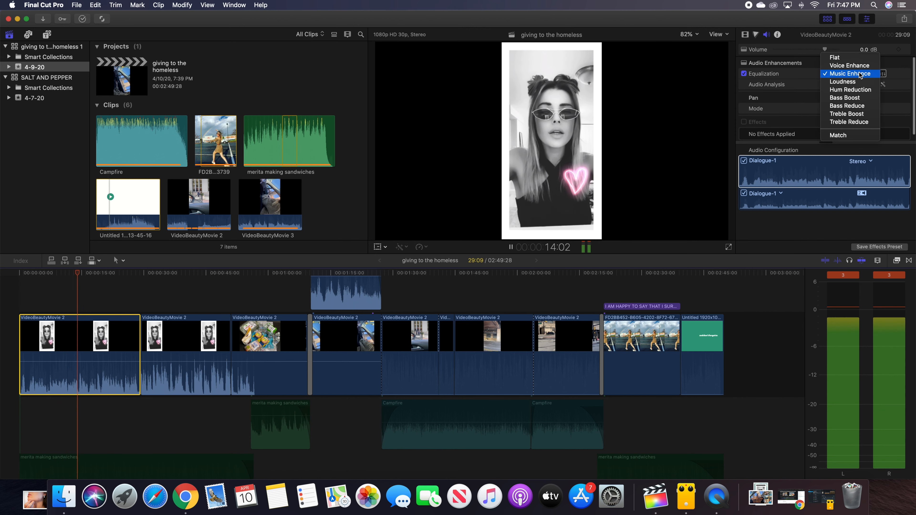
pyautogui.click(851, 82)
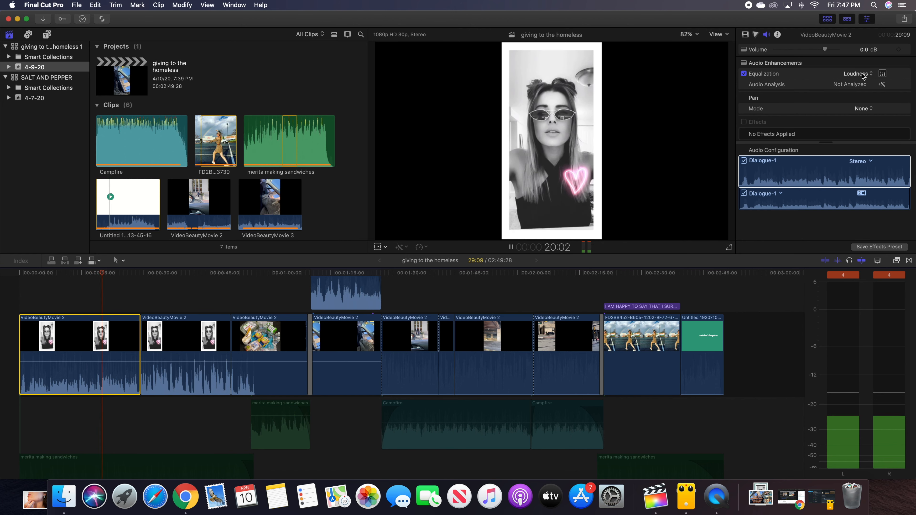
pyautogui.press('space')
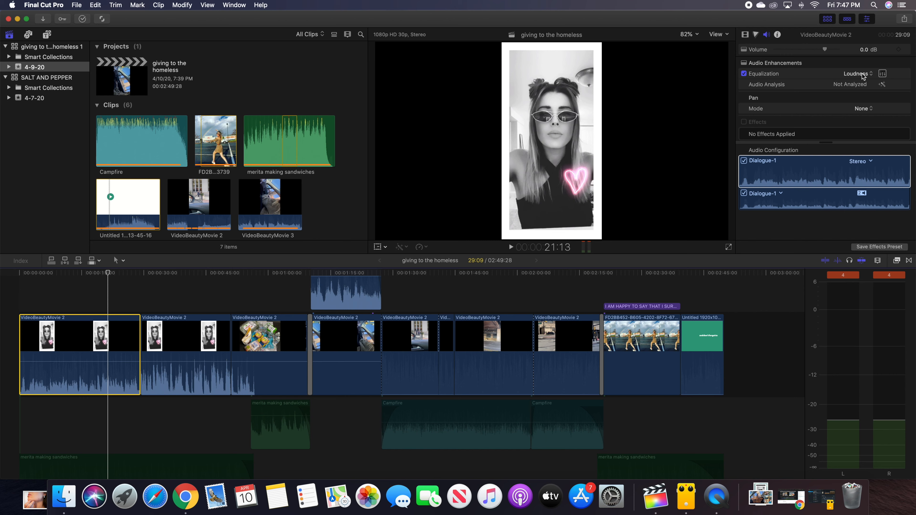
# - Play again from the start and switch the first clip's equalization preset to Hum Reduction
pyautogui.press('Home')
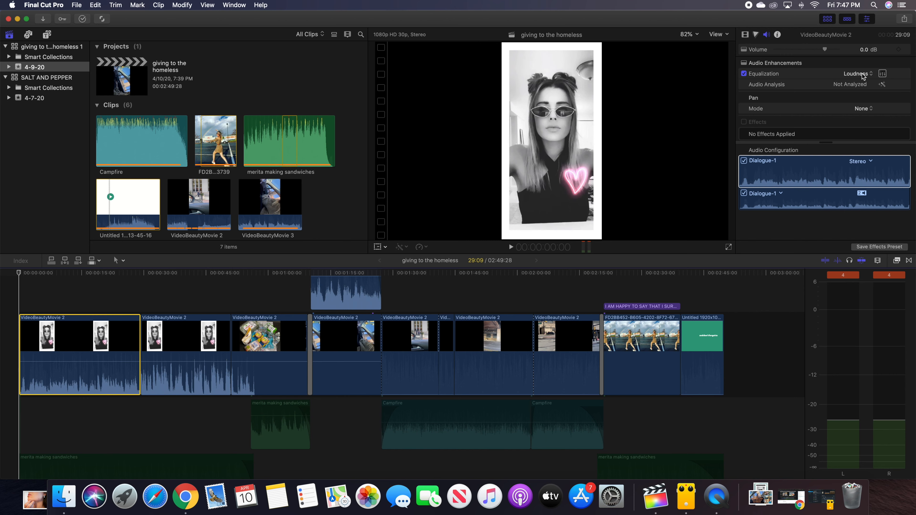
pyautogui.press('space')
pyautogui.click(861, 74)
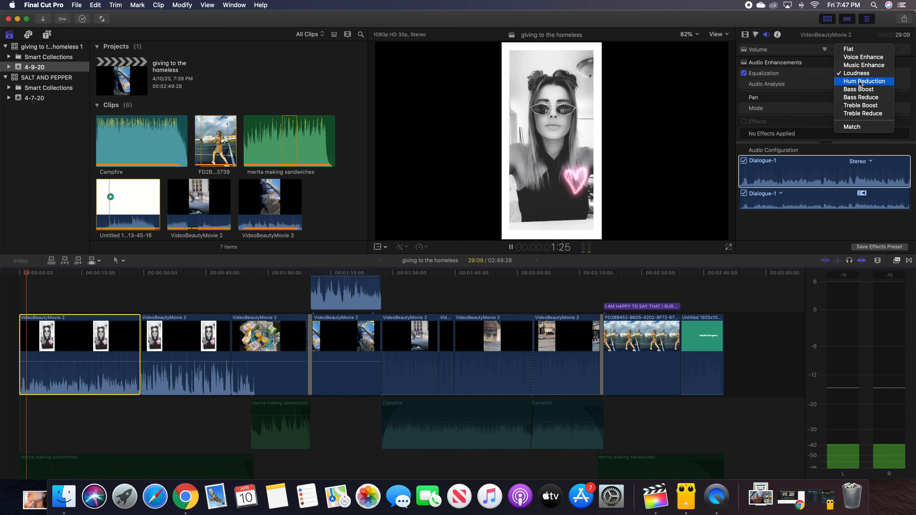
pyautogui.click(862, 81)
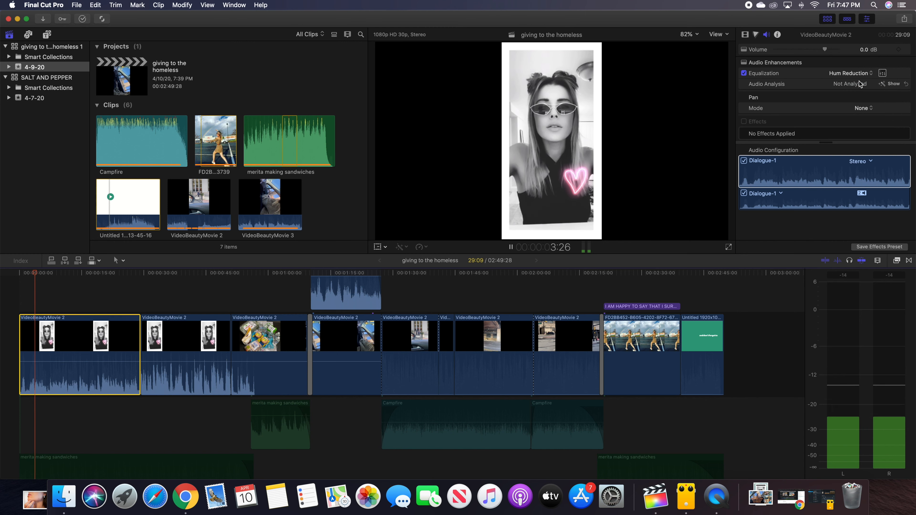
# - Audition the Bass Boost equalization preset during playback and switch the first clip to Bass Reduce
pyautogui.click(856, 75)
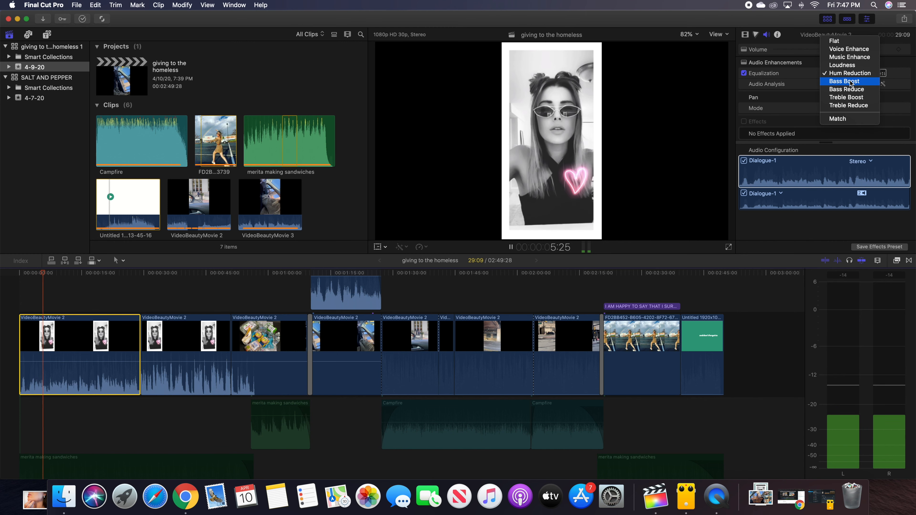
pyautogui.click(851, 82)
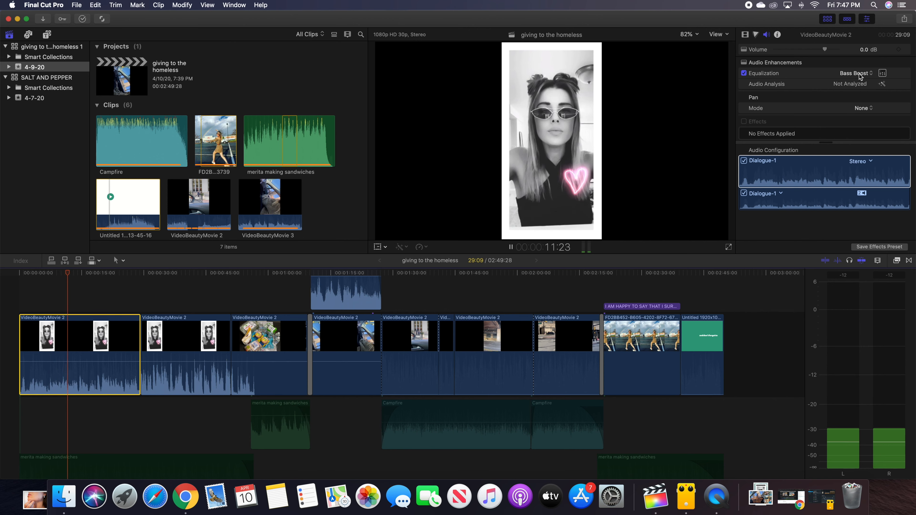
pyautogui.click(860, 76)
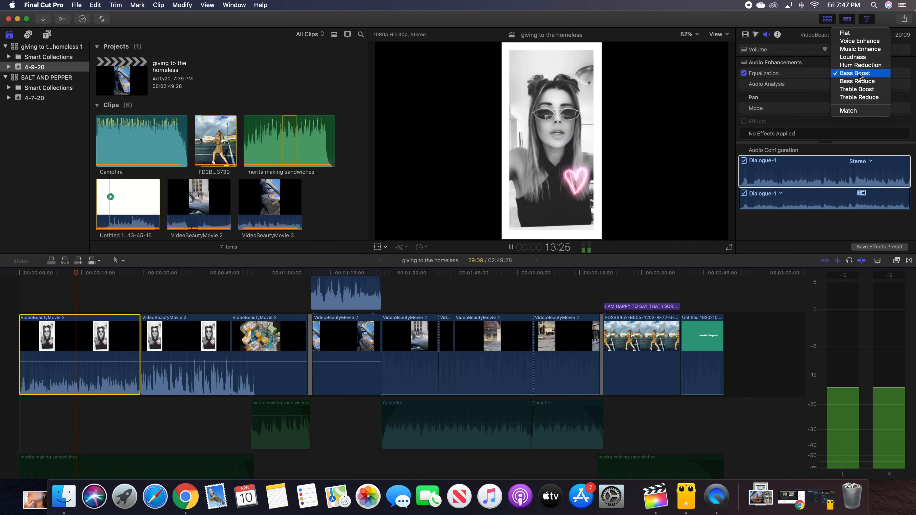
pyautogui.click(851, 82)
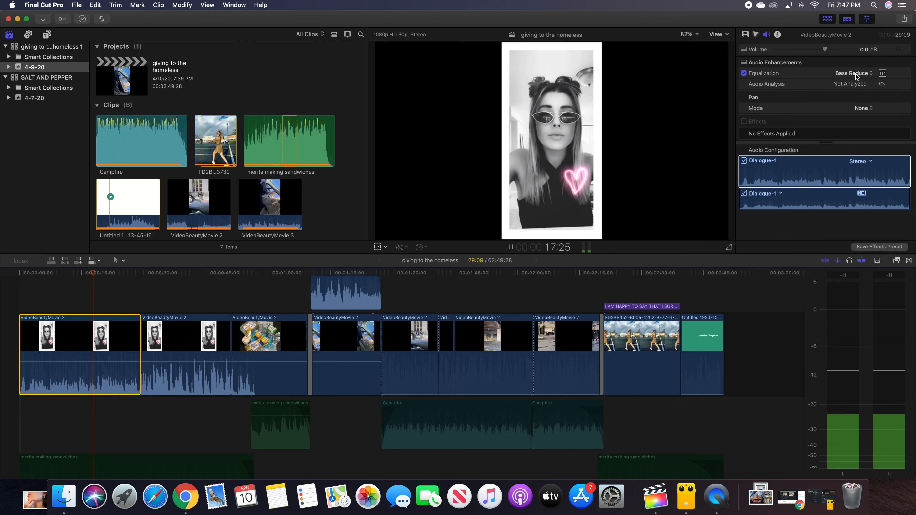
# - Audition the Treble Boost equalization preset on the first clip during playback and switch it to Treble Reduce
pyautogui.click(854, 75)
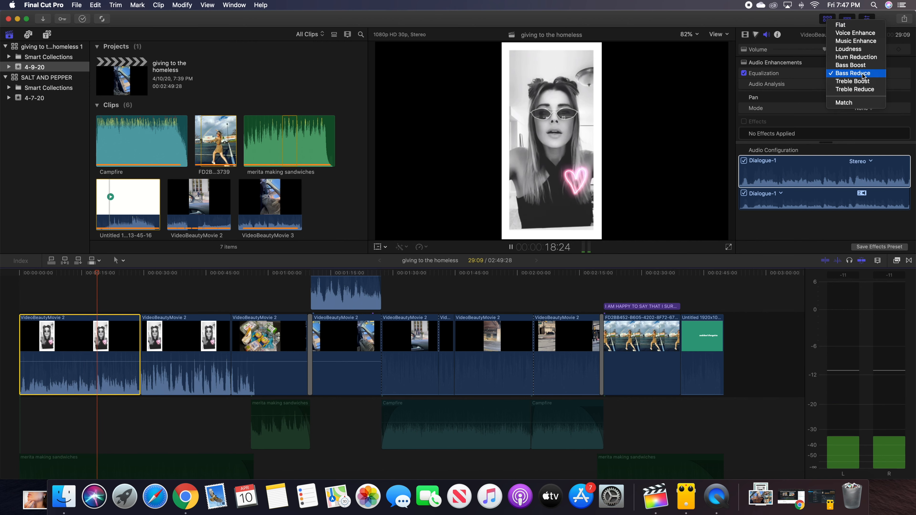
pyautogui.click(851, 82)
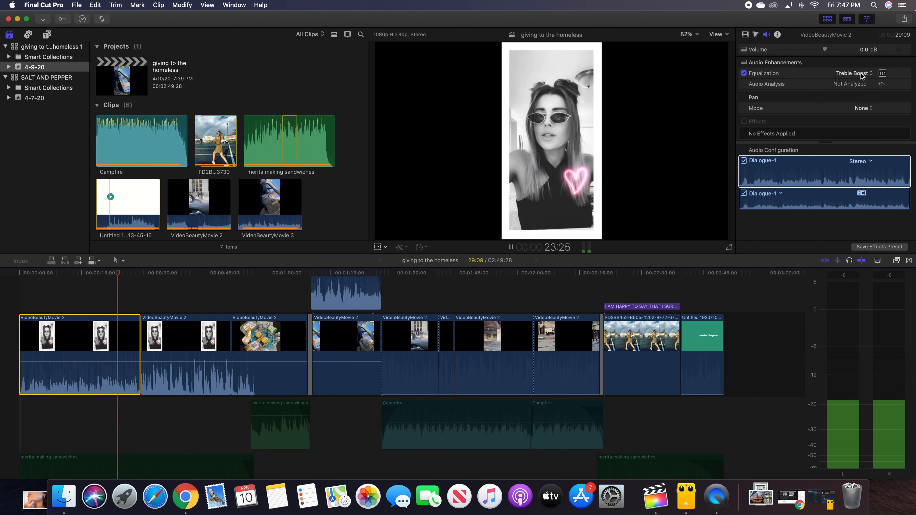
pyautogui.click(860, 75)
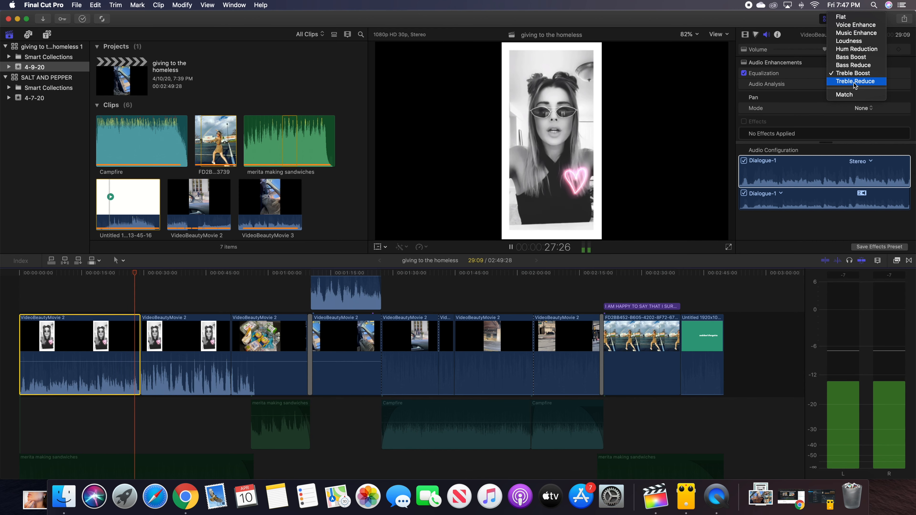
pyautogui.click(853, 85)
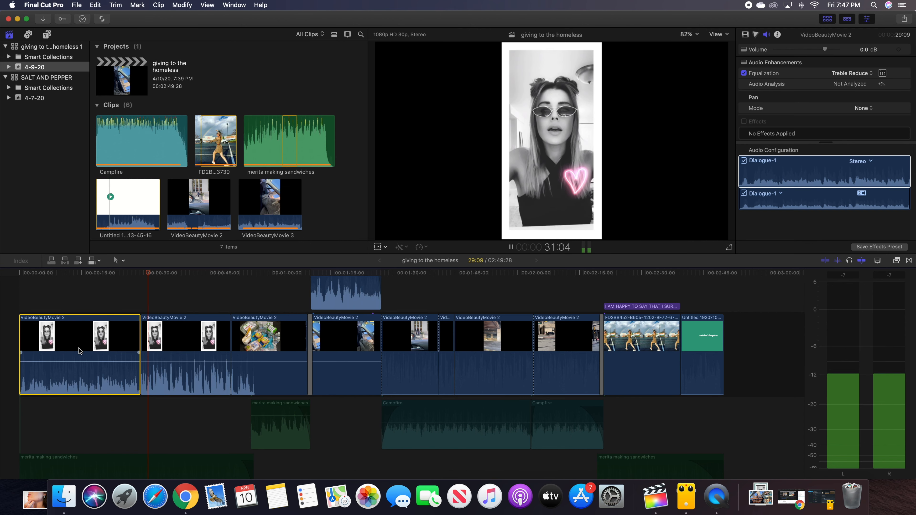
# - Replay from the start, comparing the Bass Boost and Treble Reduce equalization presets on the first clip
pyautogui.press('Up')
pyautogui.press('Home')
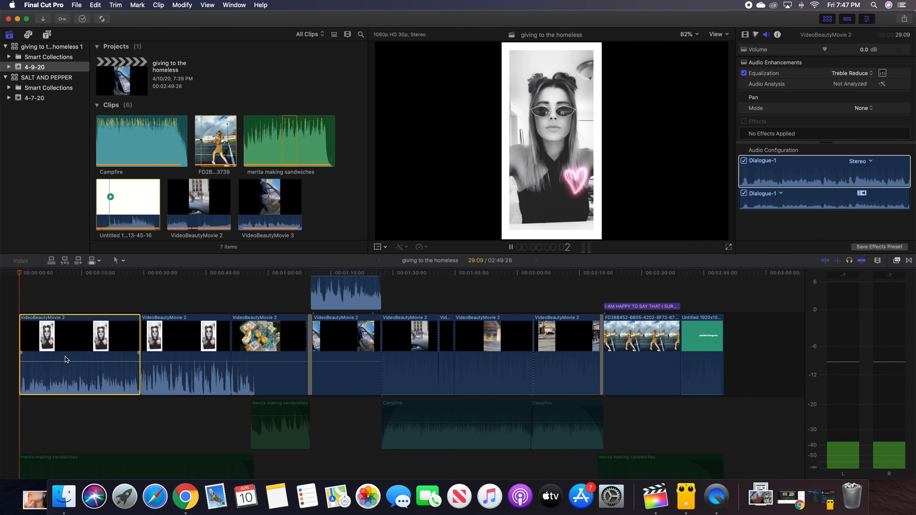
pyautogui.click(849, 74)
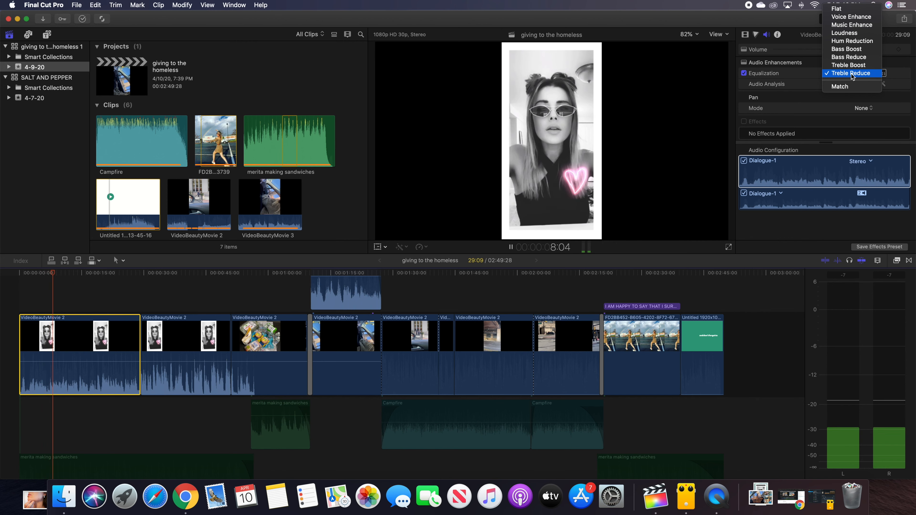
pyautogui.click(853, 52)
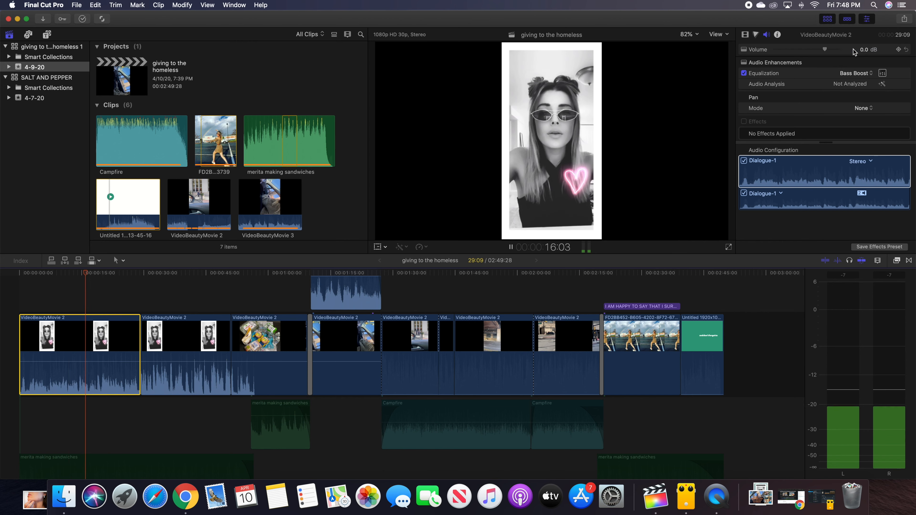
pyautogui.click(860, 75)
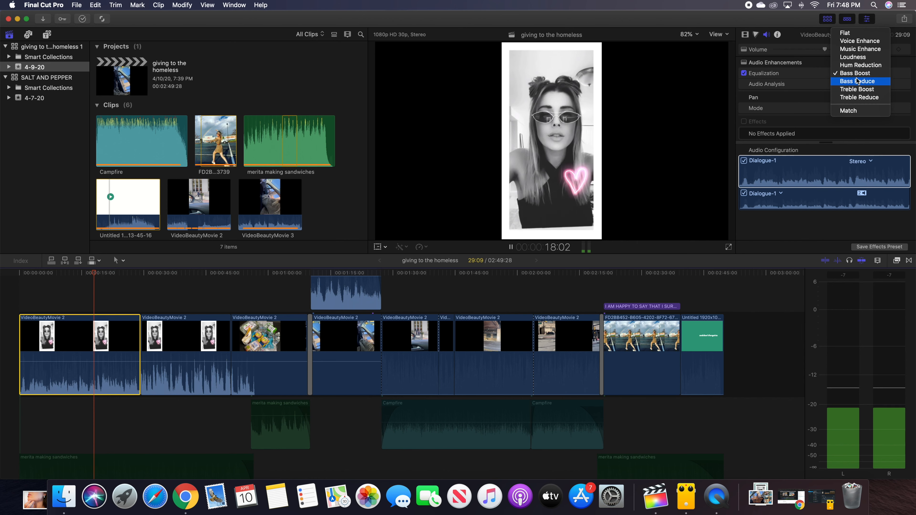
pyautogui.click(848, 98)
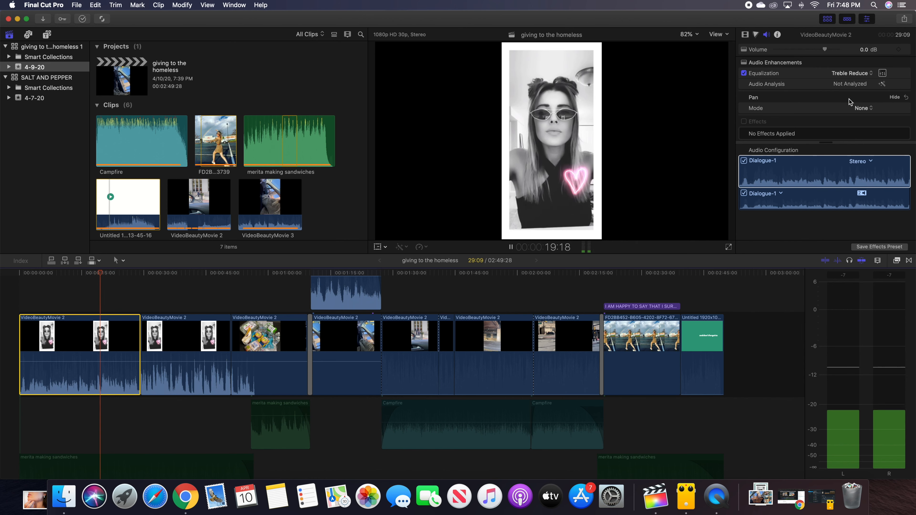
# - Stop playback and set the first clip's equalization preset to Voice Enhance
pyautogui.press('space')
pyautogui.click(841, 76)
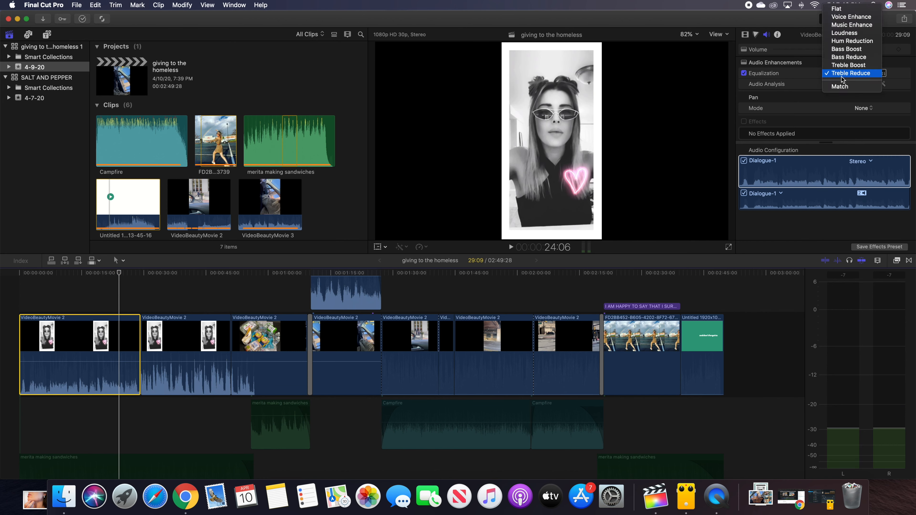
pyautogui.click(846, 19)
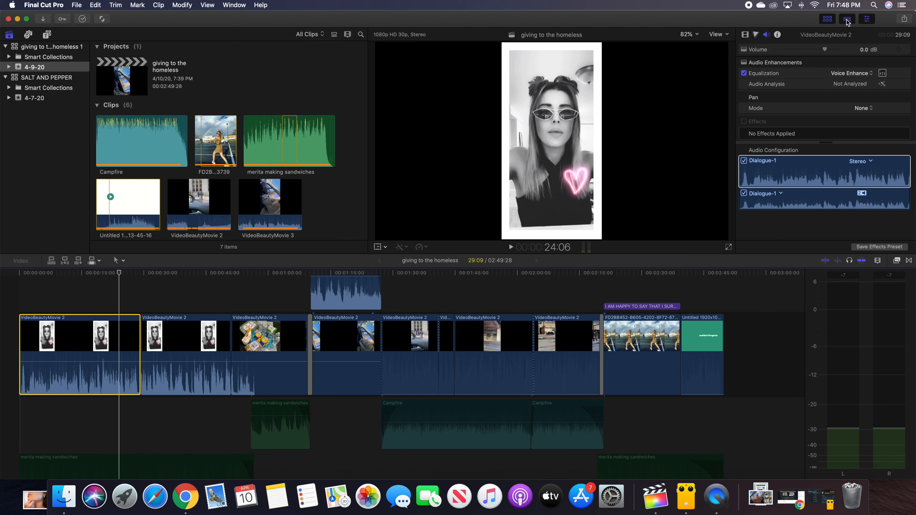
# - Examine the Loudness, Noise Removal and Hum Removal settings in the first clip's audio enhancements
pyautogui.click(849, 76)
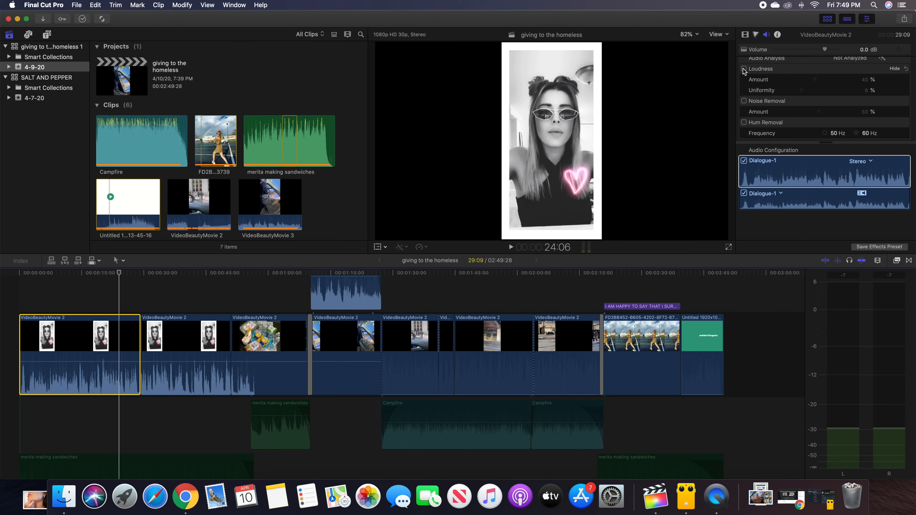
pyautogui.scroll(-1, 753, 103)
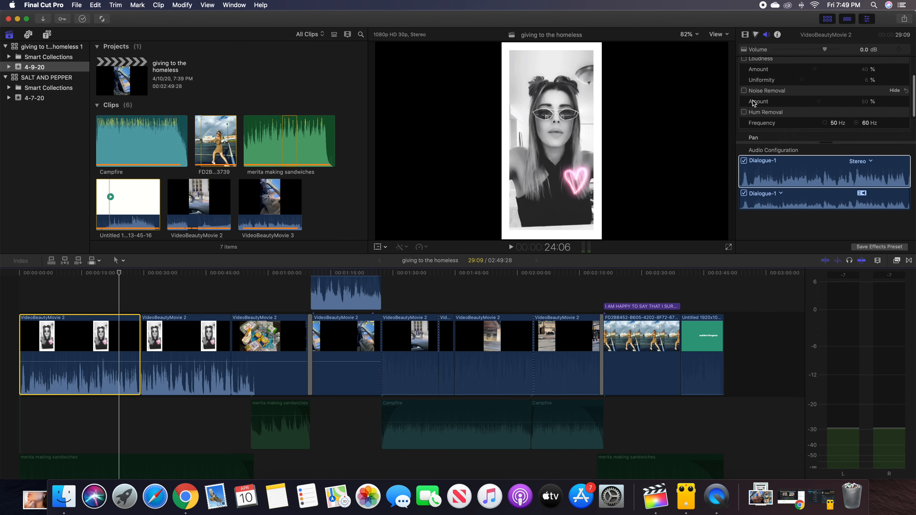
pyautogui.scroll(-2, 746, 105)
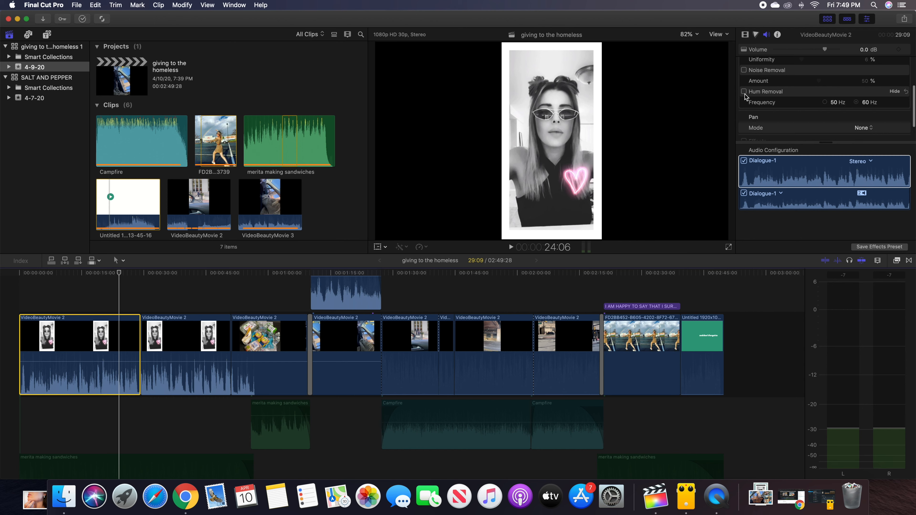
pyautogui.scroll(2, 763, 91)
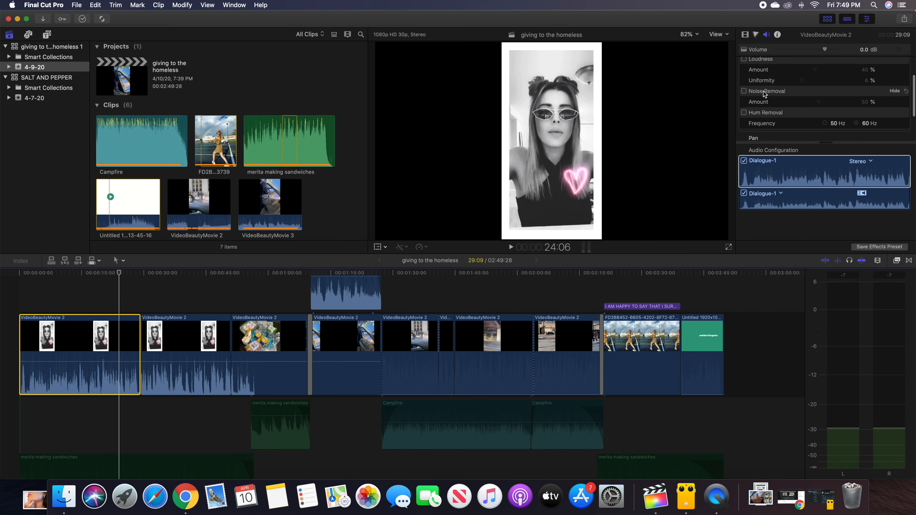
pyautogui.scroll(1, 763, 91)
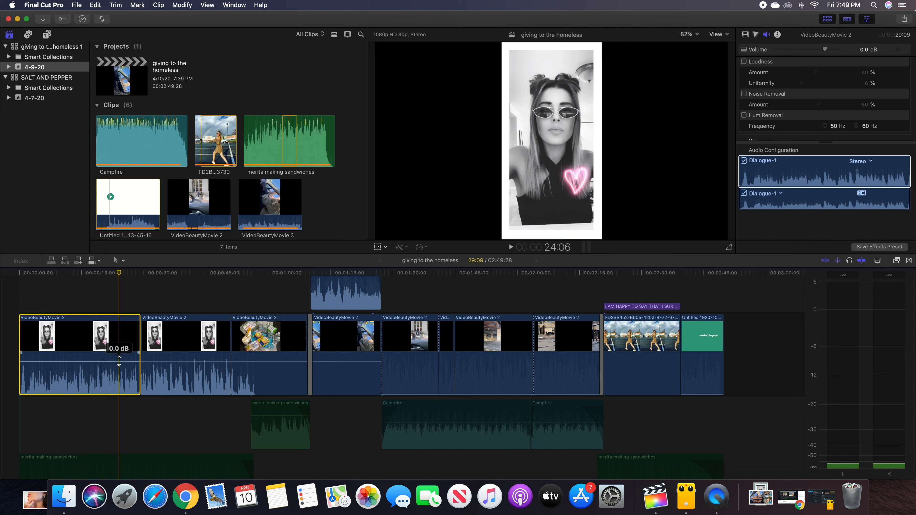
# - Select the second clip on the main storyline and start playback from its beginning
pyautogui.click(164, 376)
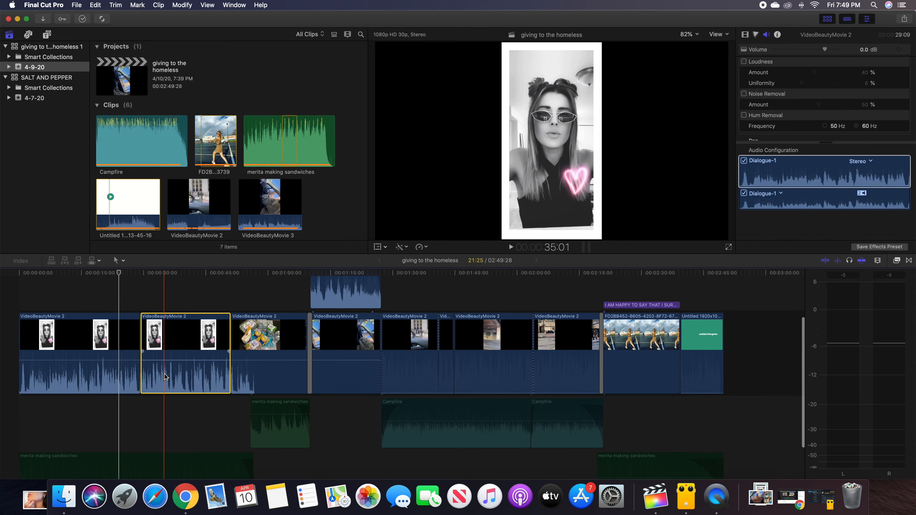
pyautogui.press('Down')
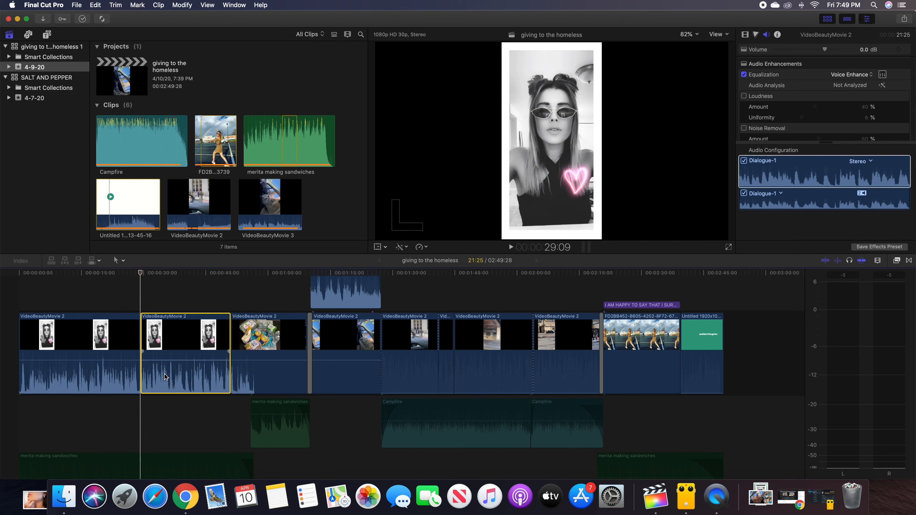
pyautogui.press('space')
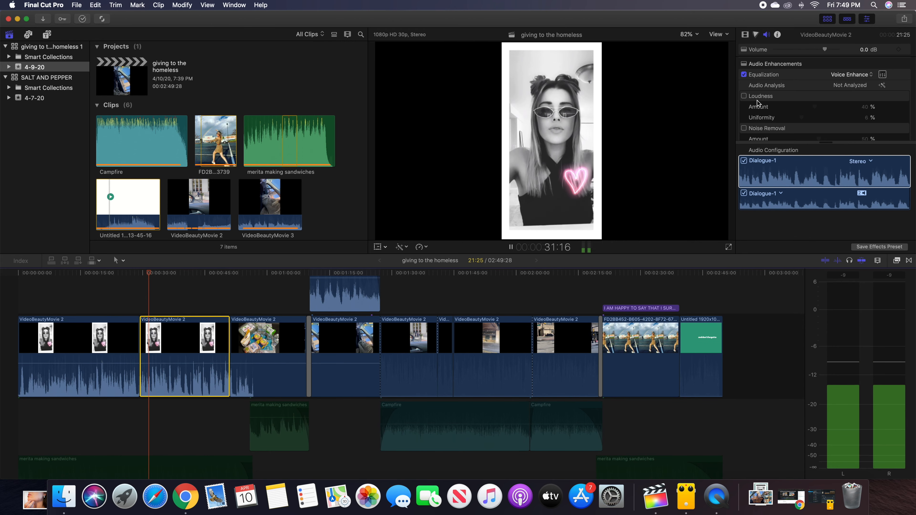
# - Try Loudness, Noise Removal and Hum Removal on the second clip during playback, and stop playing
pyautogui.scroll(-1, 745, 100)
pyautogui.click(743, 95)
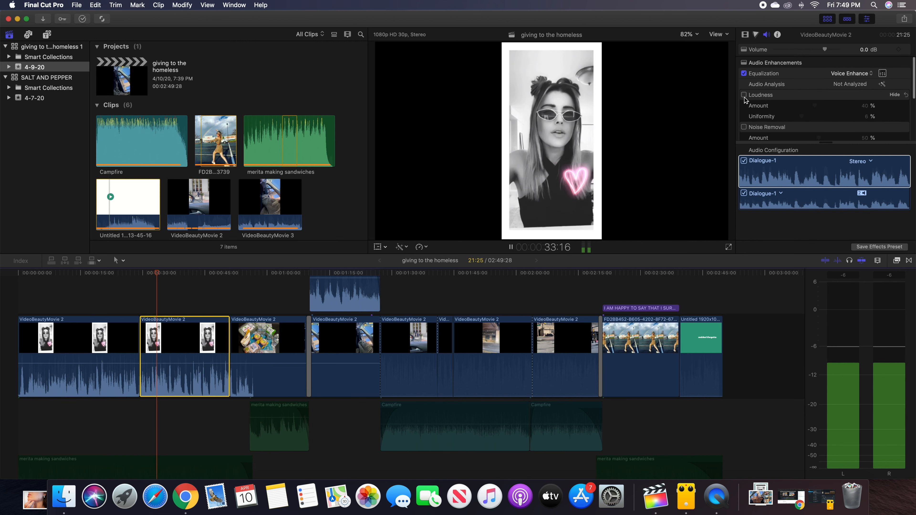
pyautogui.click(744, 127)
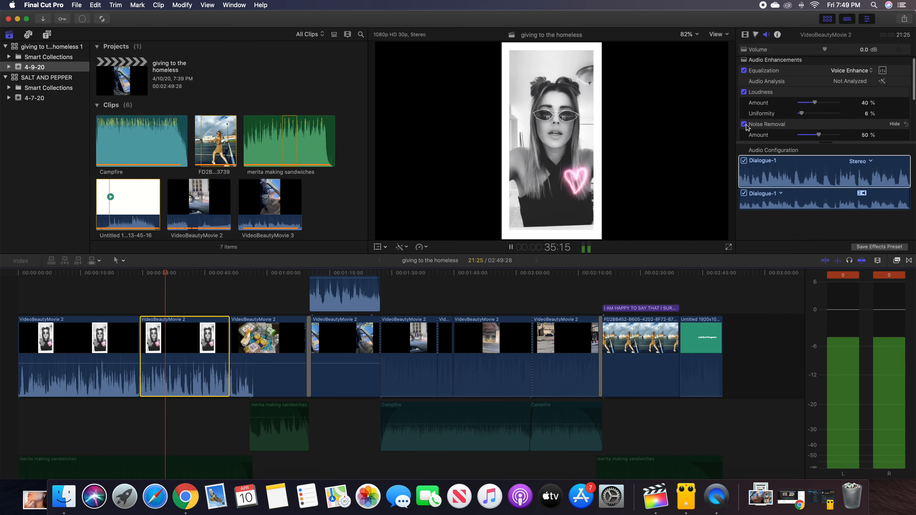
pyautogui.scroll(-3, 744, 130)
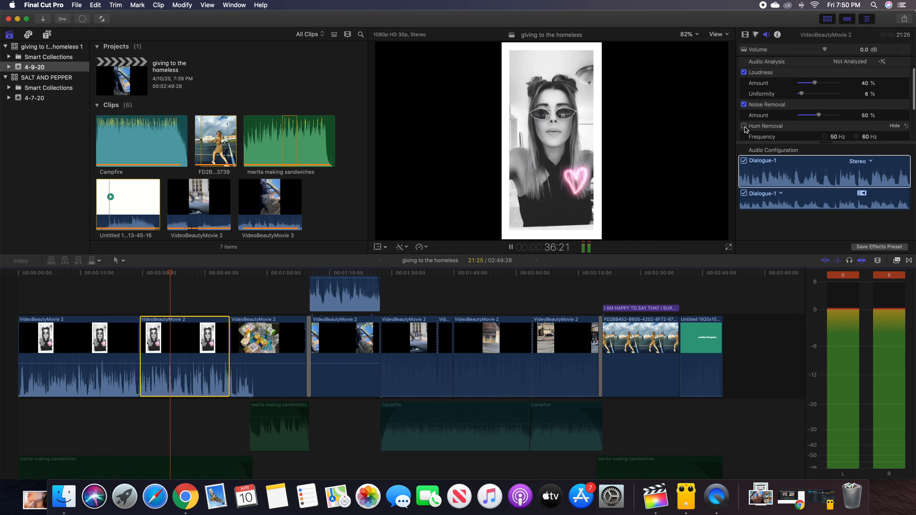
pyautogui.click(744, 126)
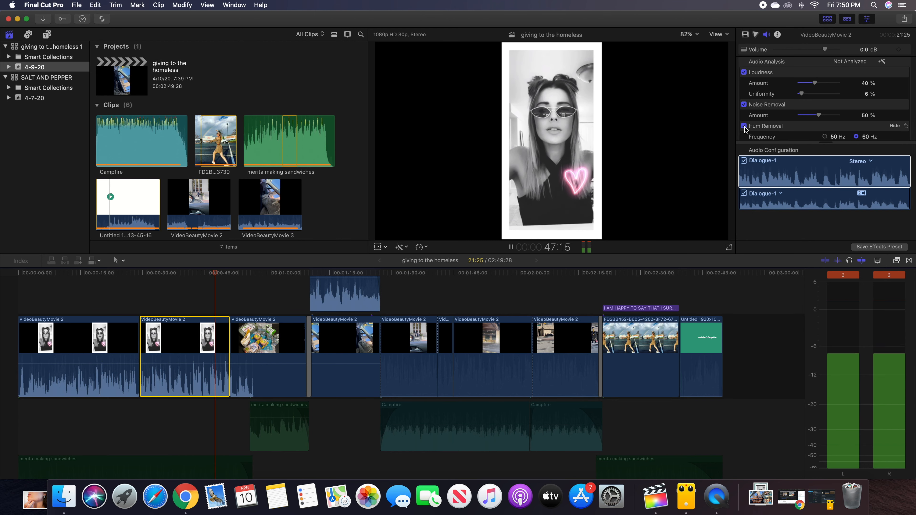
pyautogui.press('space')
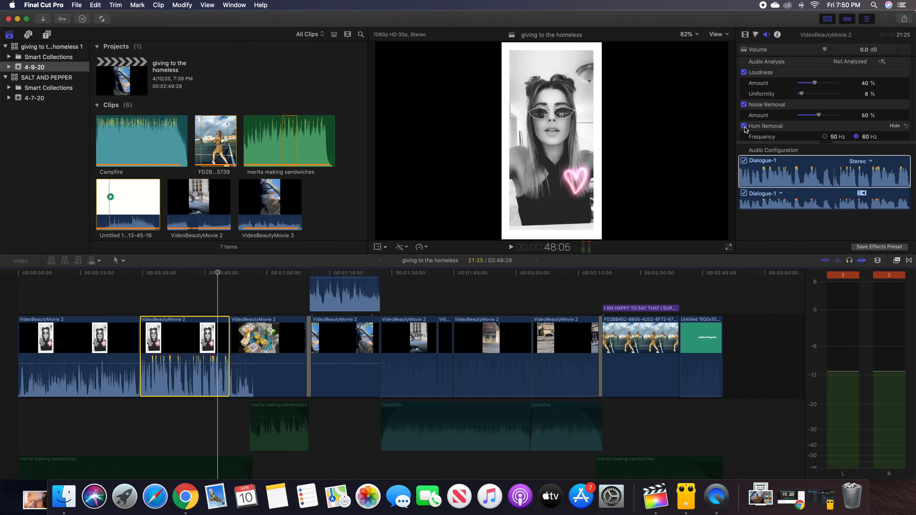
# - Turn off Loudness, Noise Removal and Hum Removal for the second clip
pyautogui.click(895, 136)
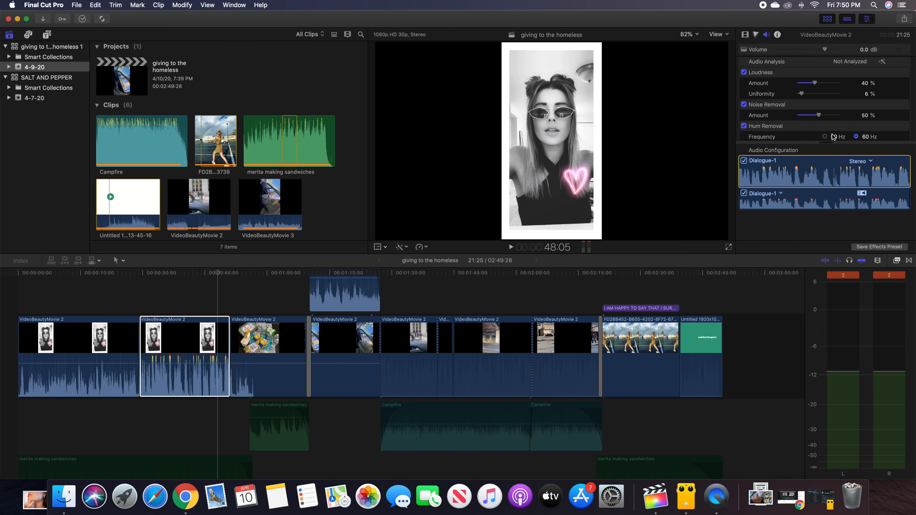
pyautogui.scroll(-1, 743, 106)
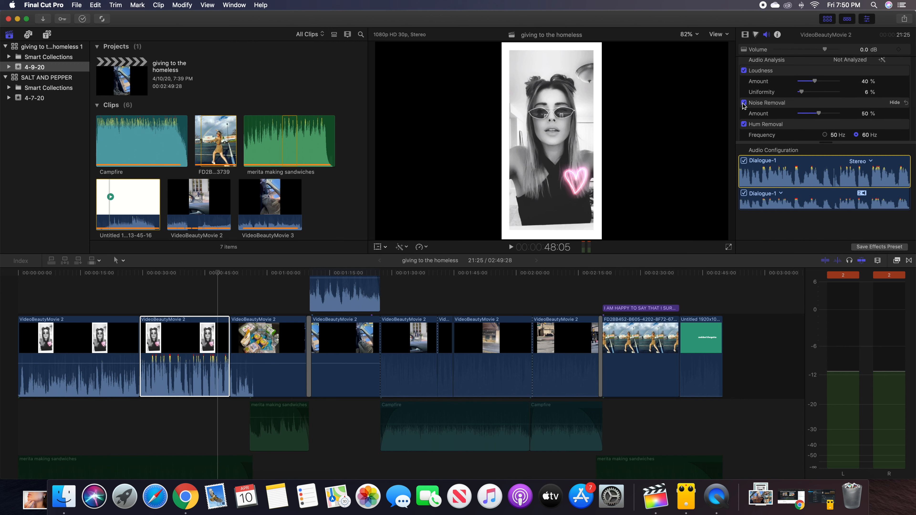
pyautogui.click(743, 103)
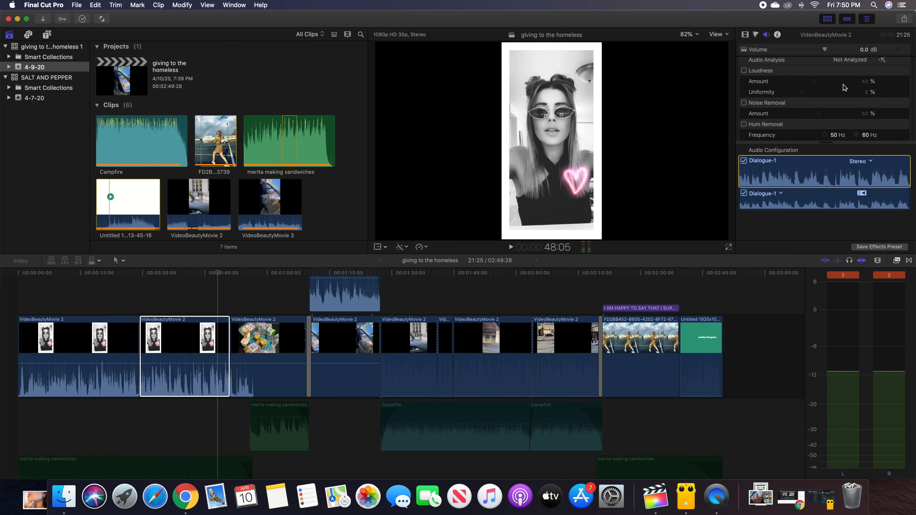
# - Look through the pan modes available for the second clip without choosing one
pyautogui.scroll(-3, 829, 109)
pyautogui.scroll(-2, 829, 109)
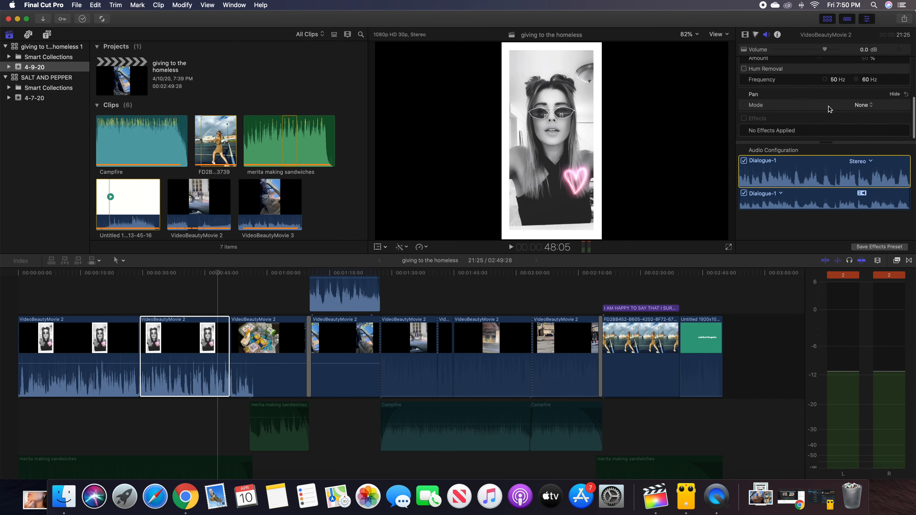
pyautogui.click(869, 106)
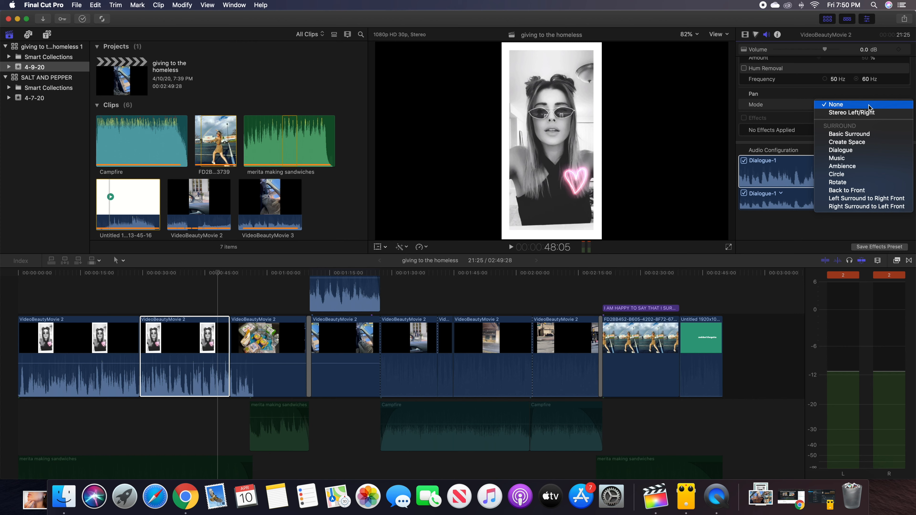
pyautogui.click(148, 276)
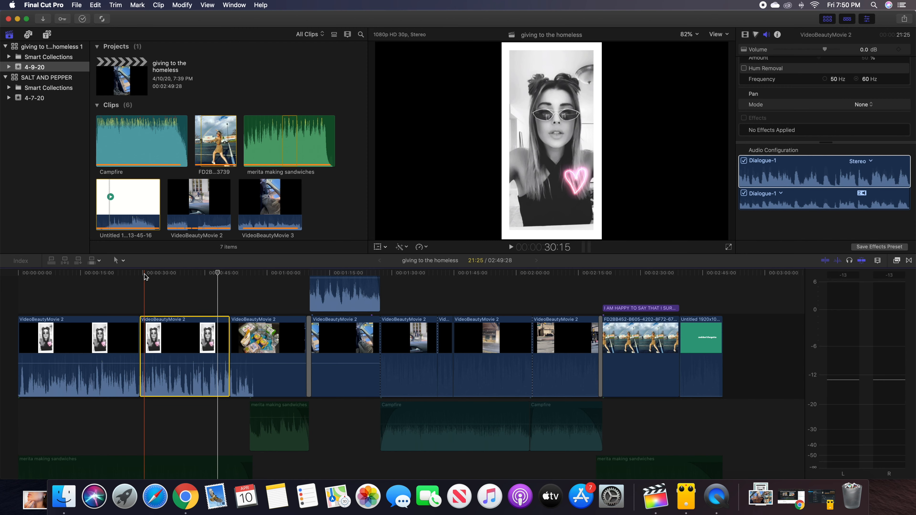
# - Play from the second clip's start, set its pan mode to Stereo Left/Right and shift the pan amount to -100
pyautogui.press('l')
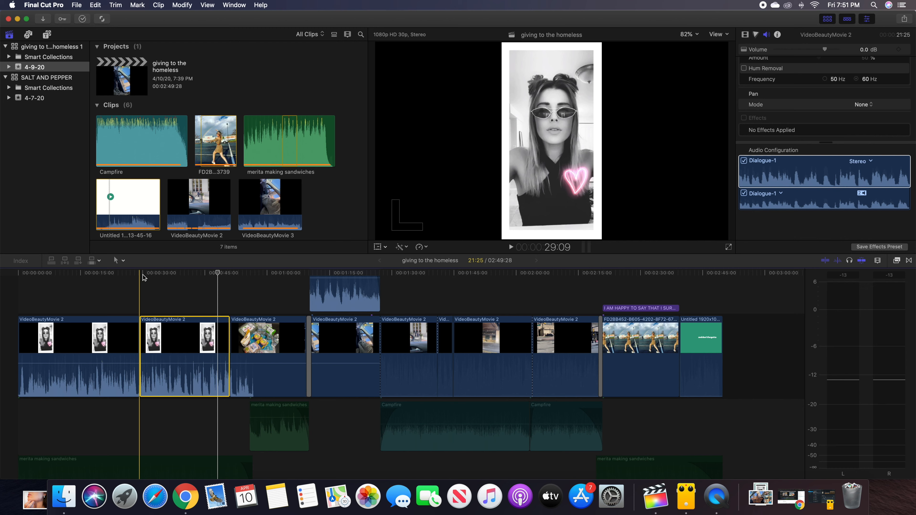
pyautogui.press('space')
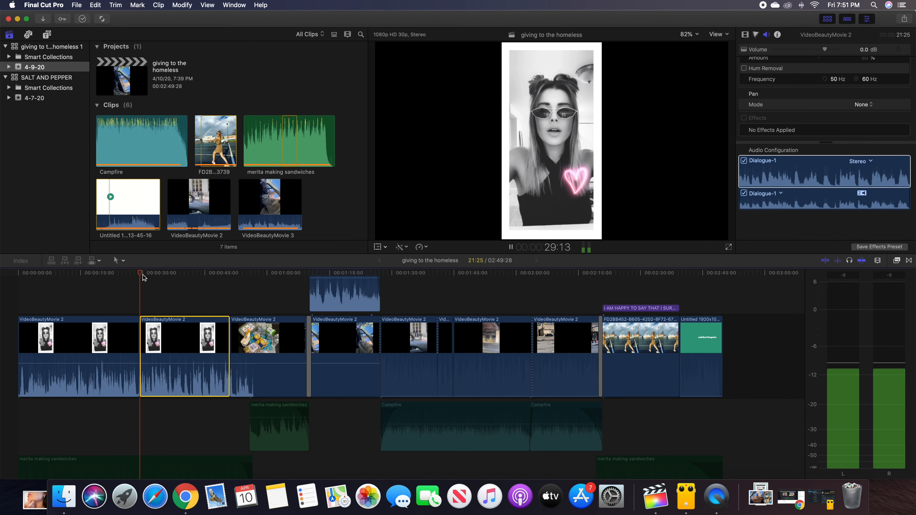
pyautogui.click(864, 105)
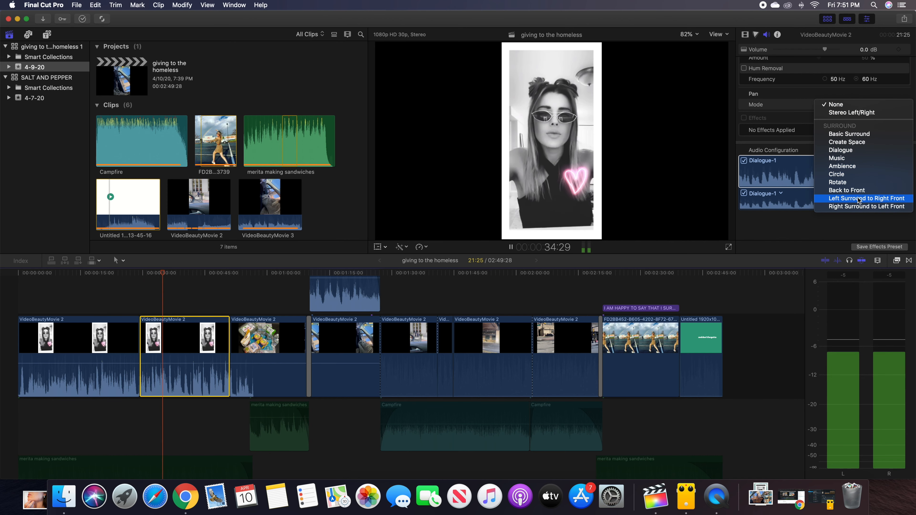
pyautogui.click(856, 113)
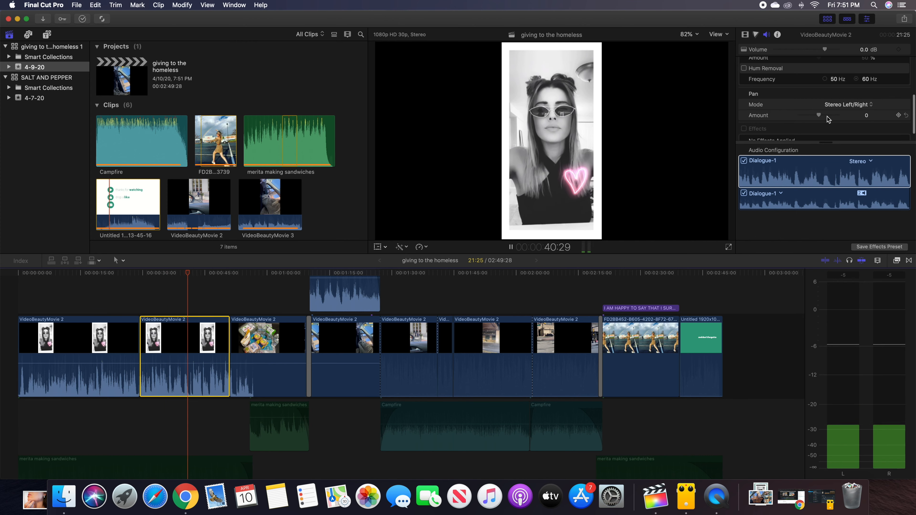
pyautogui.moveTo(818, 115); pyautogui.dragTo(777, 120)
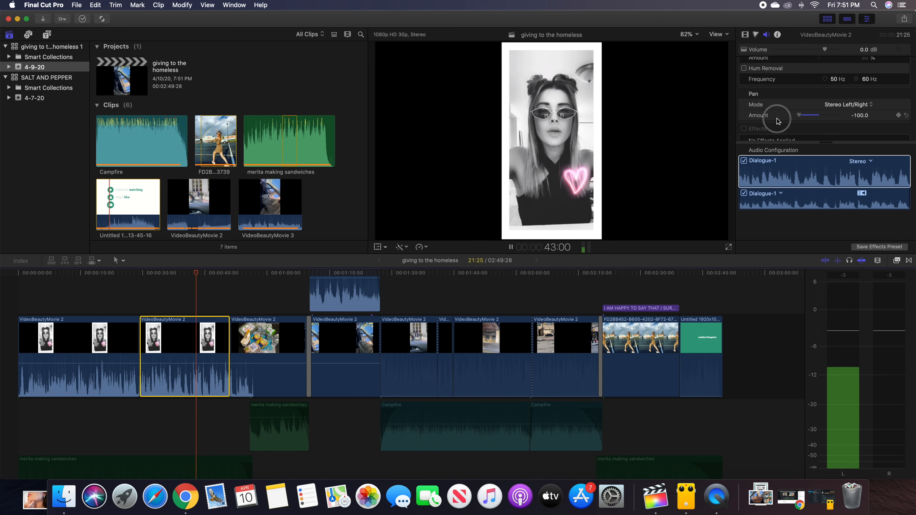
# - Shift the second clip's stereo pan amount to 100 during playback, stop playing and move the pan back to the centre
pyautogui.scroll(-1, 804, 118)
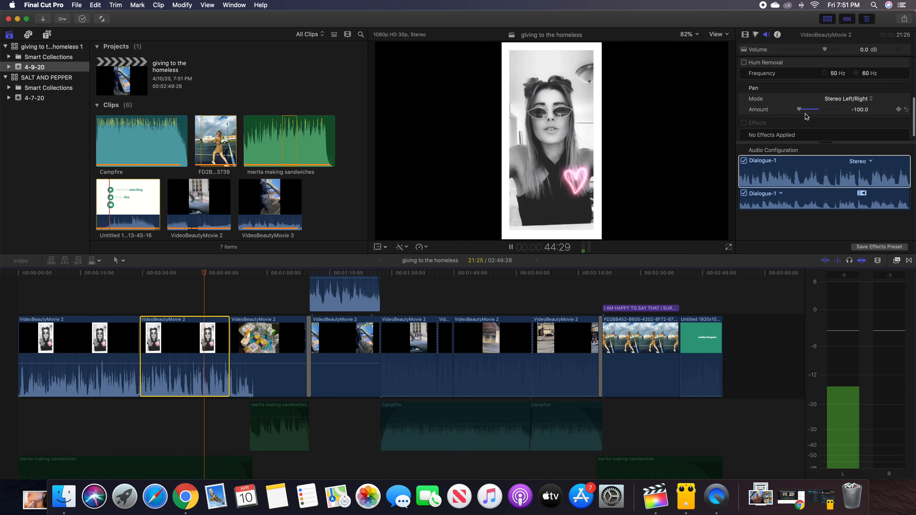
pyautogui.moveTo(799, 110); pyautogui.dragTo(858, 114)
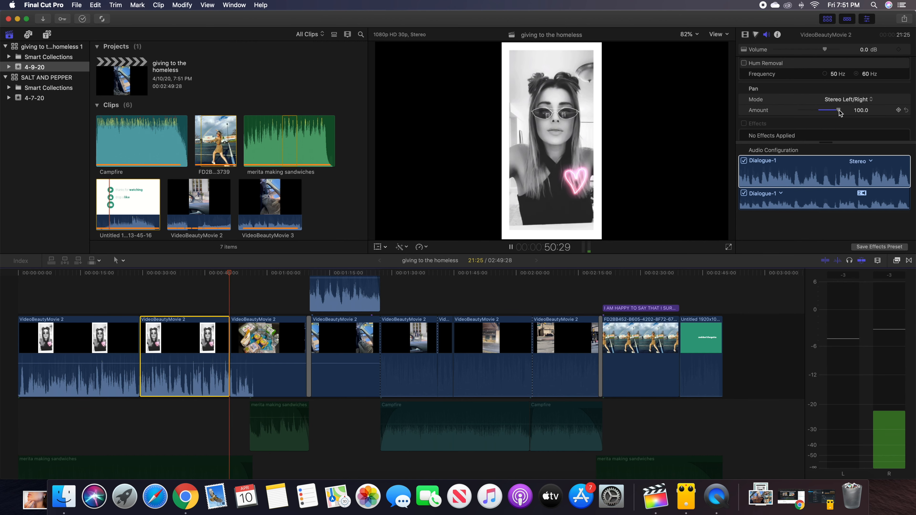
pyautogui.press('space')
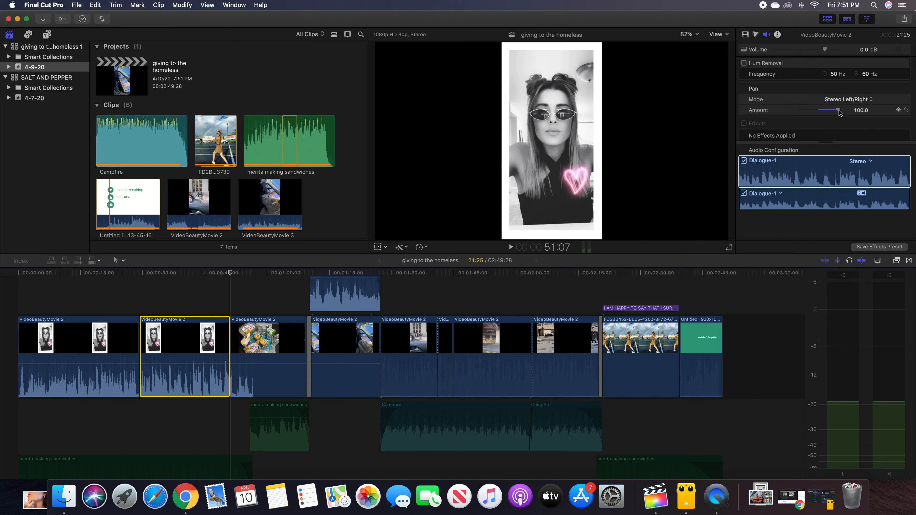
pyautogui.moveTo(838, 112); pyautogui.dragTo(819, 115)
# - Set the second clip's pan mode to Basic Surround and nudge the centre point of the surround panner
pyautogui.click(860, 101)
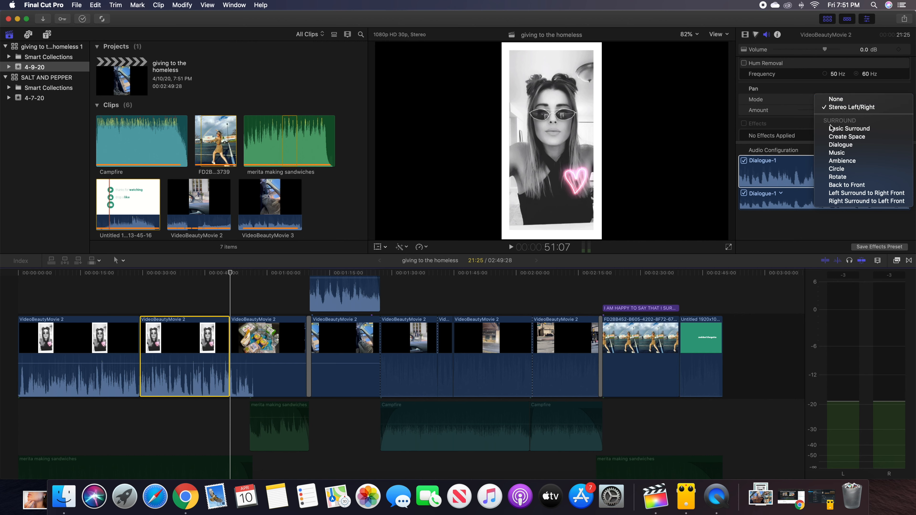
pyautogui.click(843, 129)
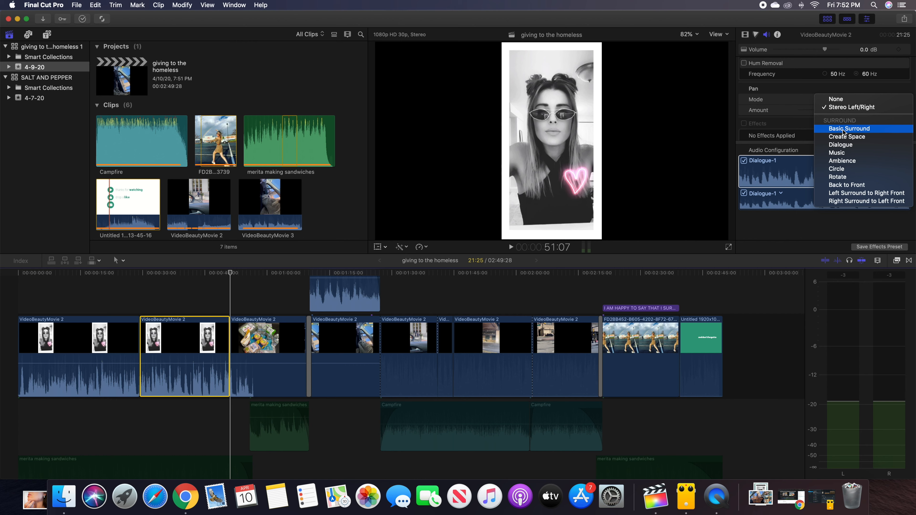
pyautogui.scroll(-5, 829, 120)
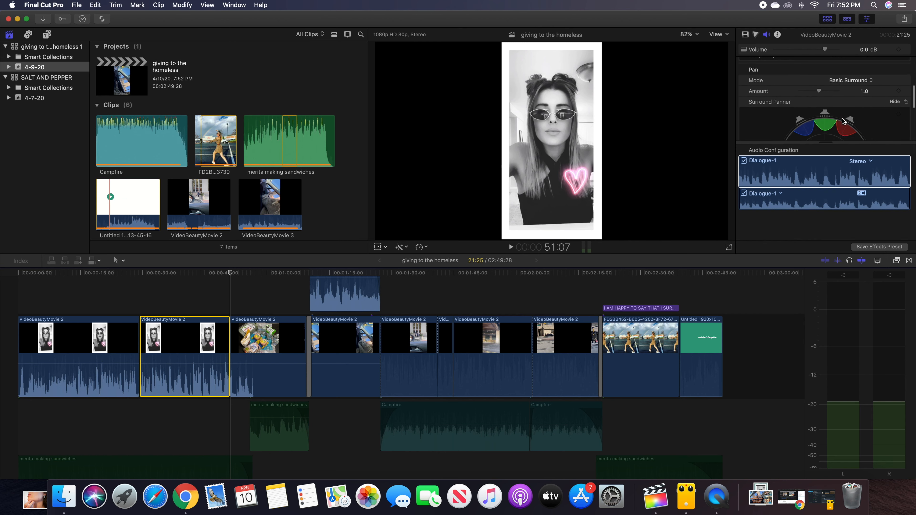
pyautogui.scroll(2, 843, 122)
pyautogui.scroll(-4, 844, 122)
pyautogui.scroll(3, 843, 121)
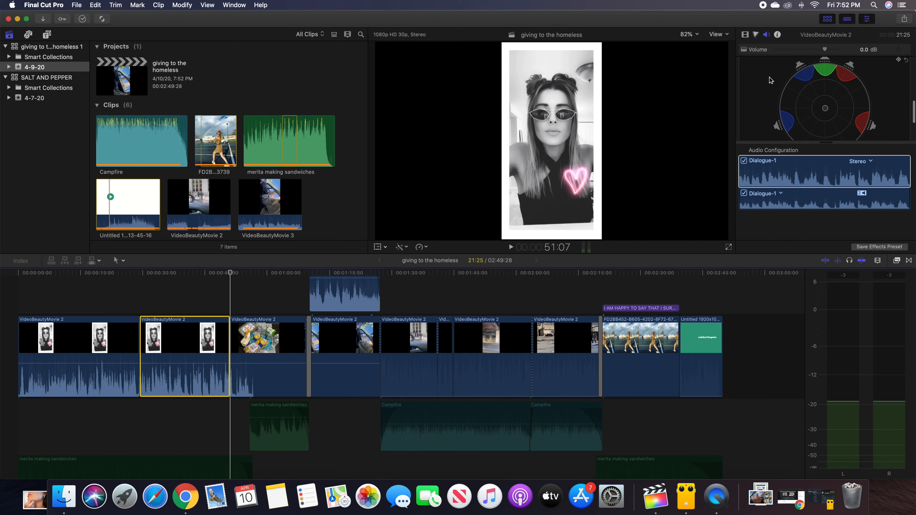
pyautogui.scroll(-1, 825, 108)
pyautogui.moveTo(825, 107)
pyautogui.mouseDown()
pyautogui.moveTo(815, 120)
pyautogui.moveTo(812, 113)
pyautogui.moveTo(839, 114)
pyautogui.moveTo(825, 111)
pyautogui.mouseUp()
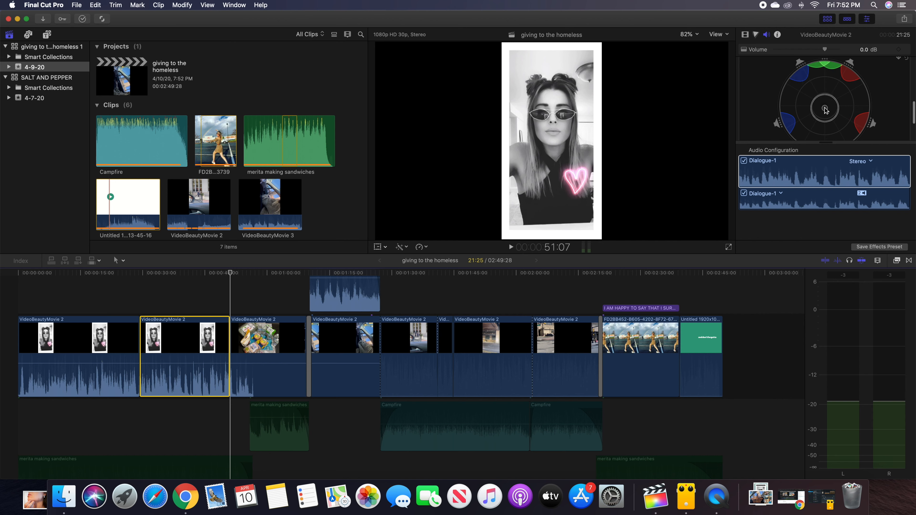
# - Look over the surround panner's speaker layout and undo the last two pan changes
pyautogui.scroll(2, 808, 94)
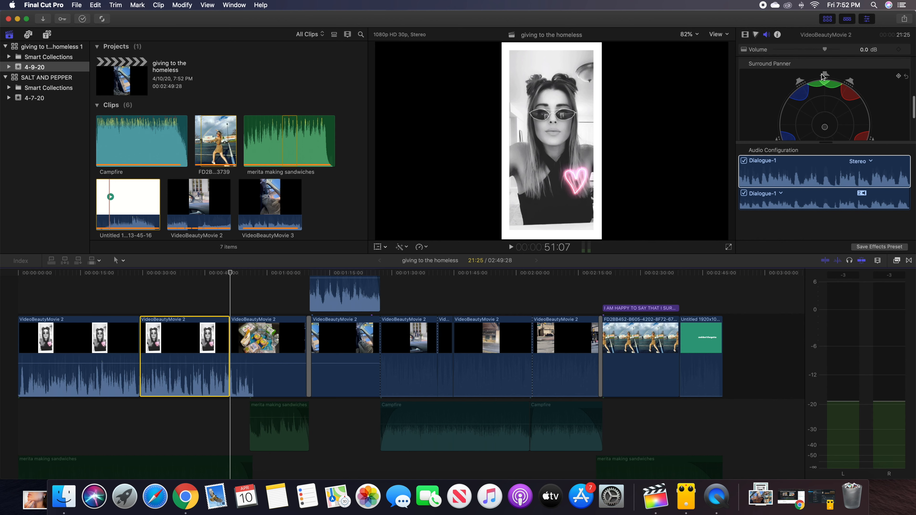
pyautogui.scroll(-4, 802, 84)
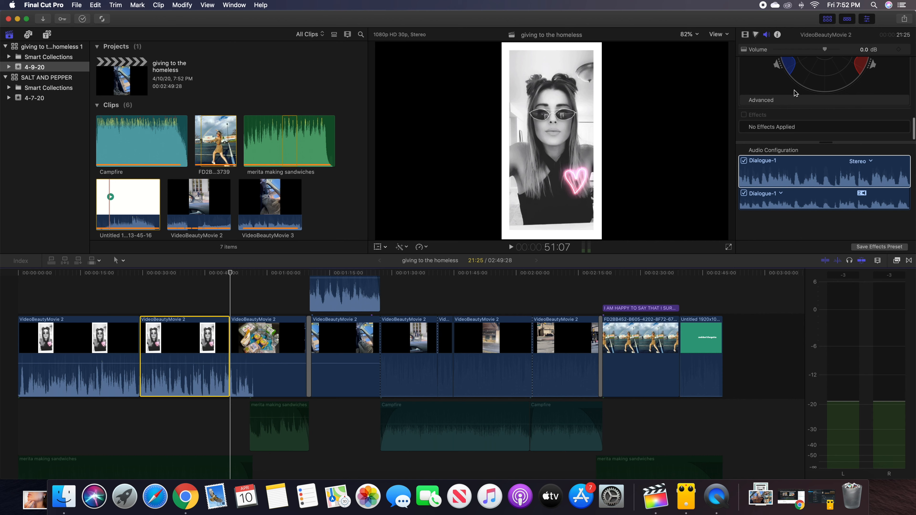
pyautogui.scroll(3, 846, 87)
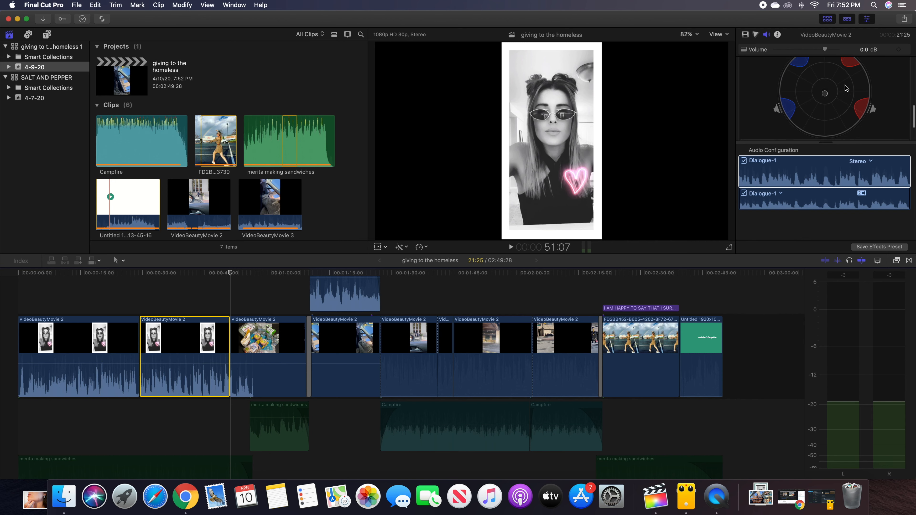
pyautogui.press('super+z')
pyautogui.press('super+z')
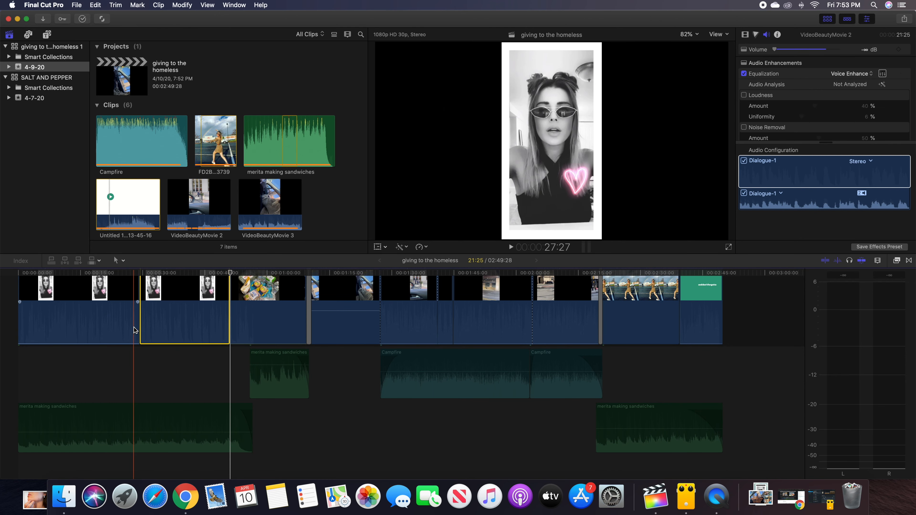
# - Select the five "merita making sandwiches" and Campfire music clips below the primary storyline and enable them
pyautogui.scroll(3, 137, 334)
pyautogui.scroll(-3, 135, 328)
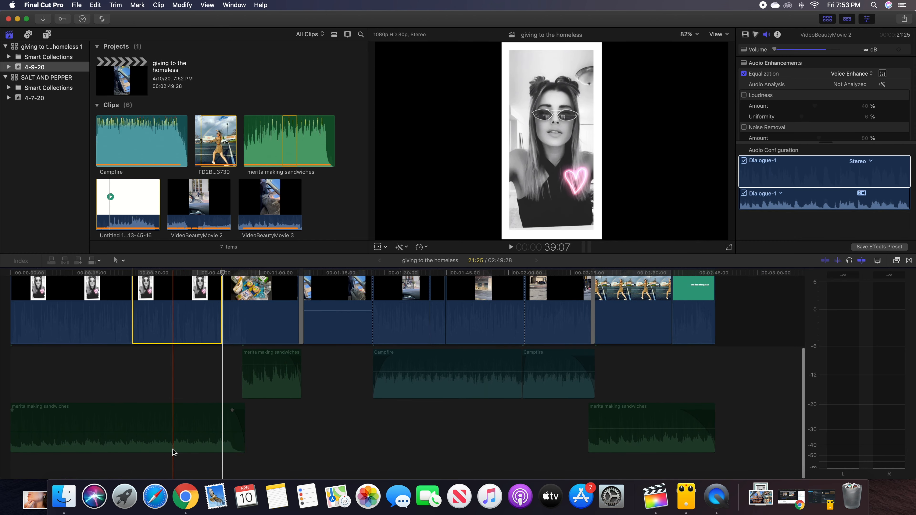
pyautogui.click(190, 447)
pyautogui.moveTo(191, 448); pyautogui.dragTo(593, 378)
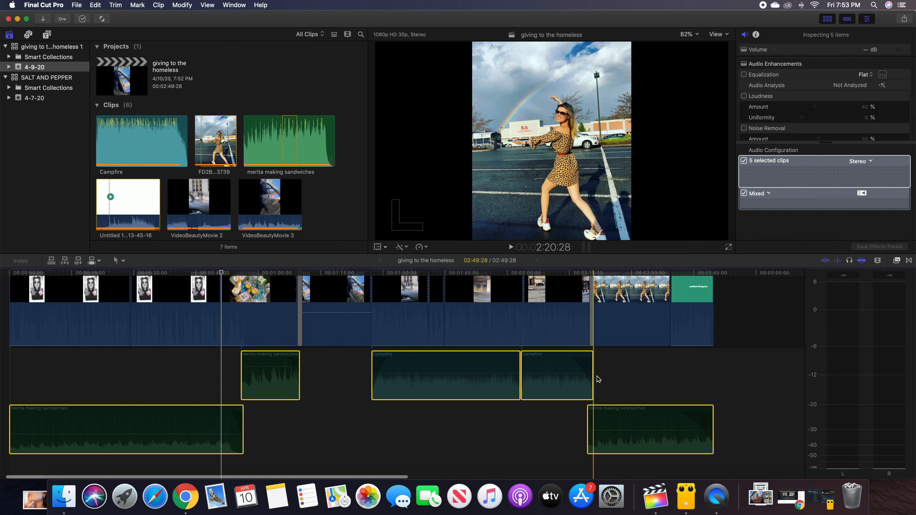
pyautogui.rightClick(404, 382)
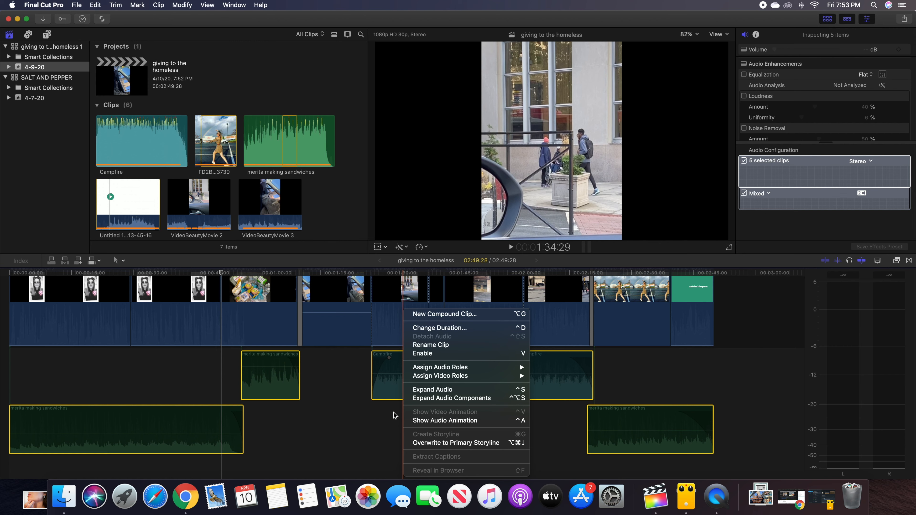
pyautogui.click(457, 353)
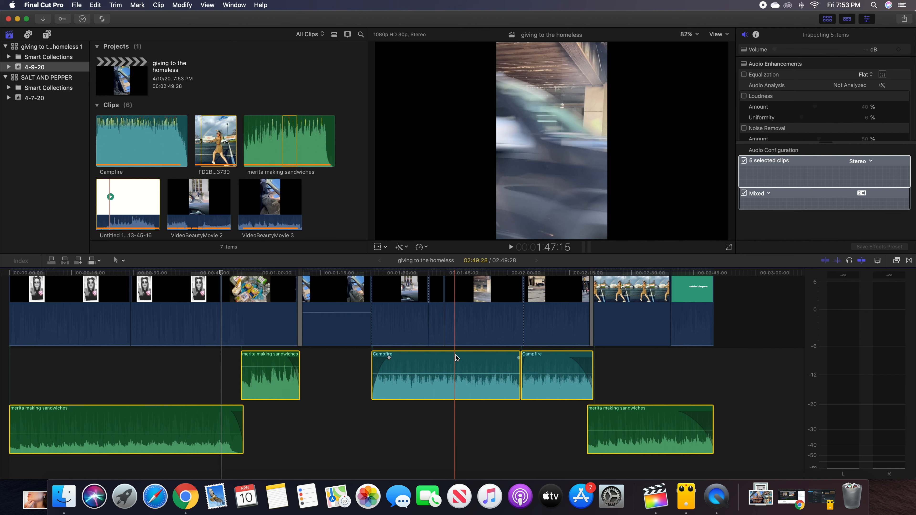
# - Toggle the five selected music clips off and on repeatedly, leaving them enabled
pyautogui.press('v')
pyautogui.press('v')
pyautogui.press('v')
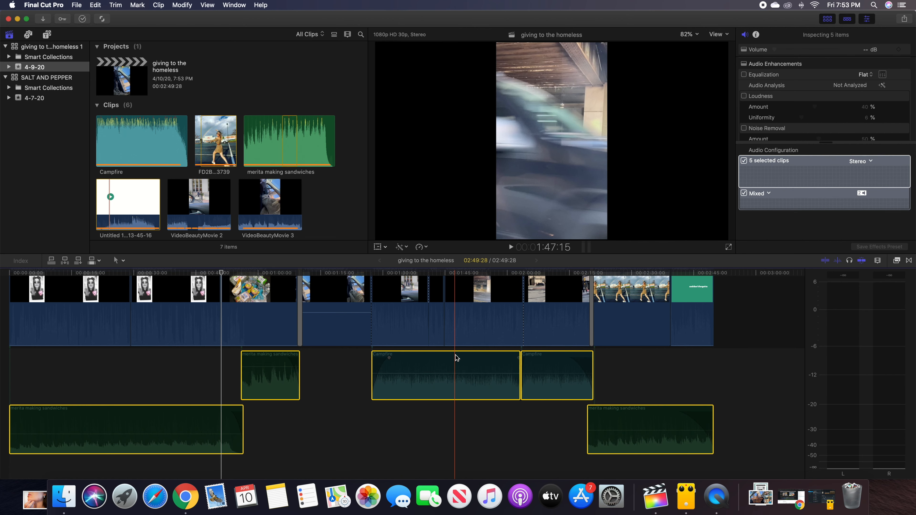
pyautogui.press('v')
pyautogui.press('v')
pyautogui.press('v')
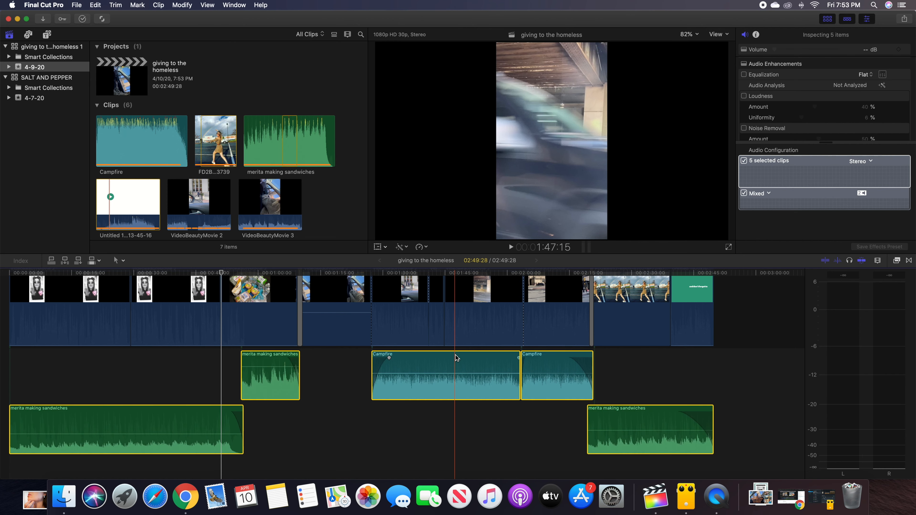
pyautogui.press('v')
pyautogui.press('v')
# - Play the project from its start to hear the enabled music, and stop after about five seconds
pyautogui.hscroll(-1, 17, 422)
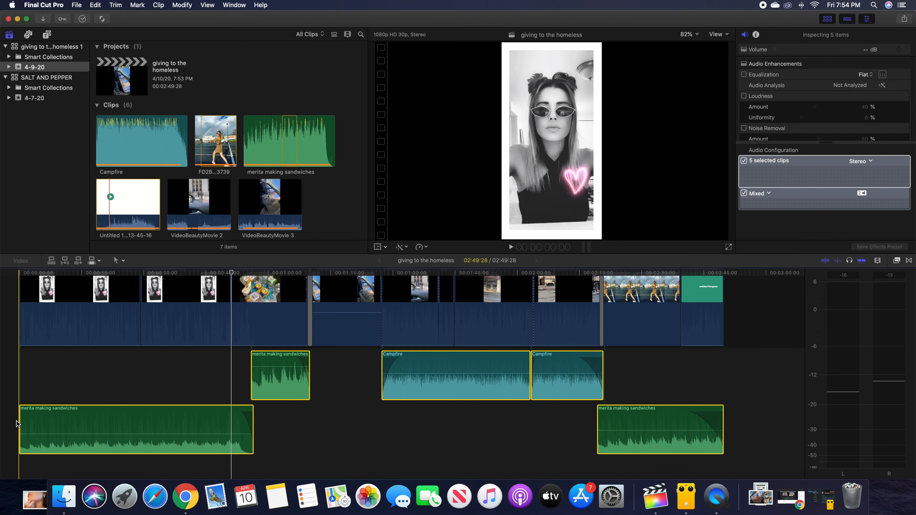
pyautogui.press('space')
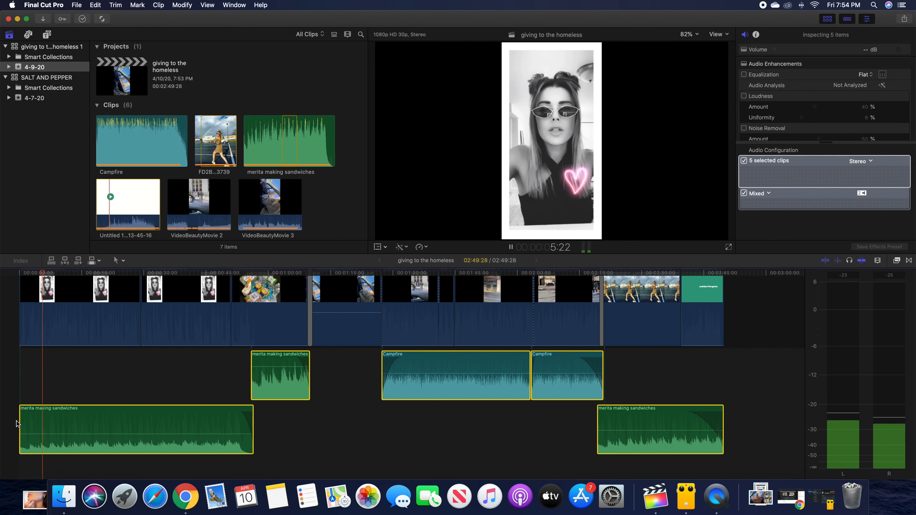
pyautogui.press('space')
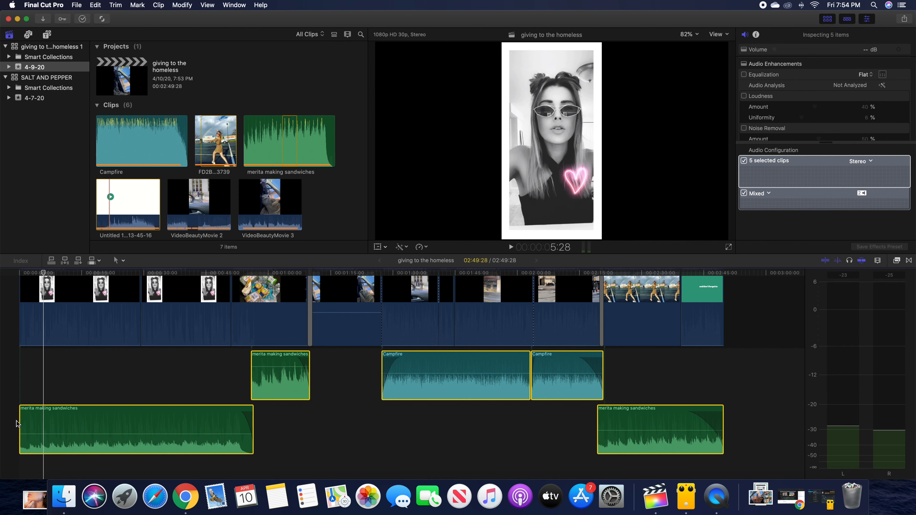
# - Raise the first video clip's voice volume in the timeline and play the opening seconds to check it
pyautogui.moveTo(24, 434)
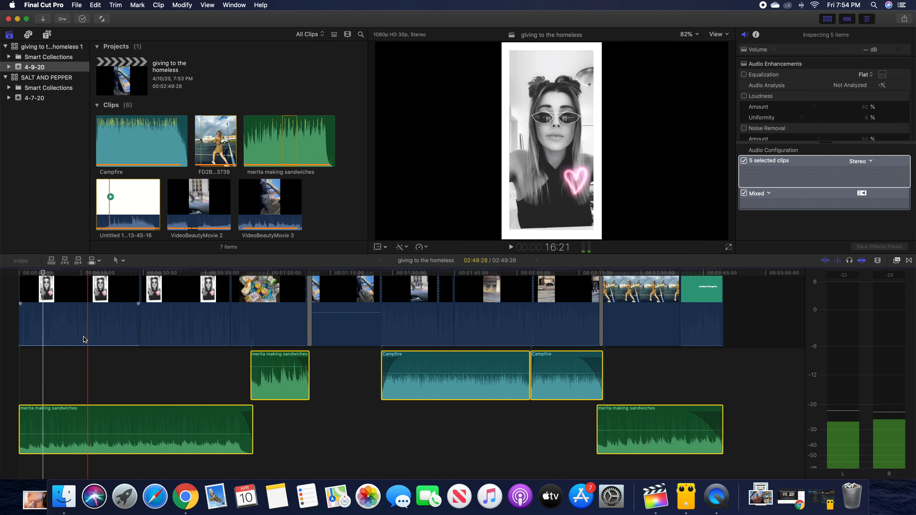
pyautogui.moveTo(67, 346); pyautogui.dragTo(74, 313)
pyautogui.press('space')
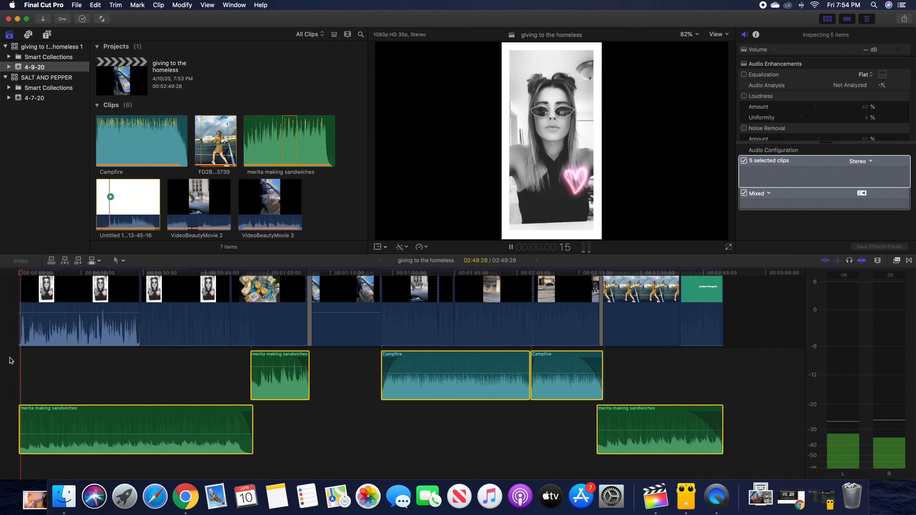
pyautogui.press('space')
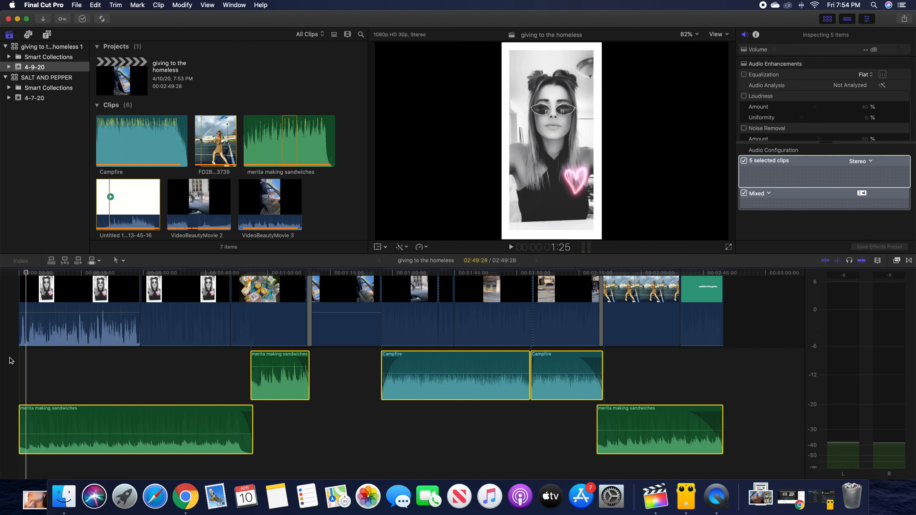
# - Try a much louder volume on the first "merita making sandwiches" clip and play the opening against the voice
pyautogui.moveTo(47, 435); pyautogui.dragTo(52, 417)
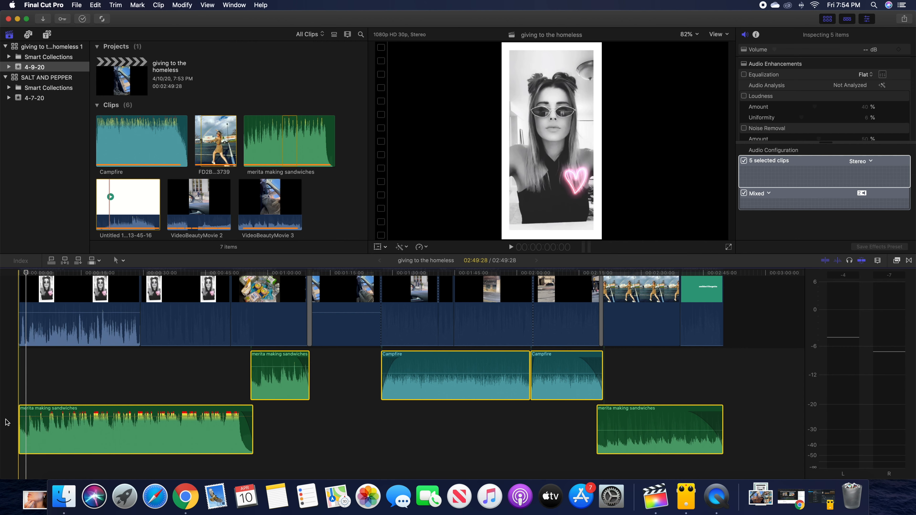
pyautogui.press('space')
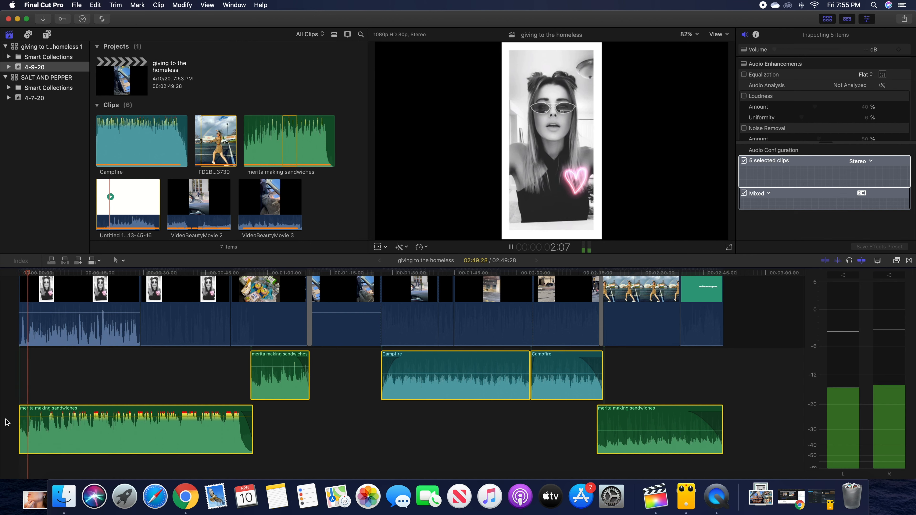
pyautogui.press('space')
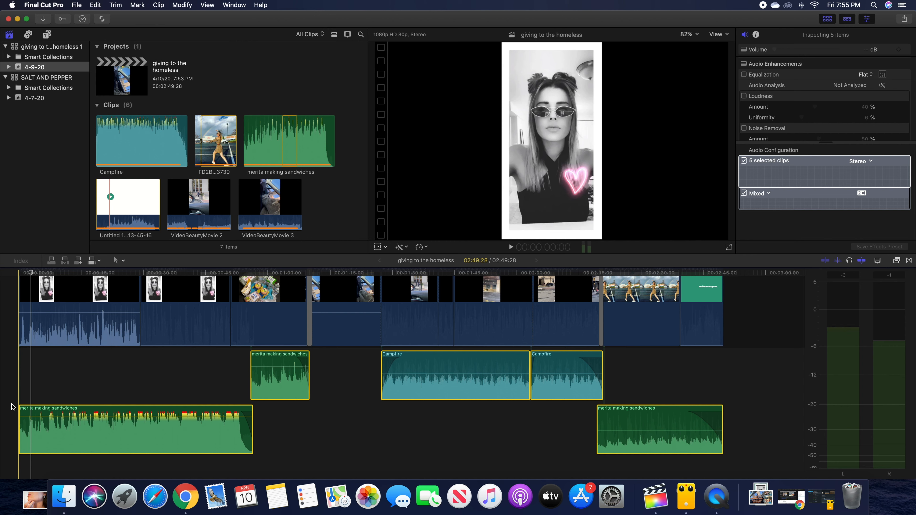
# - Bring the first "merita making sandwiches" clip's volume down to 0.0 dB and further to about -14.0 dB
pyautogui.moveTo(35, 412); pyautogui.dragTo(35, 420)
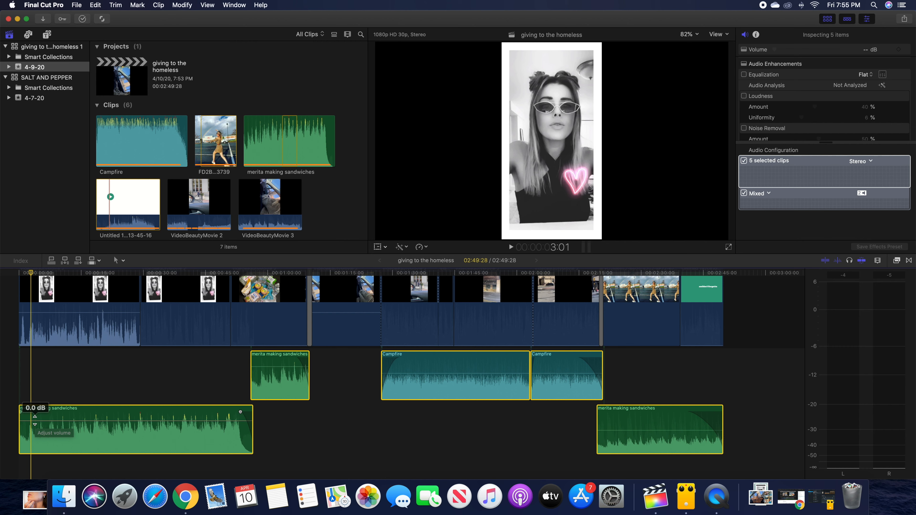
pyautogui.moveTo(35, 420); pyautogui.dragTo(35, 431)
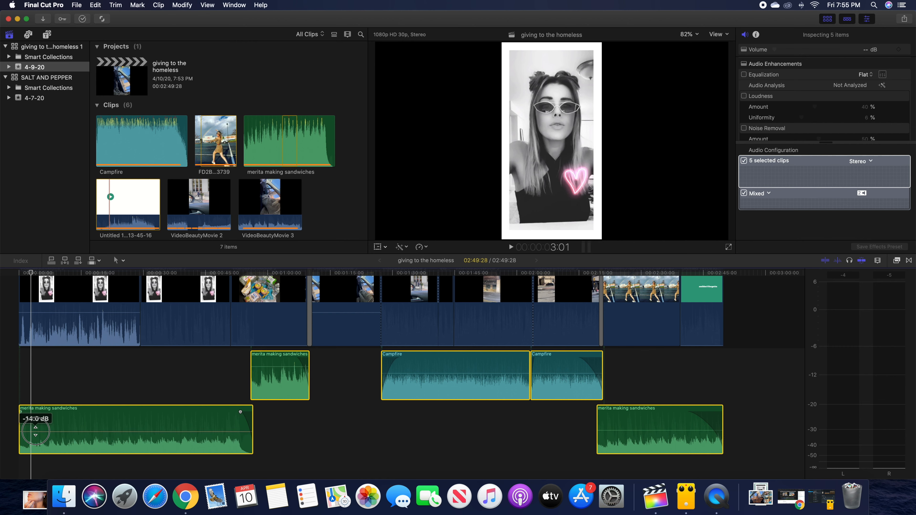
pyautogui.moveTo(35, 431); pyautogui.dragTo(36, 431)
pyautogui.moveTo(35, 430); pyautogui.dragTo(36, 430)
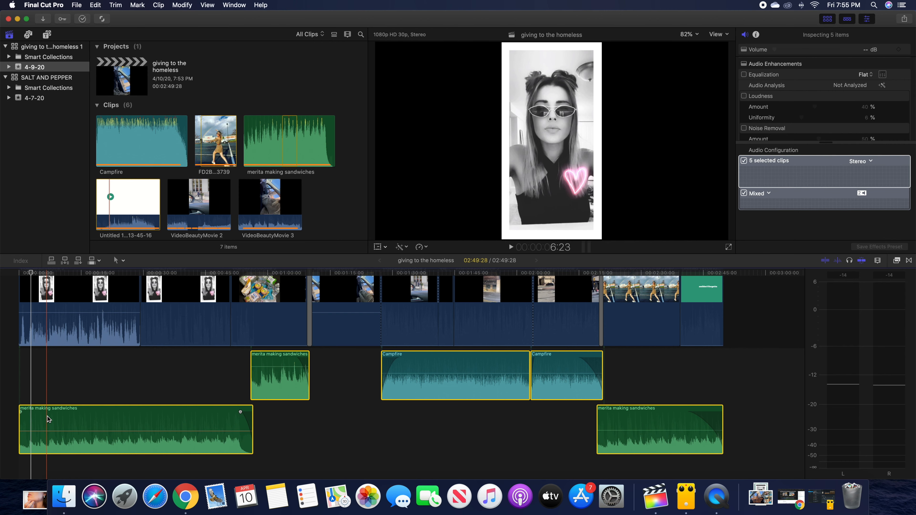
# - Play the opening with voice and music, lower the first music clip's volume slightly more, and stop playback
pyautogui.hscroll(1, 47, 418)
pyautogui.press('space')
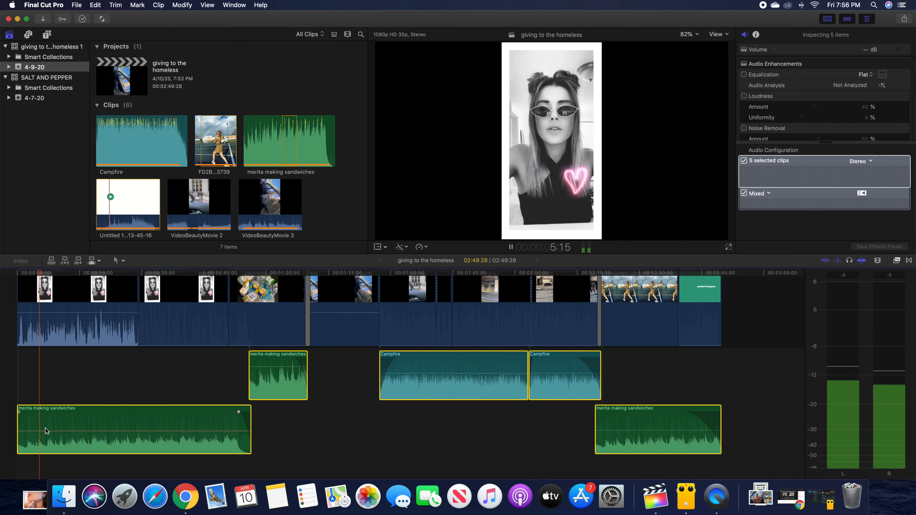
pyautogui.moveTo(59, 431); pyautogui.dragTo(58, 434)
pyautogui.press('space')
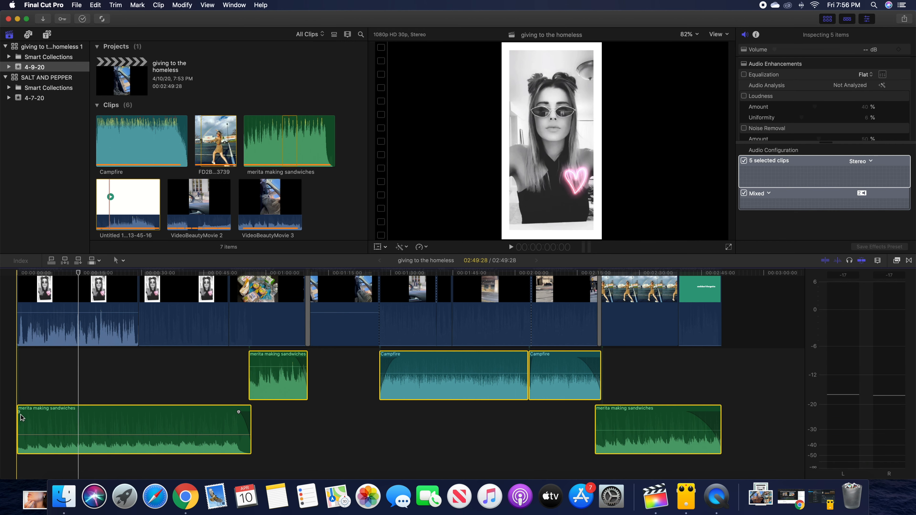
# - Try an audio fade-in of about 8 seconds on the first "merita making sandwiches" clip and play the opening
pyautogui.hscroll(-1, 23, 418)
pyautogui.scroll(1, 23, 417)
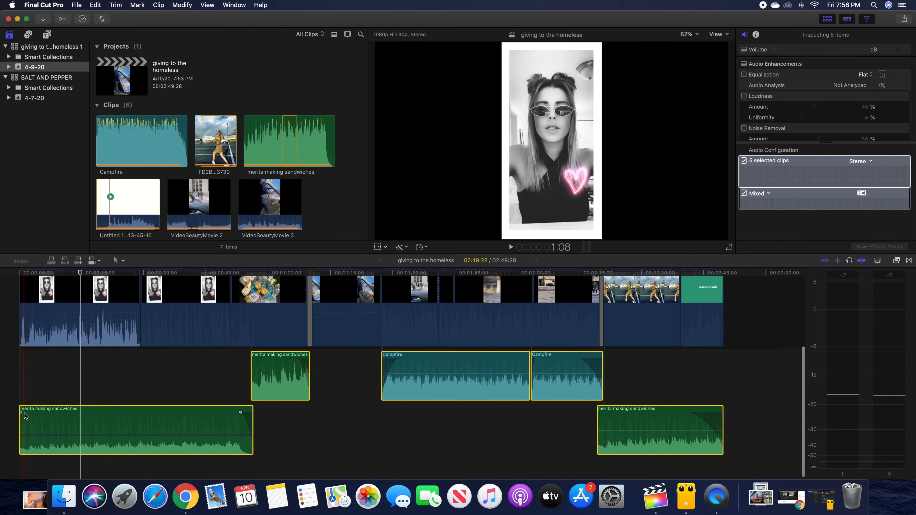
pyautogui.hscroll(-1, 24, 417)
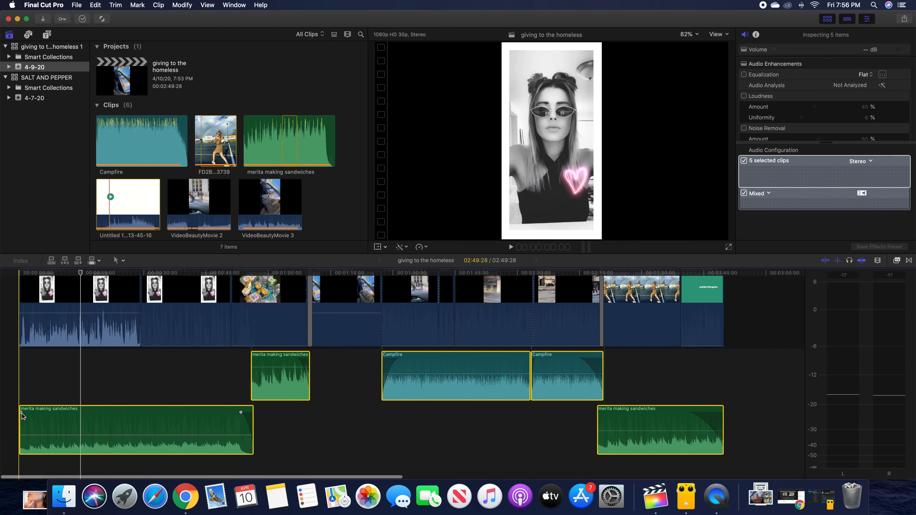
pyautogui.scroll(5, 23, 417)
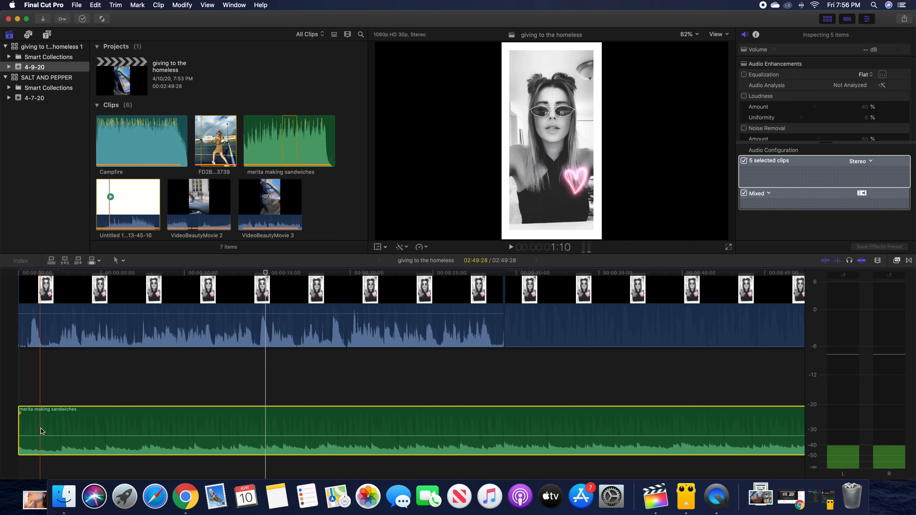
pyautogui.moveTo(42, 435)
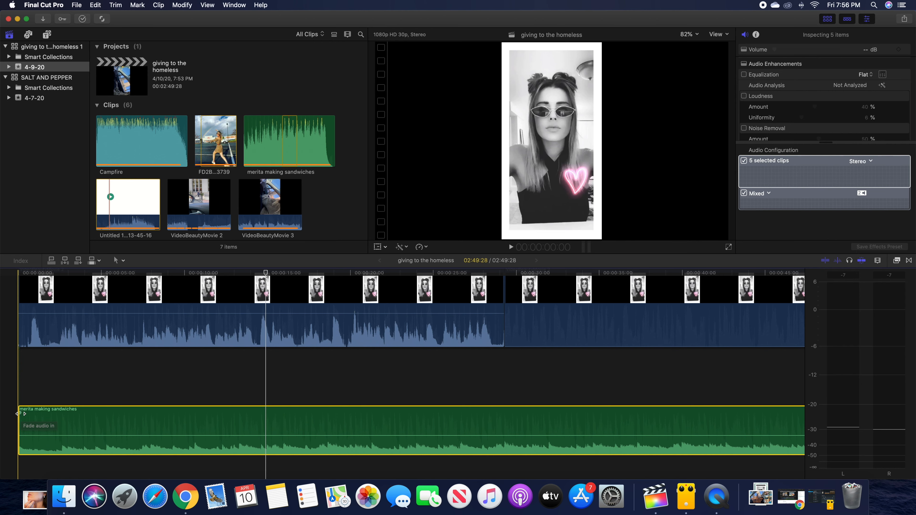
pyautogui.hscroll(1, 18, 414)
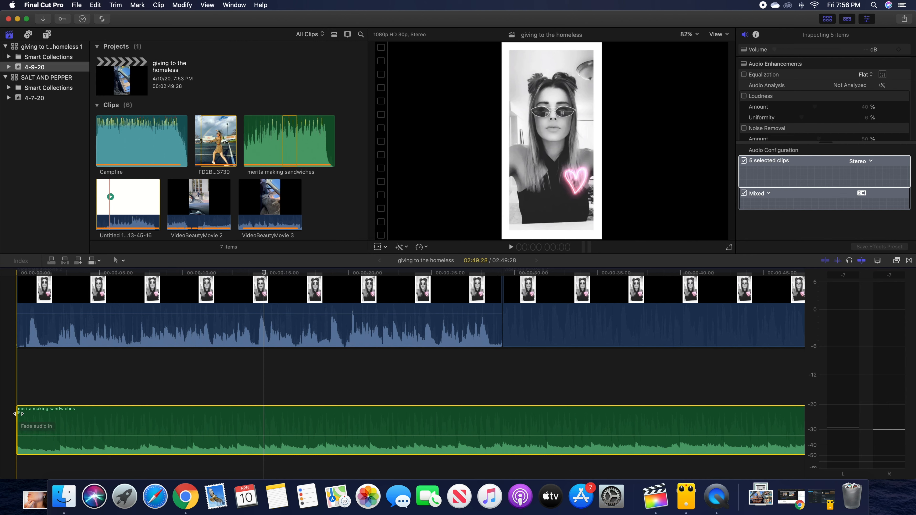
pyautogui.moveTo(16, 413); pyautogui.dragTo(93, 418)
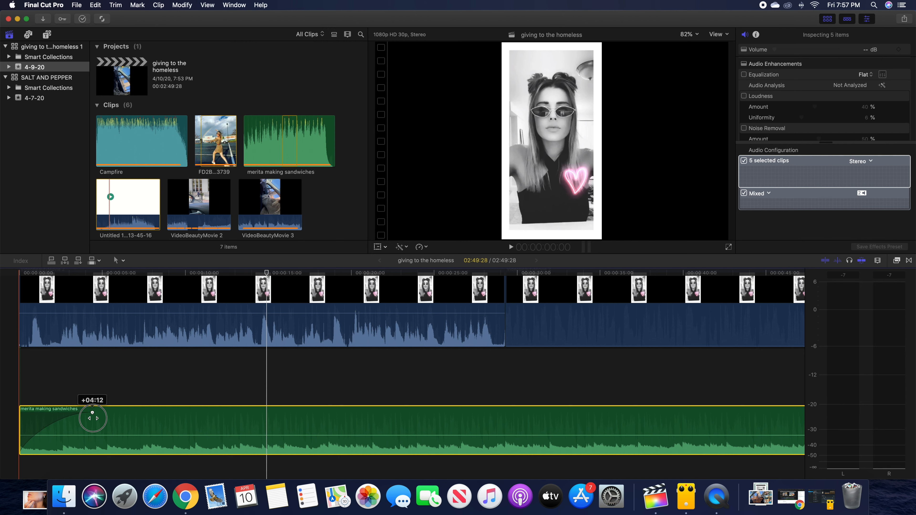
pyautogui.moveTo(93, 418); pyautogui.dragTo(157, 420)
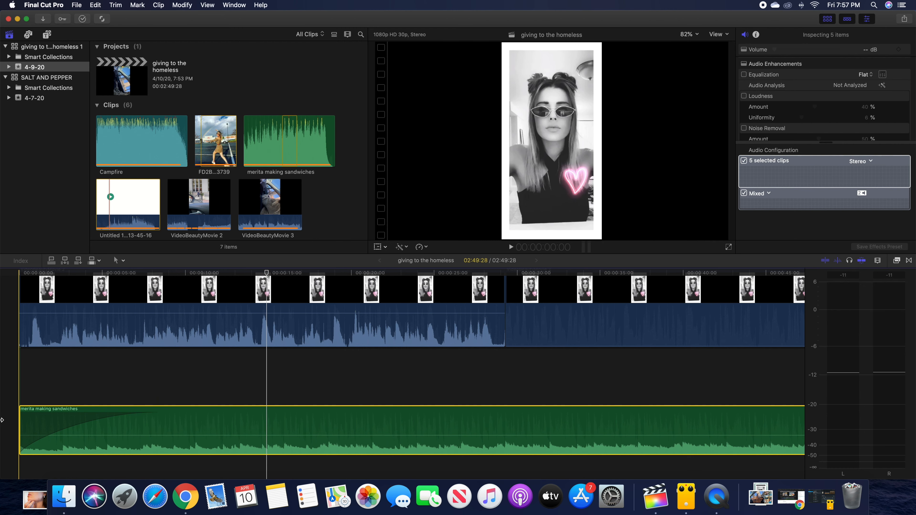
pyautogui.press('space')
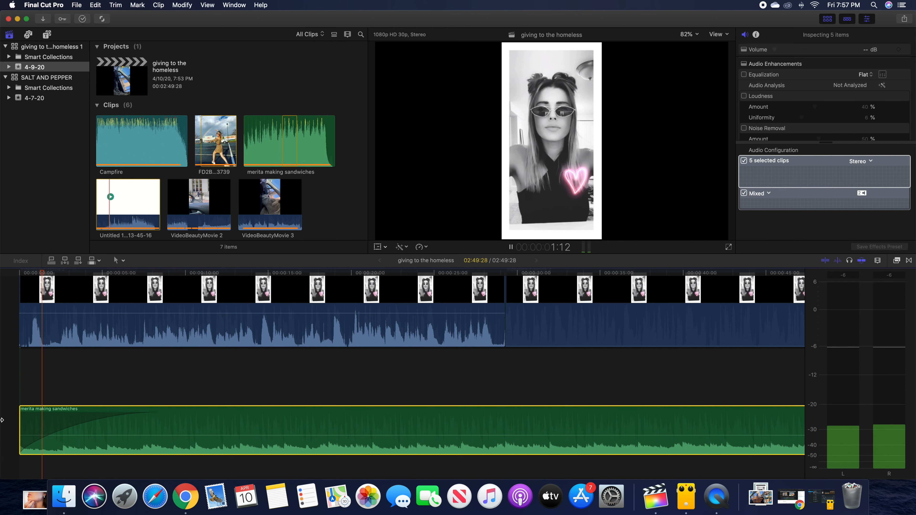
pyautogui.scroll(1, 114, 413)
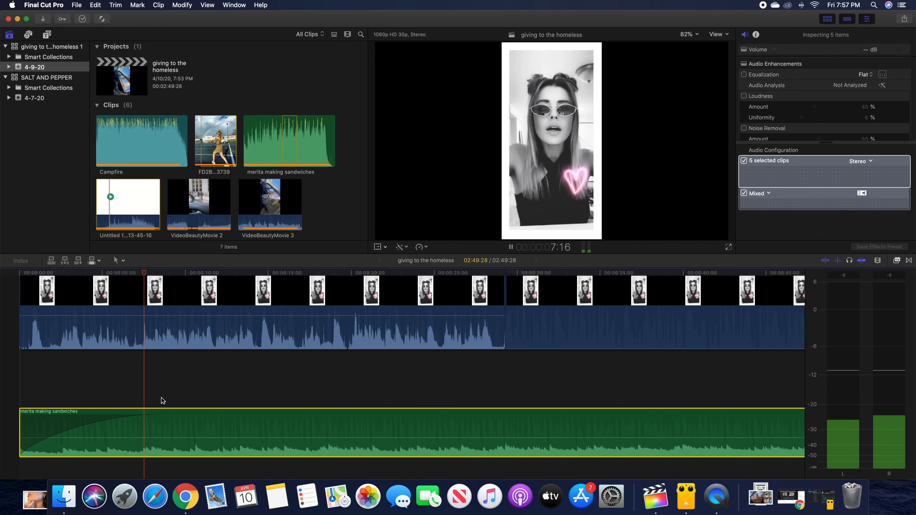
pyautogui.press('space')
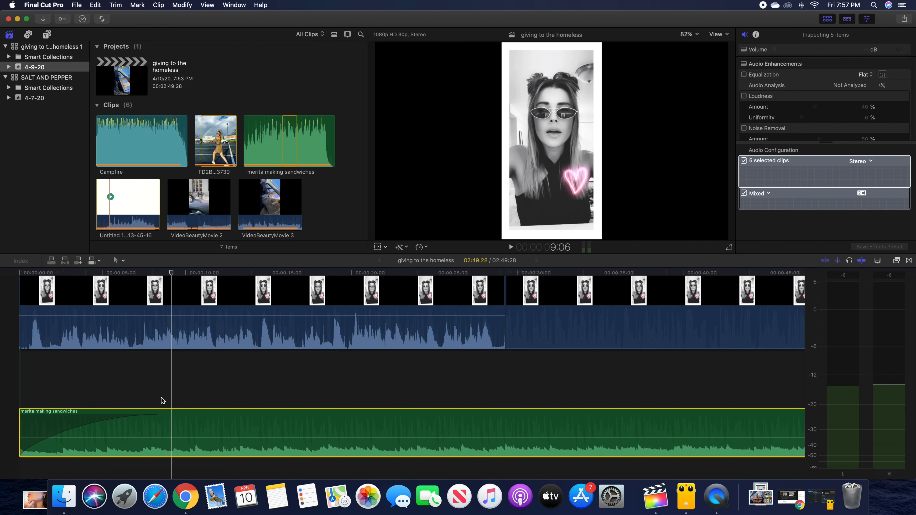
# - Remove the fade-in from the first "merita making sandwiches" clip and play the opening again
pyautogui.moveTo(157, 414); pyautogui.dragTo(17, 414)
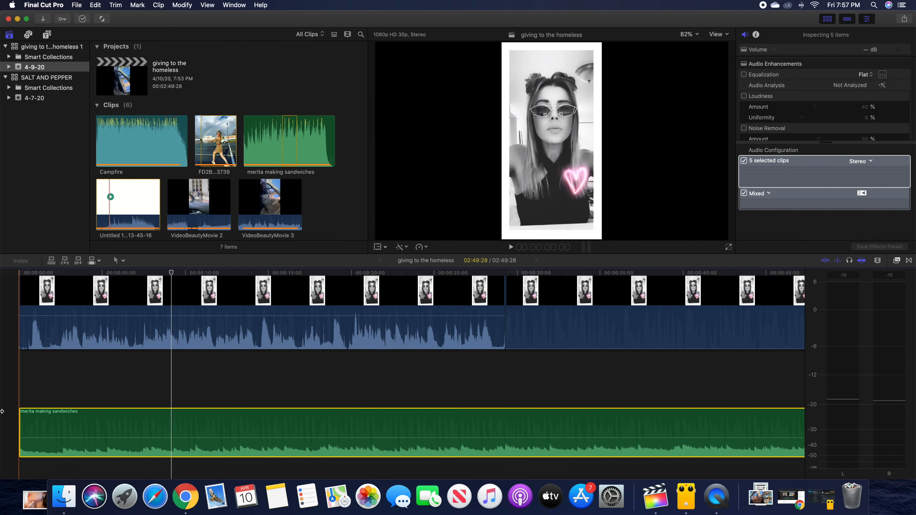
pyautogui.press('space')
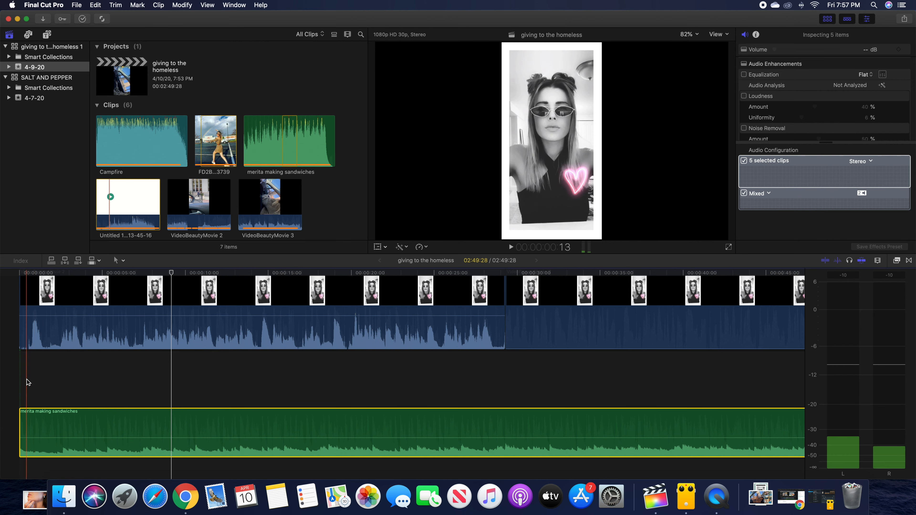
pyautogui.scroll(1, 22, 380)
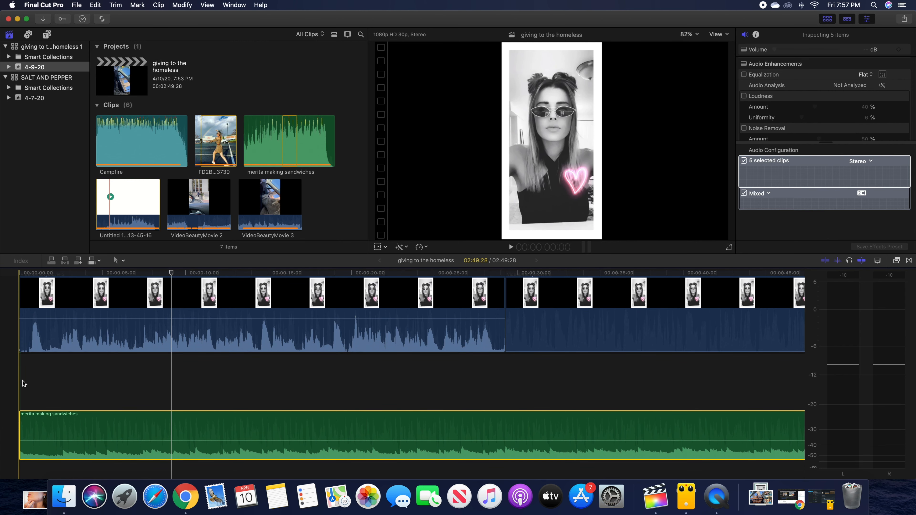
pyautogui.press('space')
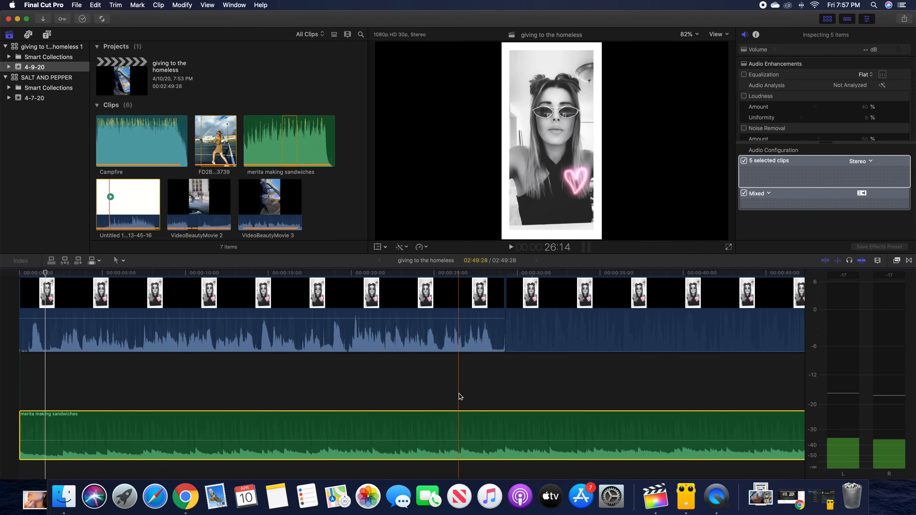
# - Play the transition between the first and second "merita making sandwiches" clips, then the second clip's ending into the car footage
pyautogui.hscroll(7, 363, 391)
pyautogui.hscroll(2, 357, 390)
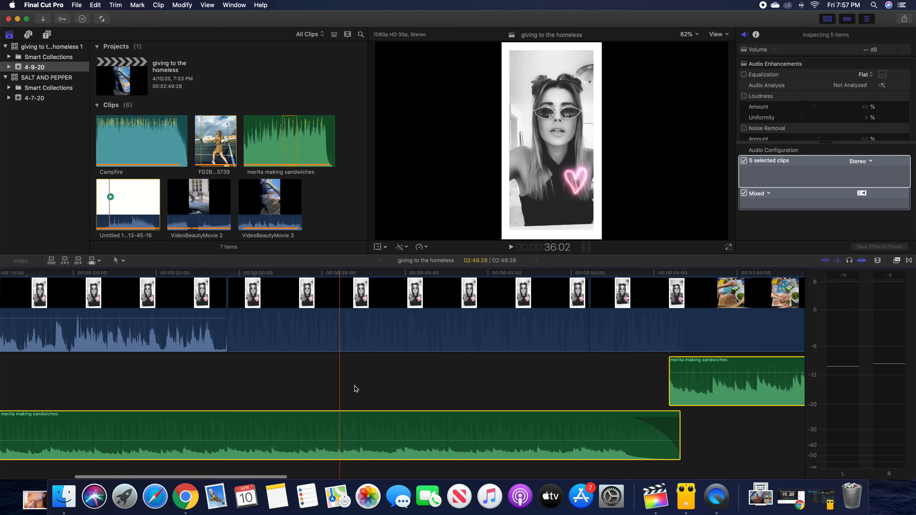
pyautogui.hotkey('shift', 'z')
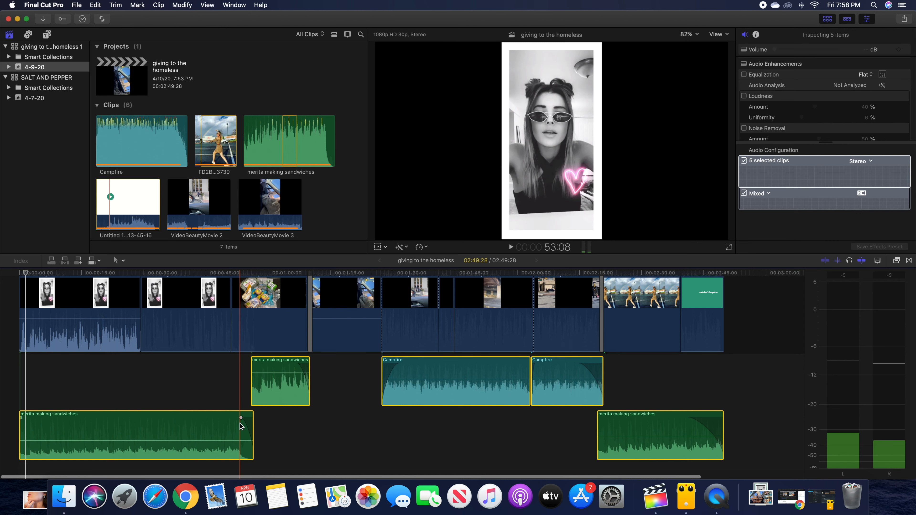
pyautogui.press('space')
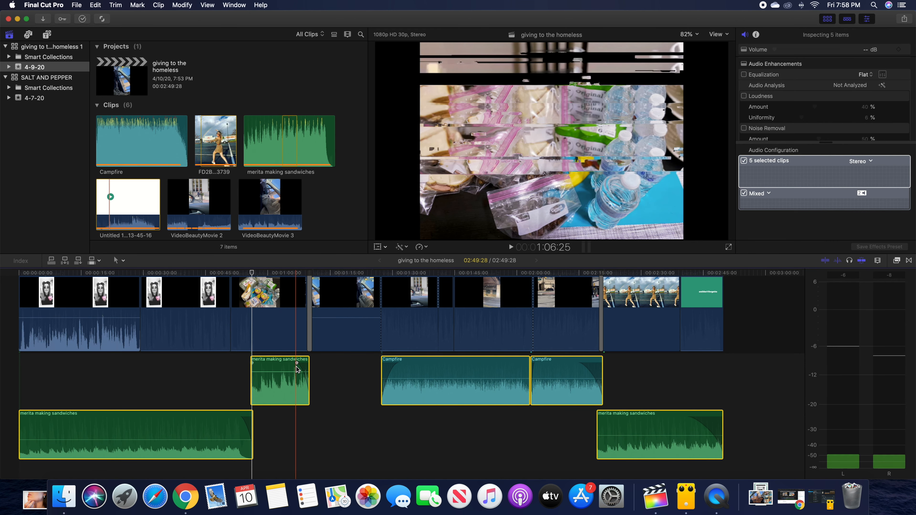
pyautogui.press('space')
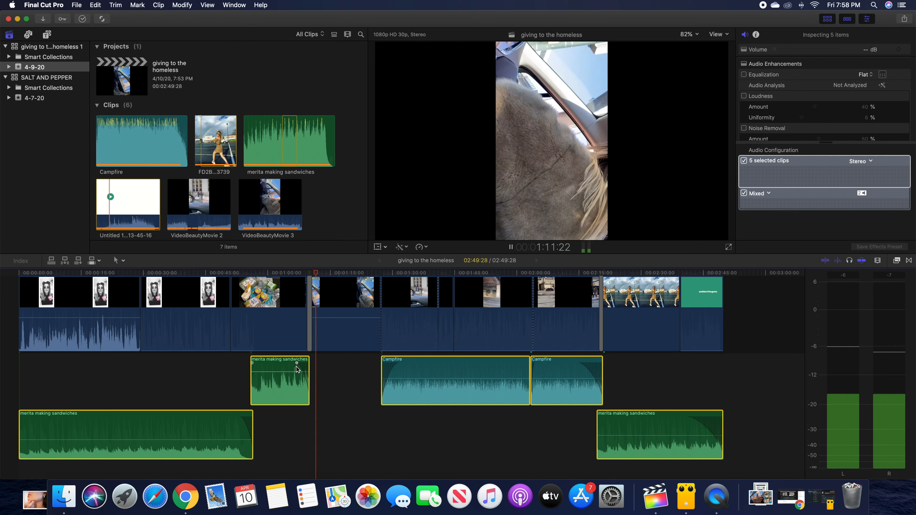
pyautogui.press('space')
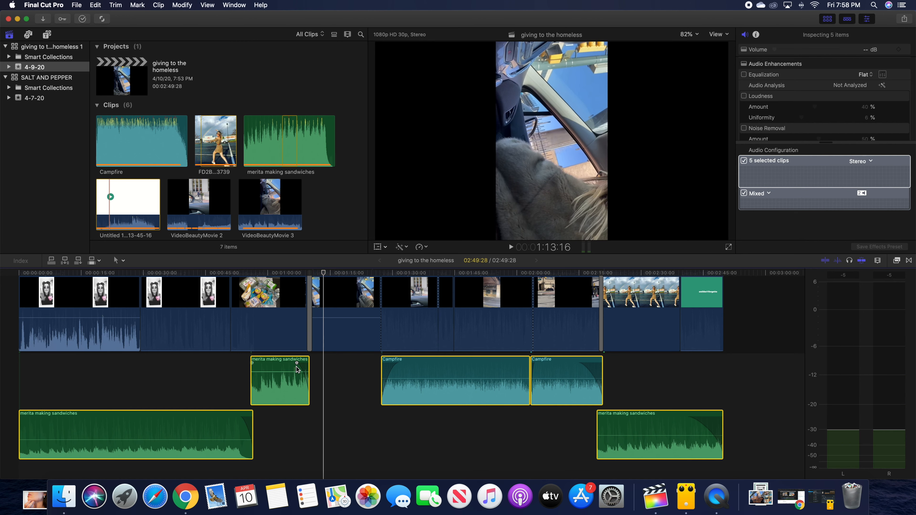
# - Turn off the Treble Boost equalization on the connected VideoBeautyMovie 3 clip and play part of it
pyautogui.click(333, 339)
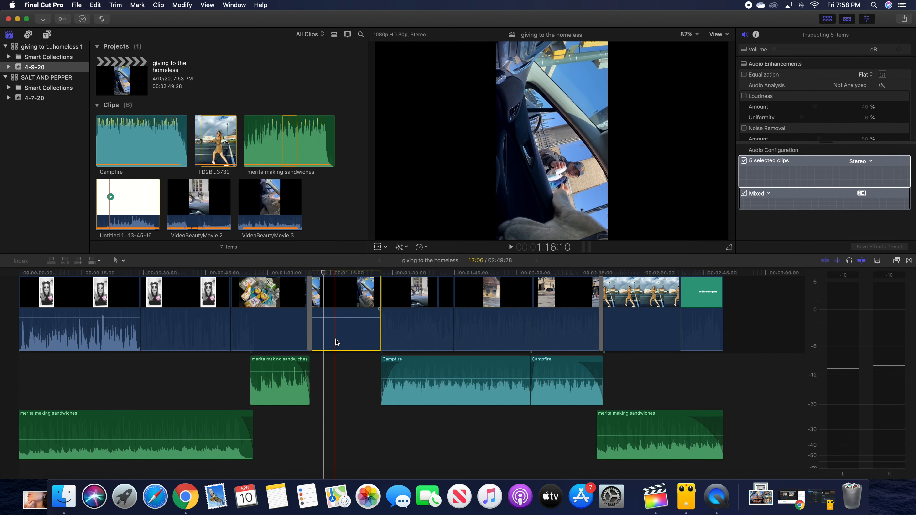
pyautogui.scroll(5, 337, 344)
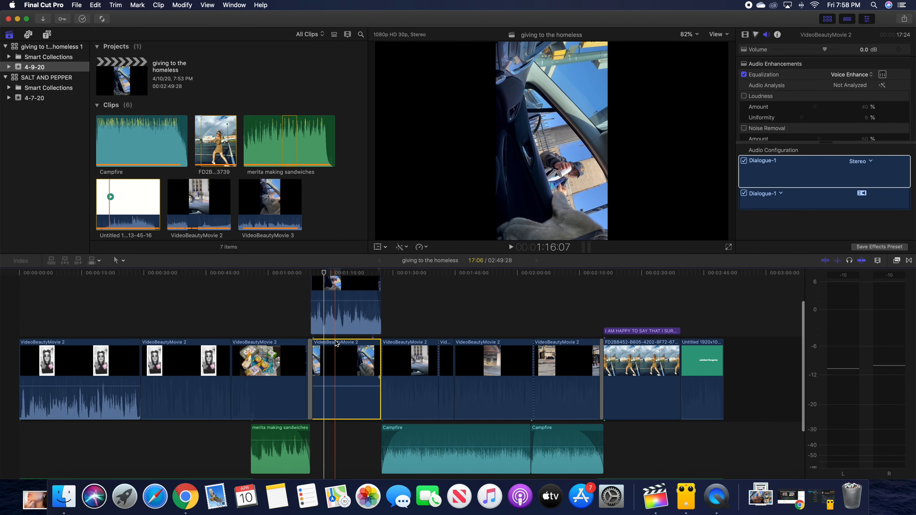
pyautogui.click(339, 367)
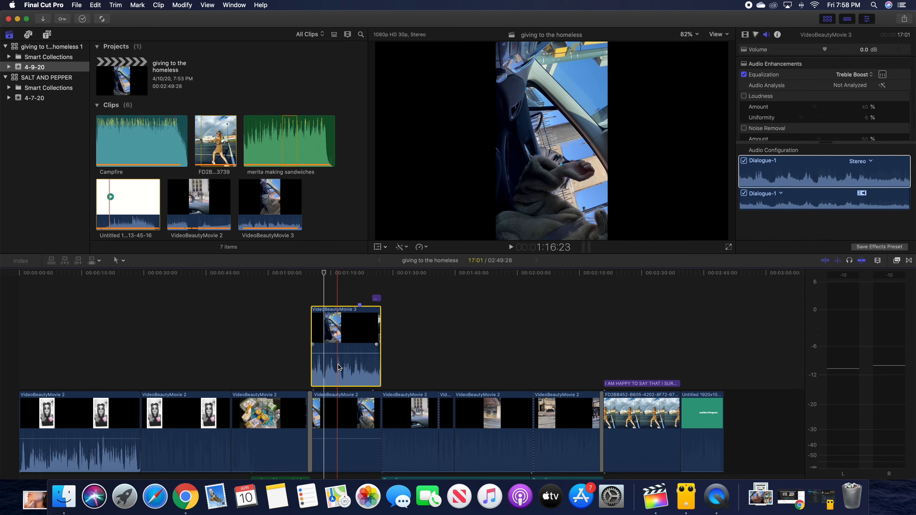
pyautogui.click(315, 365)
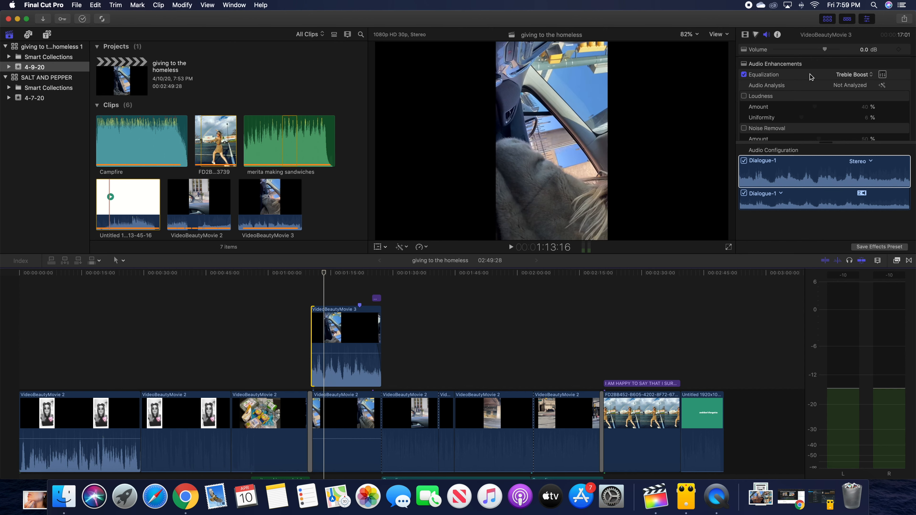
pyautogui.click(743, 76)
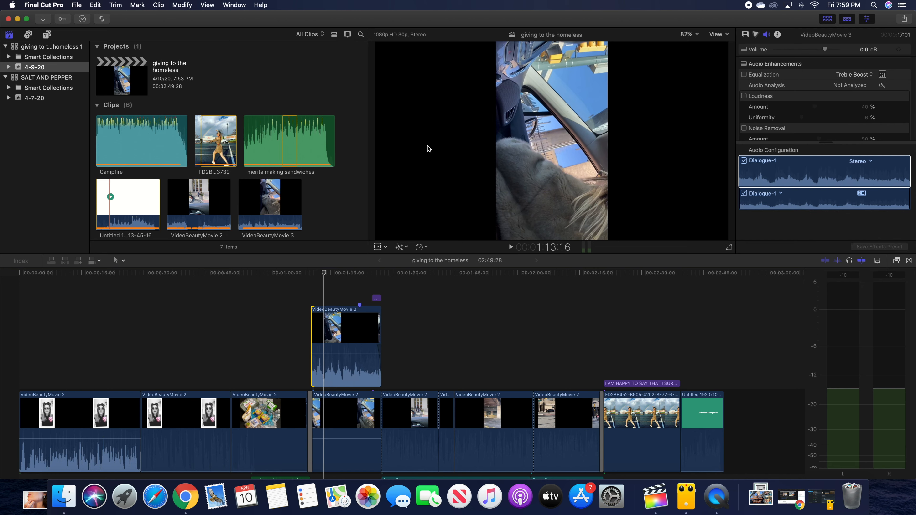
pyautogui.press('space')
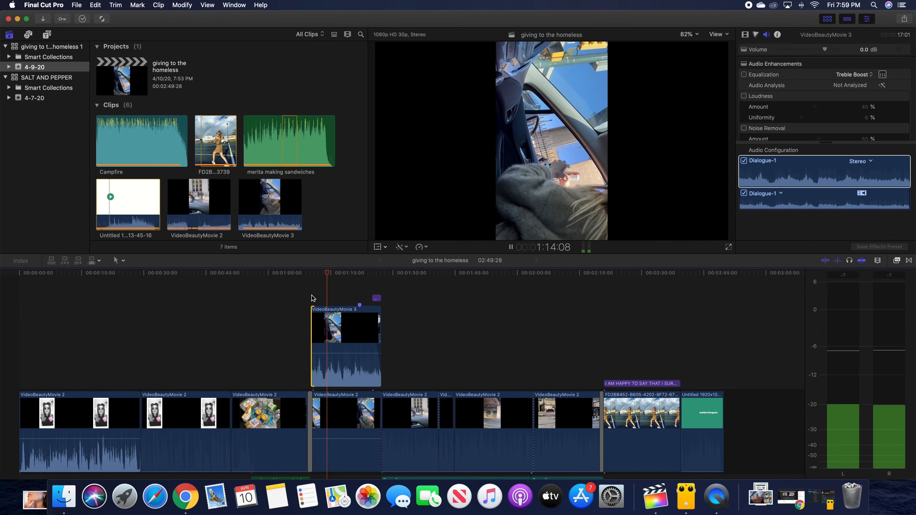
pyautogui.press('space')
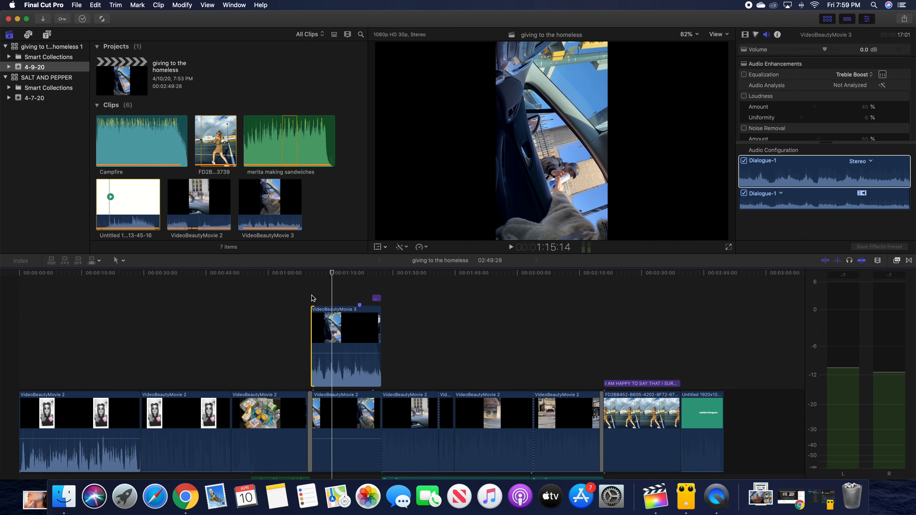
# - Turn the VideoBeautyMovie 3 clip's Treble Boost equalization back on and play it from its beginning to compare
pyautogui.click(311, 275)
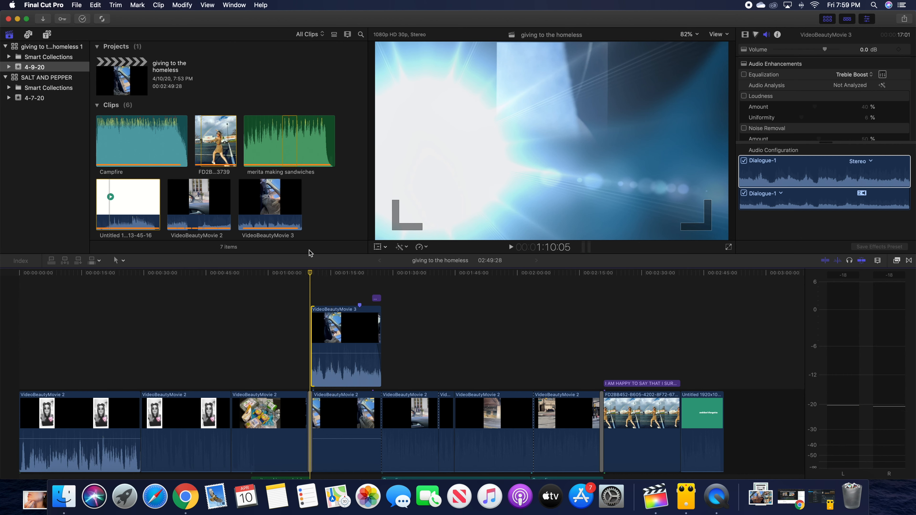
pyautogui.click(743, 75)
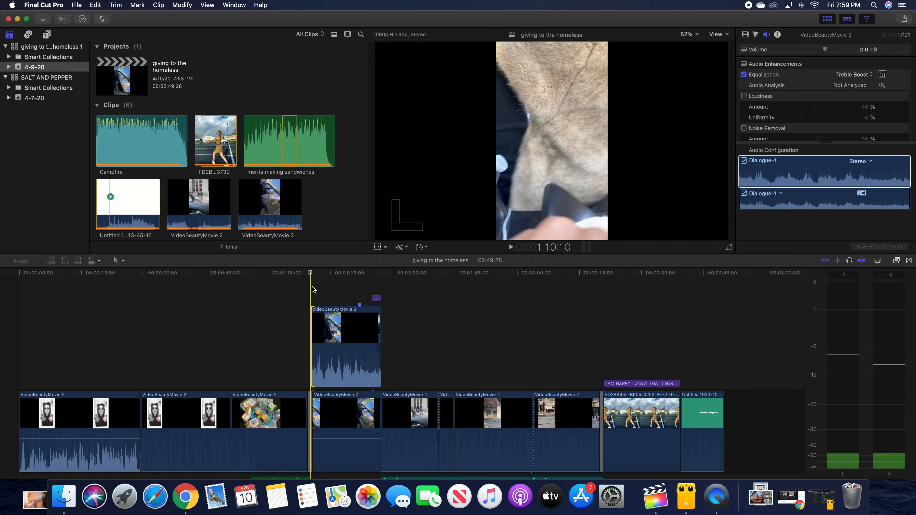
pyautogui.press('space')
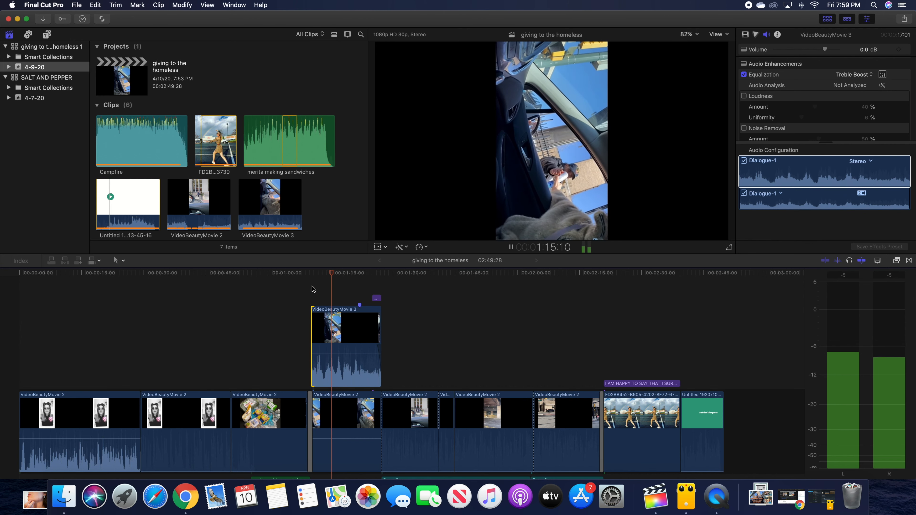
pyautogui.press('space')
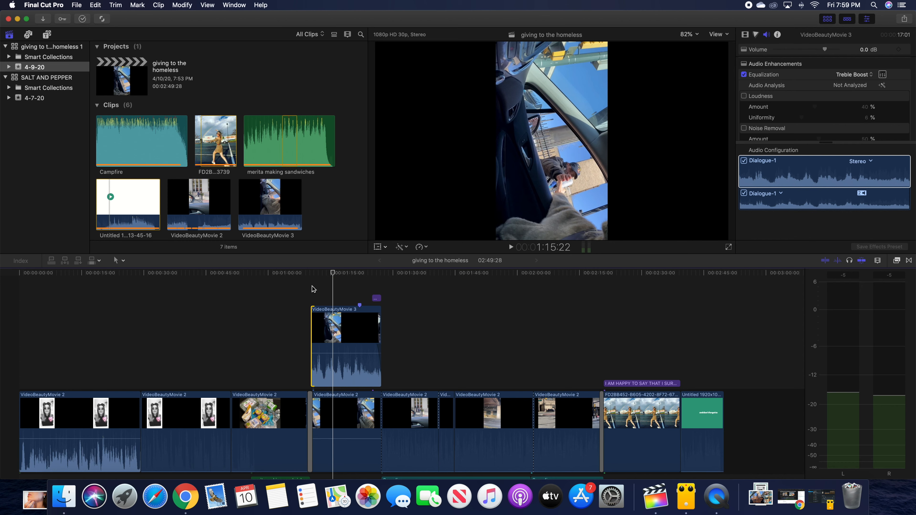
pyautogui.scroll(-2, 313, 289)
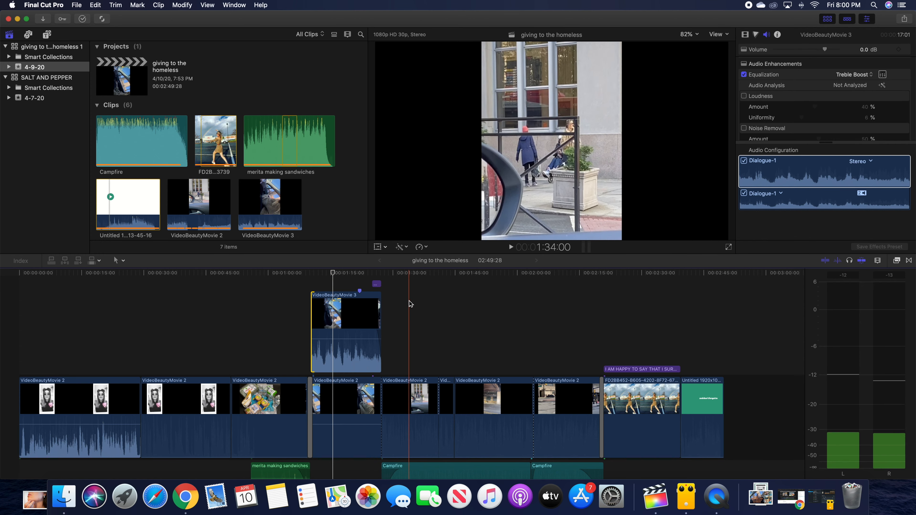
pyautogui.scroll(-5, 410, 303)
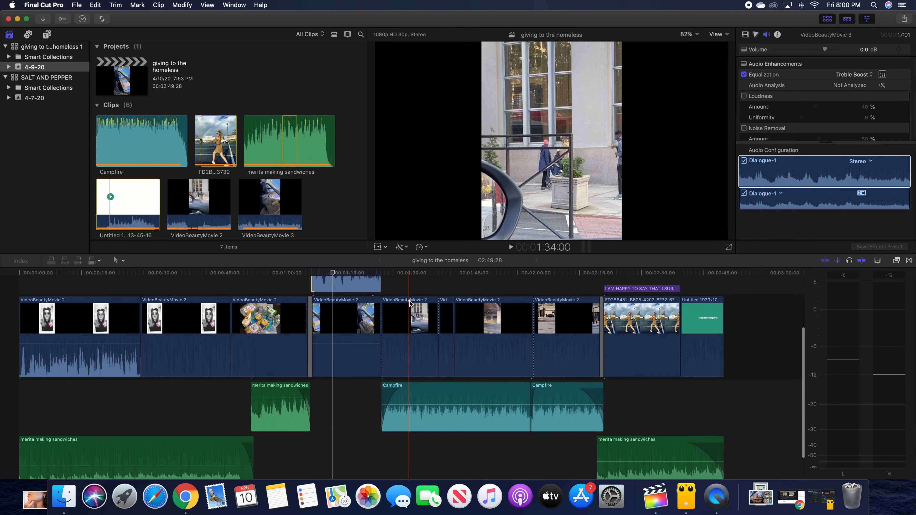
pyautogui.moveTo(377, 343)
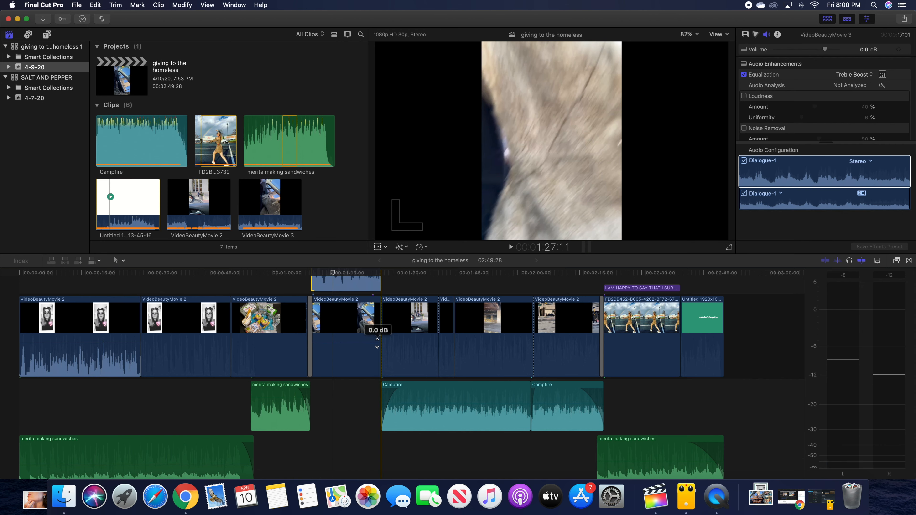
pyautogui.scroll(-2, 381, 353)
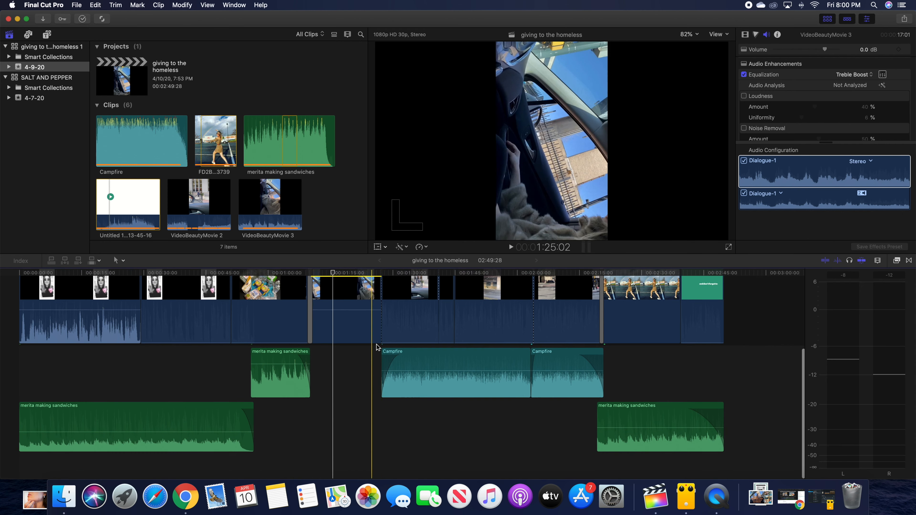
pyautogui.moveTo(380, 361); pyautogui.dragTo(384, 370)
pyautogui.hscroll(1, 373, 393)
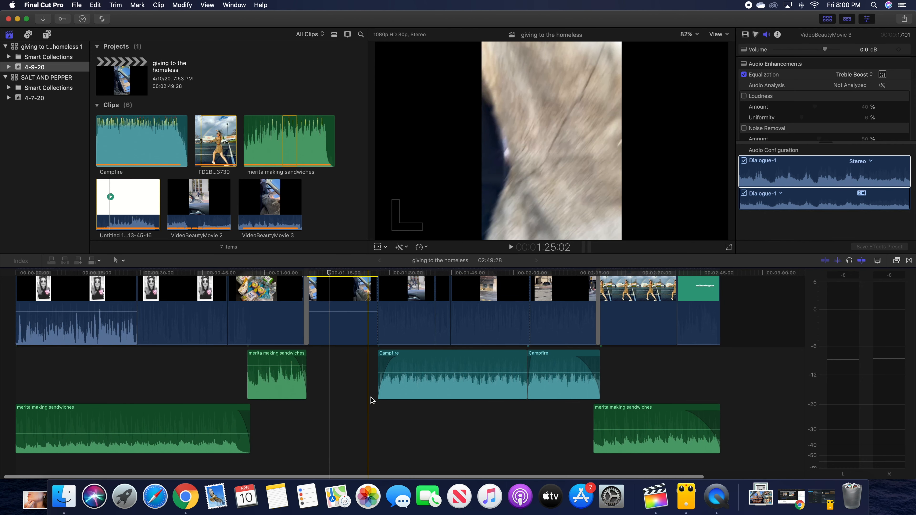
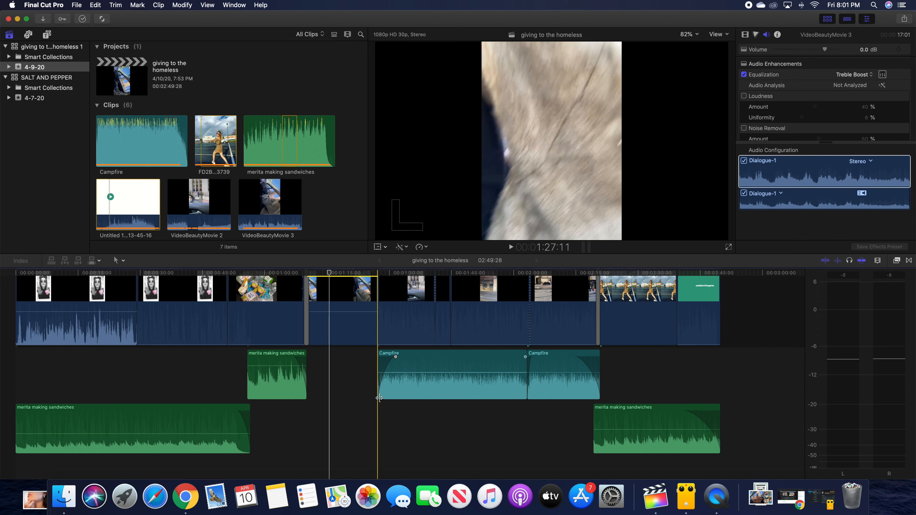
# - Look through the audio sources in Logic Pro X, GarageBand, Music and Sound Effects, then skim the sound effects list
pyautogui.click(28, 35)
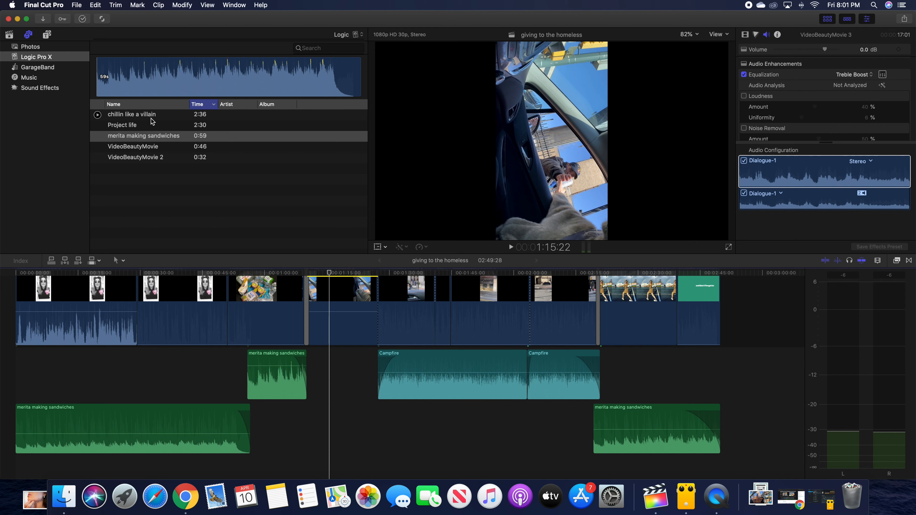
pyautogui.click(54, 68)
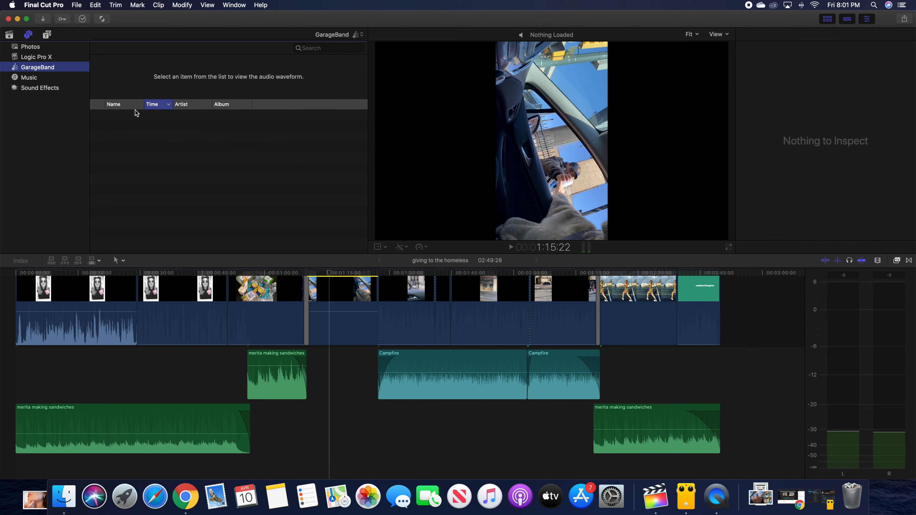
pyautogui.click(33, 80)
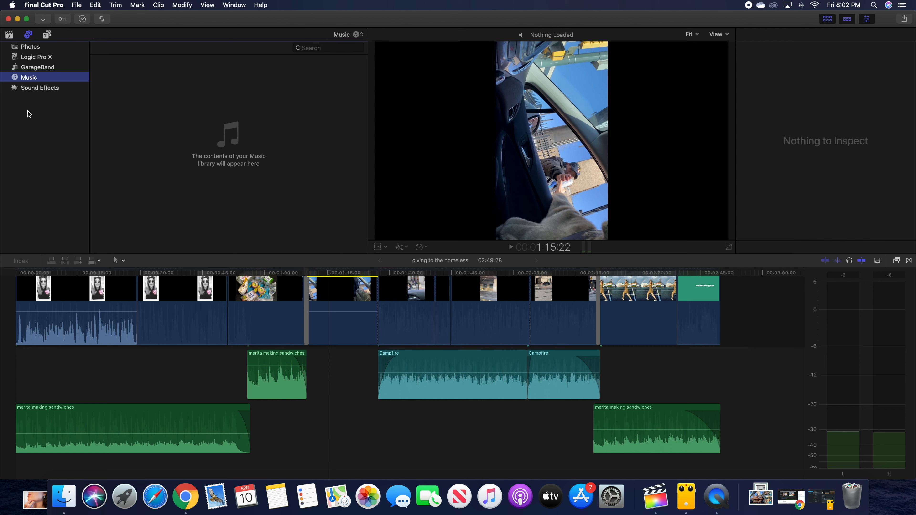
pyautogui.scroll(-1, 36, 98)
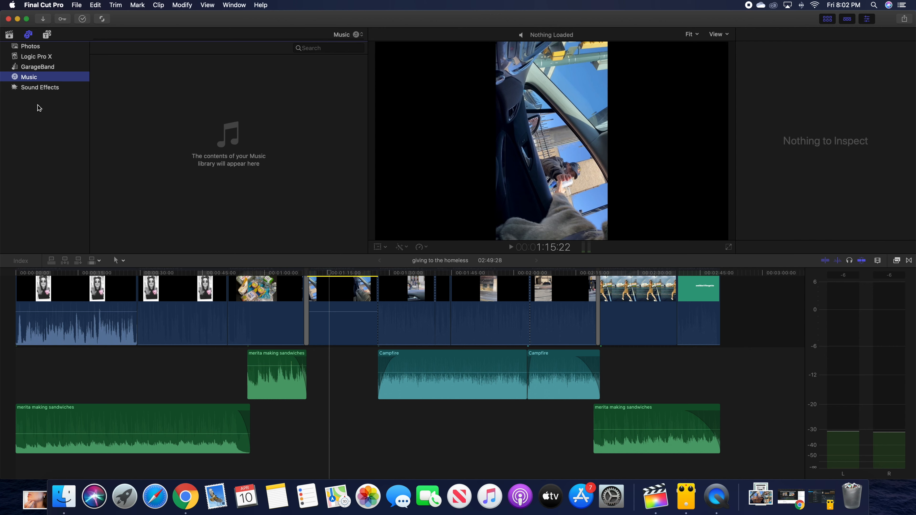
pyautogui.click(39, 87)
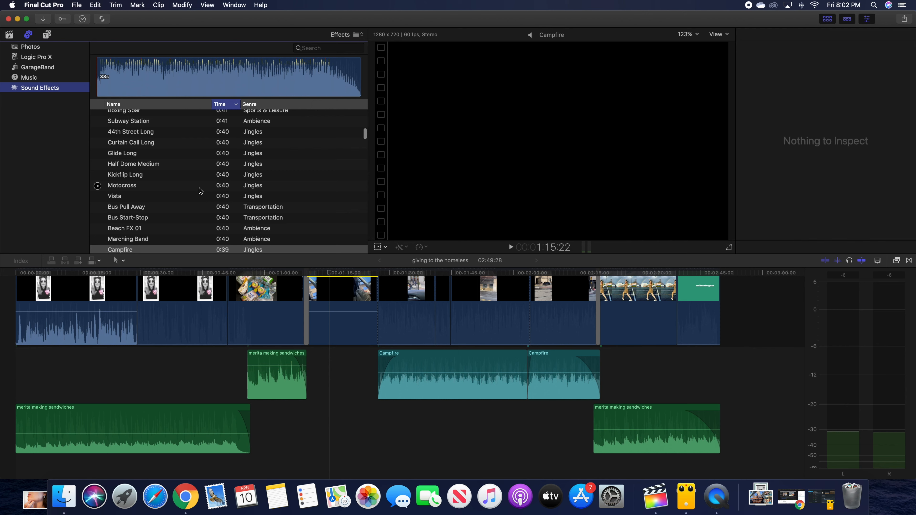
pyautogui.scroll(-3, 202, 189)
pyautogui.scroll(4, 201, 190)
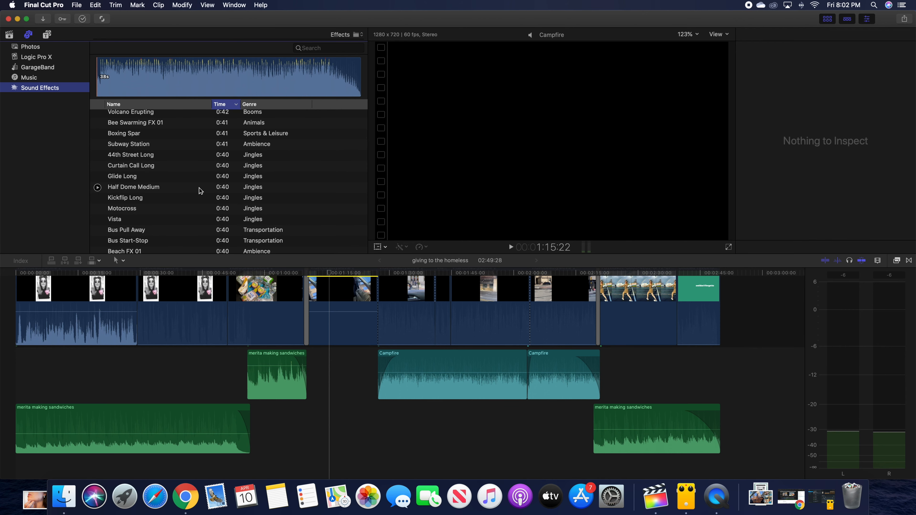
pyautogui.scroll(-1, 199, 187)
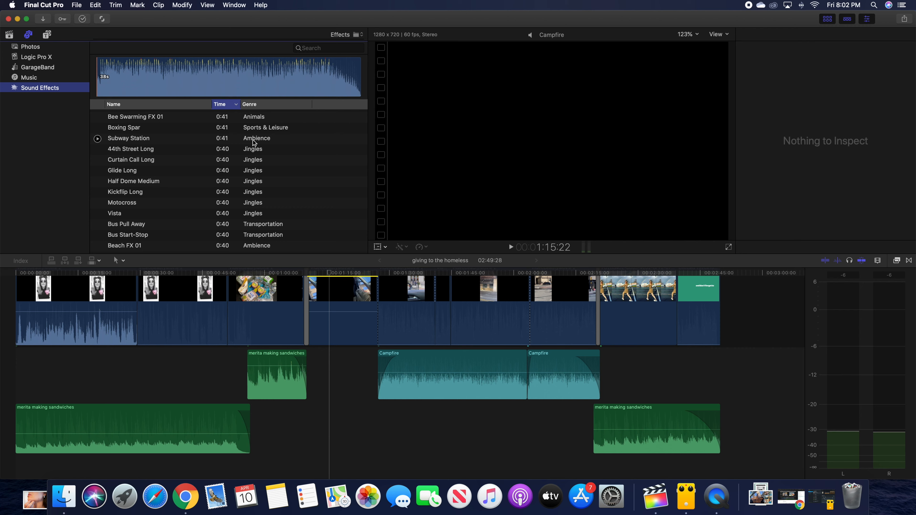
pyautogui.scroll(10, 191, 140)
pyautogui.scroll(10, 191, 140)
pyautogui.scroll(10, 191, 140)
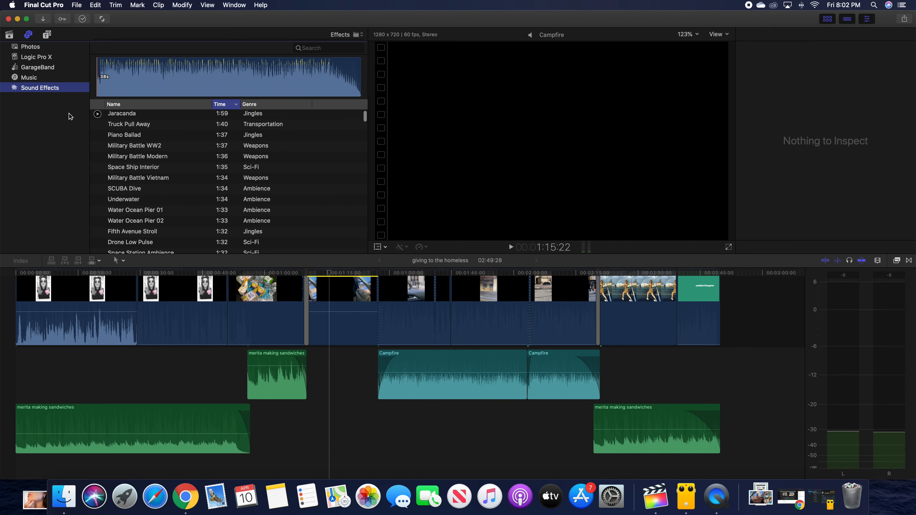
# - Sort the sound effects by genre and look through the Jingles entries
pyautogui.click(253, 104)
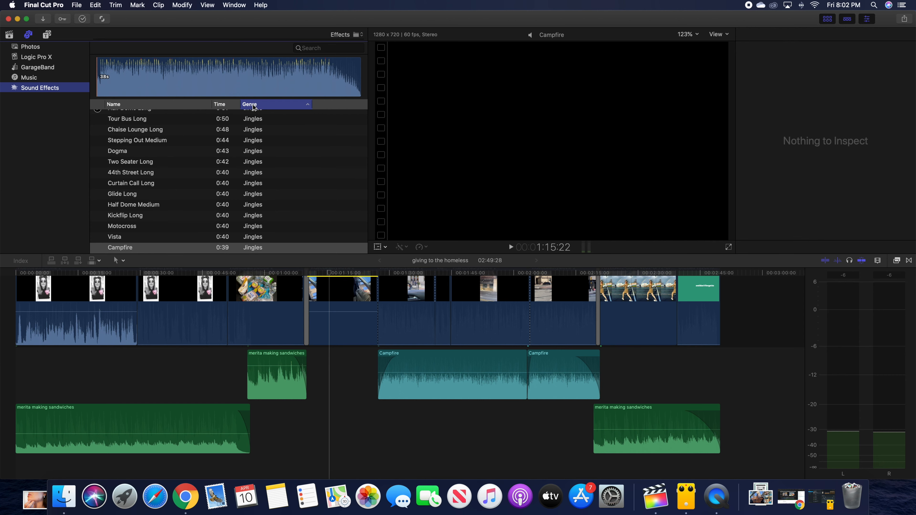
pyautogui.scroll(15, 252, 133)
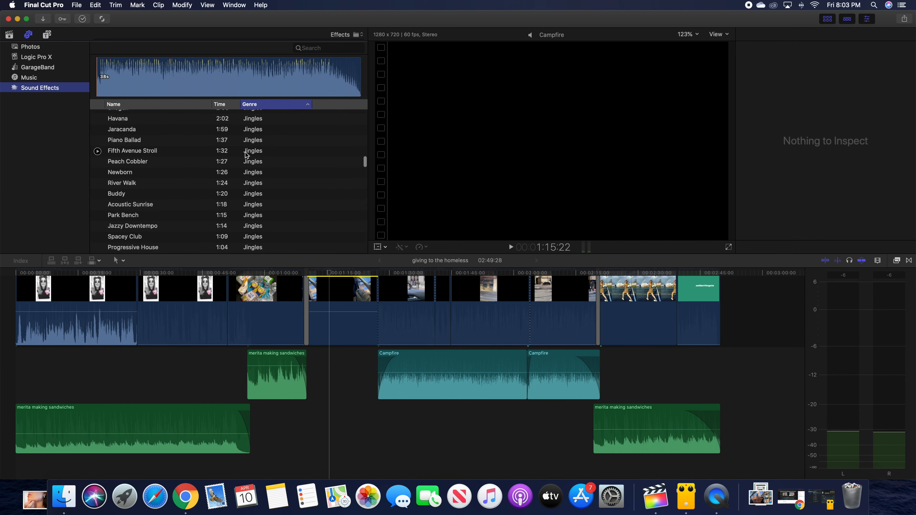
pyautogui.scroll(-8, 245, 154)
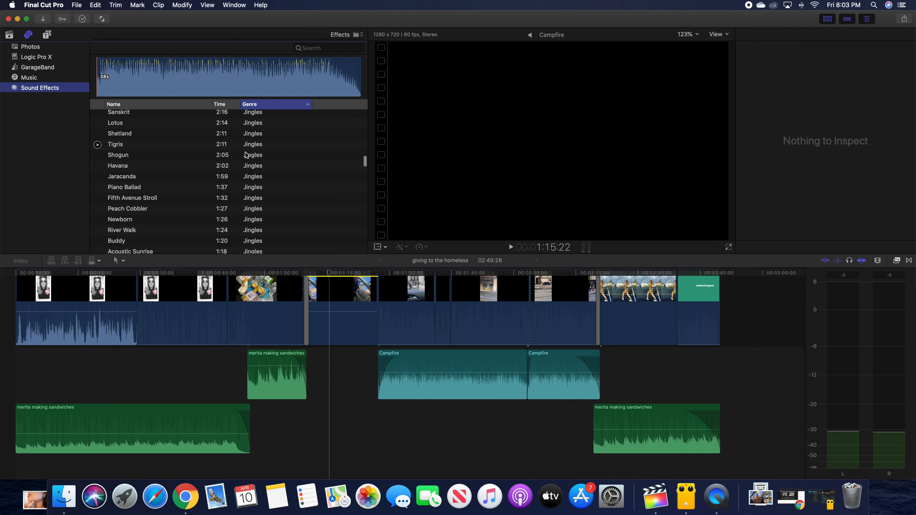
pyautogui.scroll(-5, 245, 154)
pyautogui.scroll(7, 245, 155)
pyautogui.scroll(5, 245, 154)
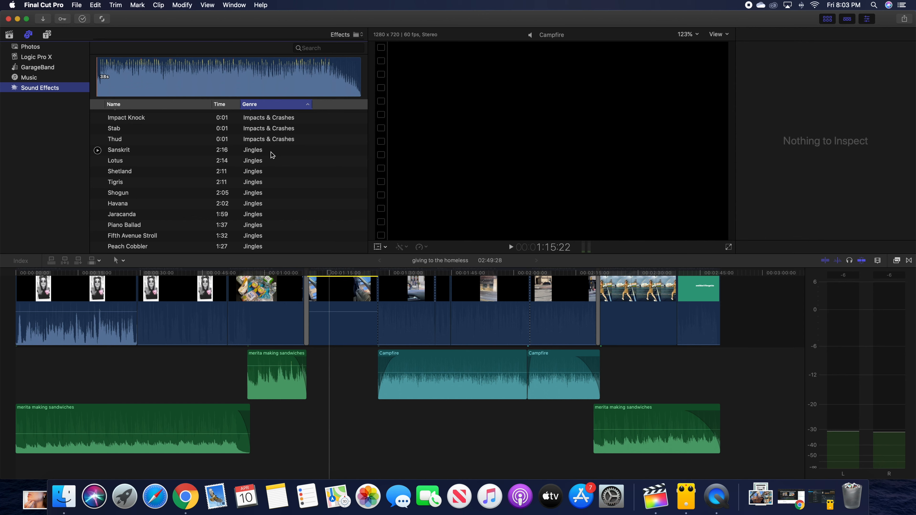
pyautogui.scroll(-12, 216, 186)
pyautogui.scroll(10, 213, 186)
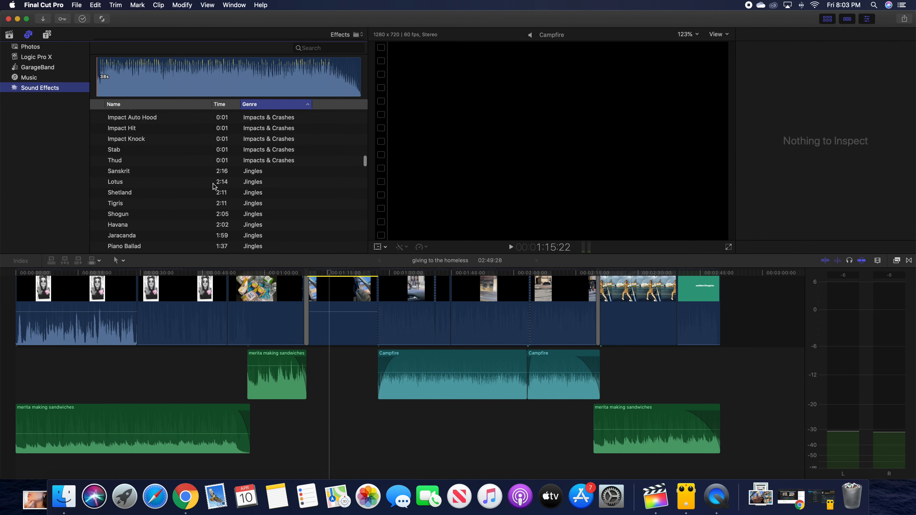
pyautogui.scroll(-10, 214, 186)
pyautogui.scroll(-3, 213, 186)
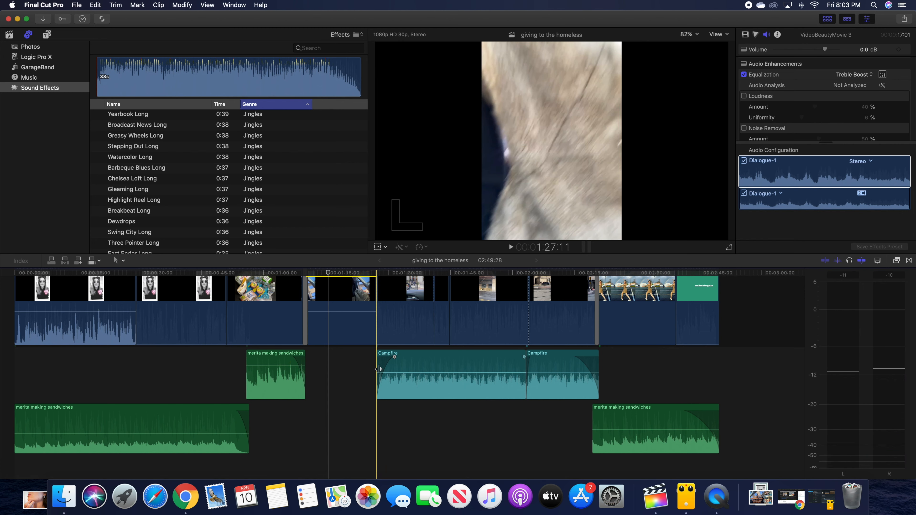
# - Play the Campfire music from its start in the timeline, then preview the Sanskrit jingle for comparison
pyautogui.press('space')
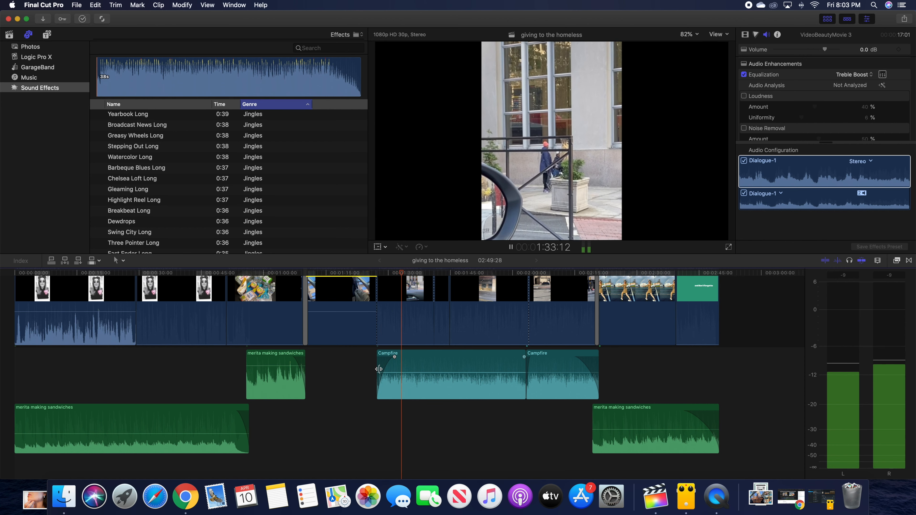
pyautogui.press('space')
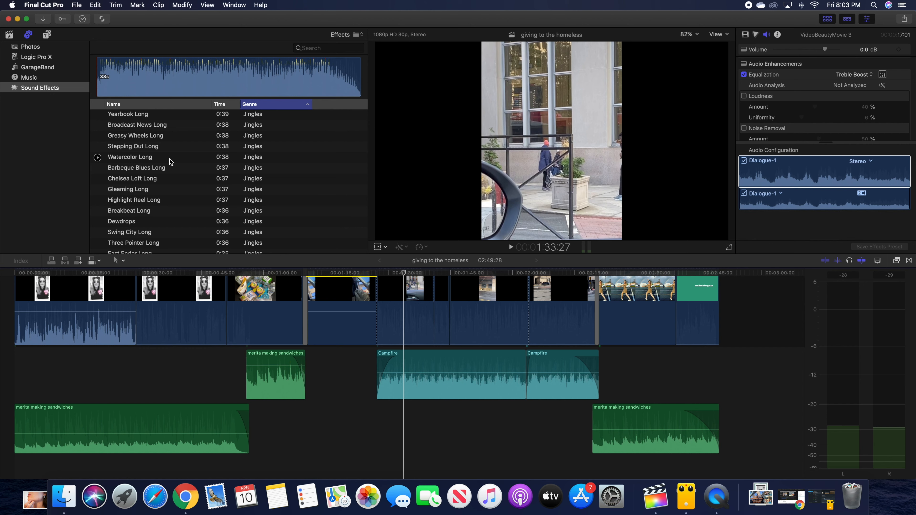
pyautogui.scroll(1, 167, 159)
pyautogui.scroll(2, 168, 159)
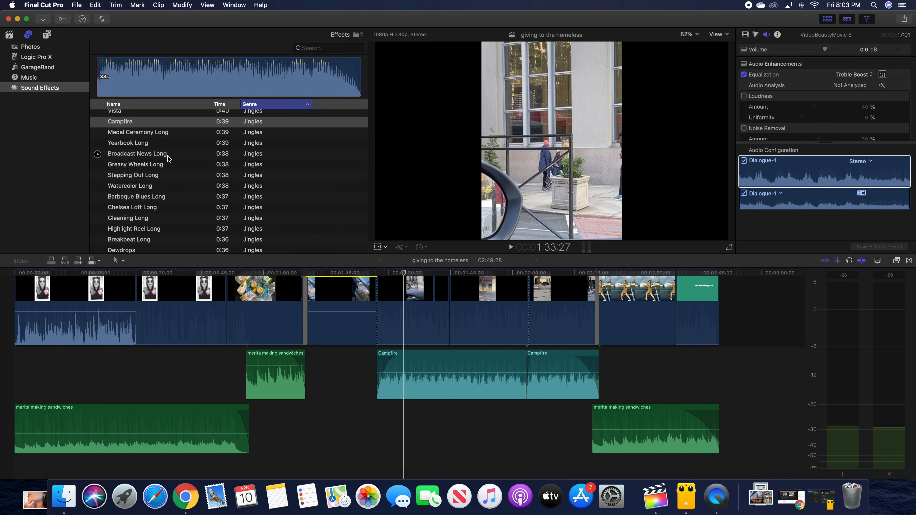
pyautogui.scroll(5, 169, 151)
pyautogui.scroll(15, 175, 145)
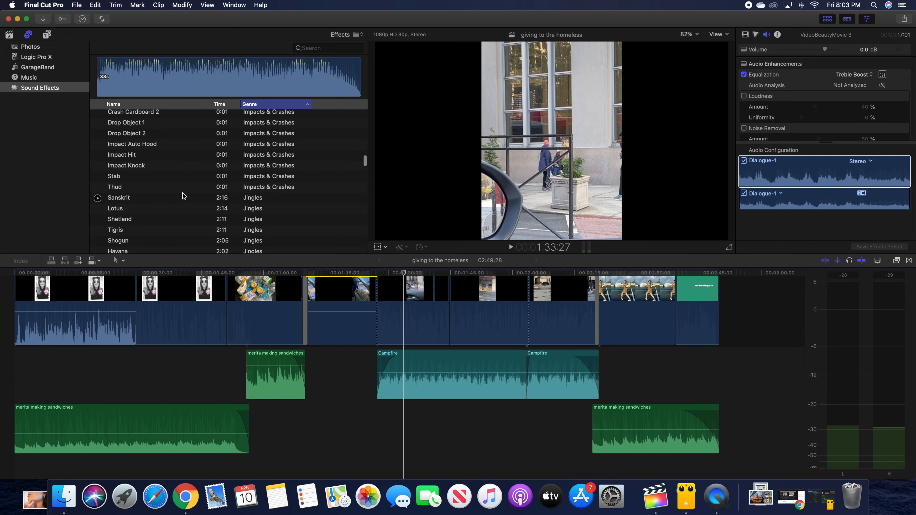
pyautogui.click(183, 198)
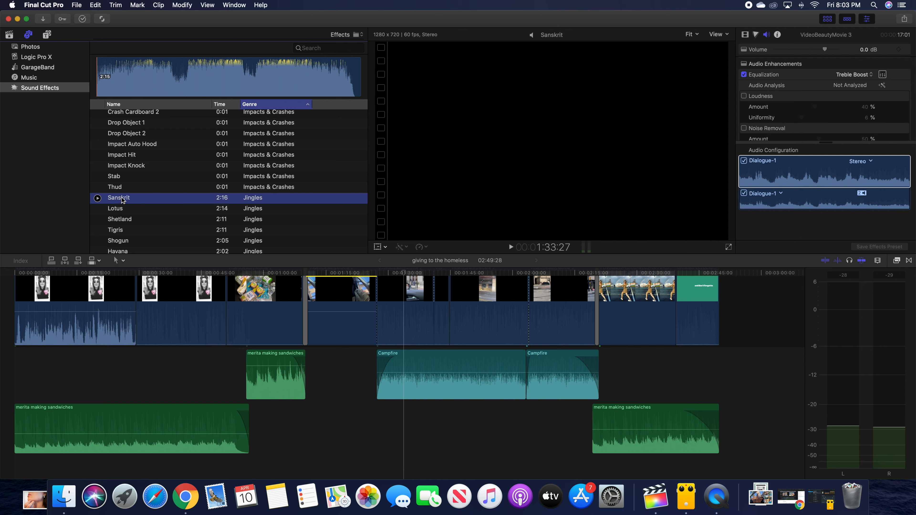
pyautogui.click(97, 198)
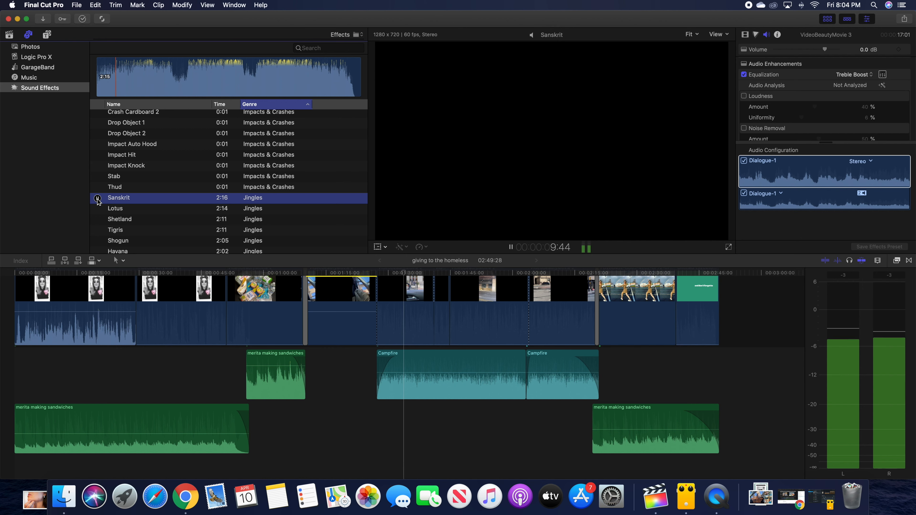
pyautogui.click(98, 199)
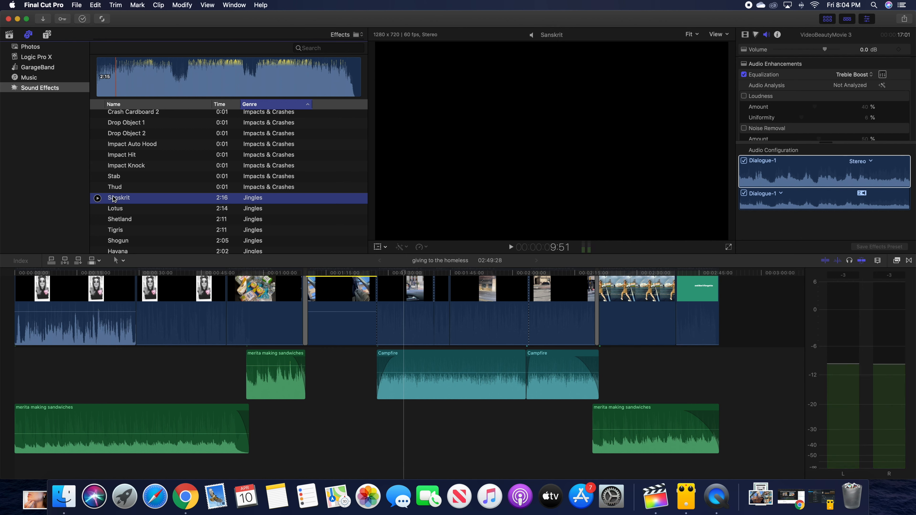
# - Preview the Lotus and Havana jingles from the sound effects list
pyautogui.scroll(-3, 90, 196)
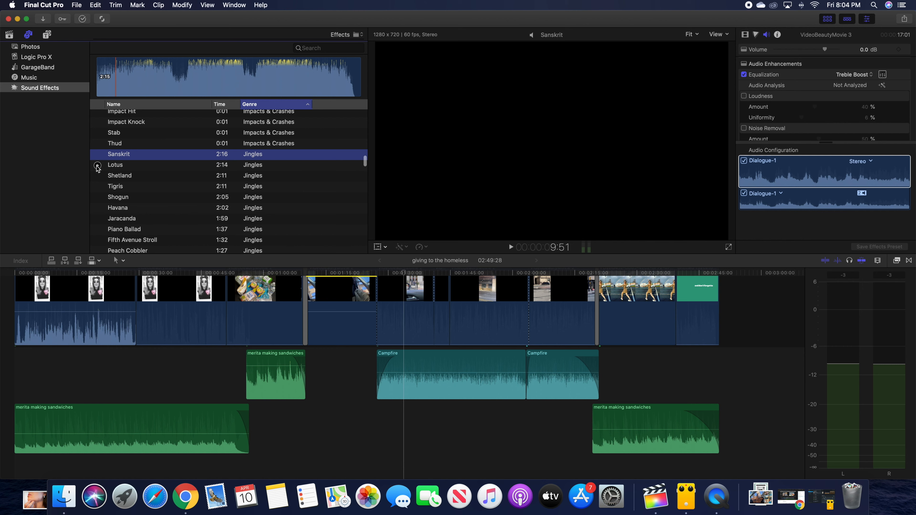
pyautogui.click(97, 165)
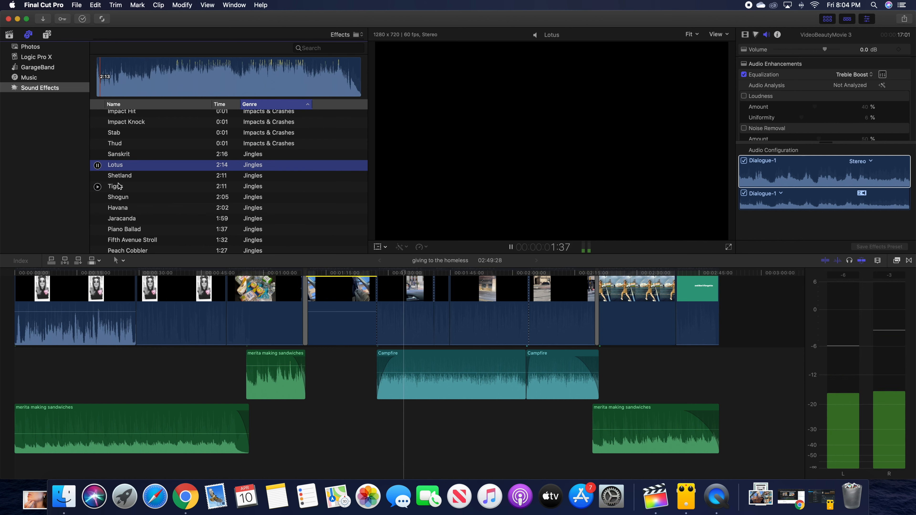
pyautogui.scroll(-2, 119, 186)
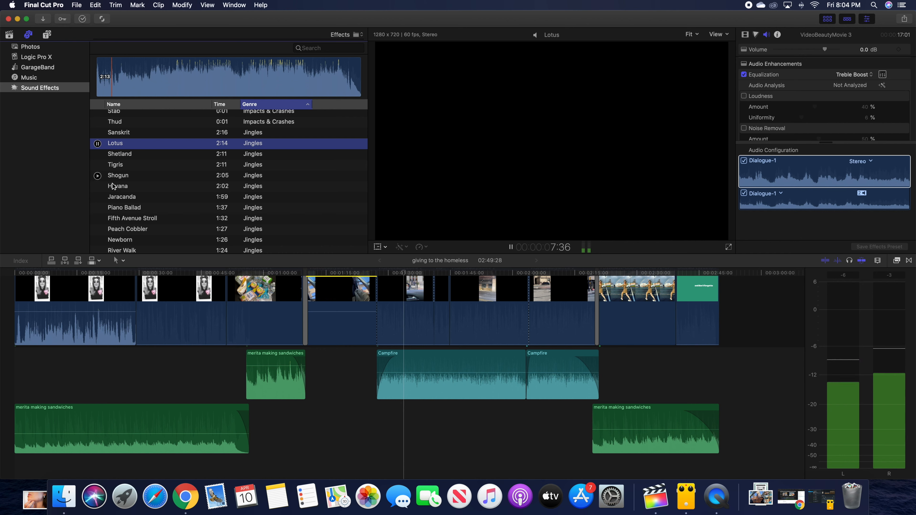
pyautogui.click(97, 186)
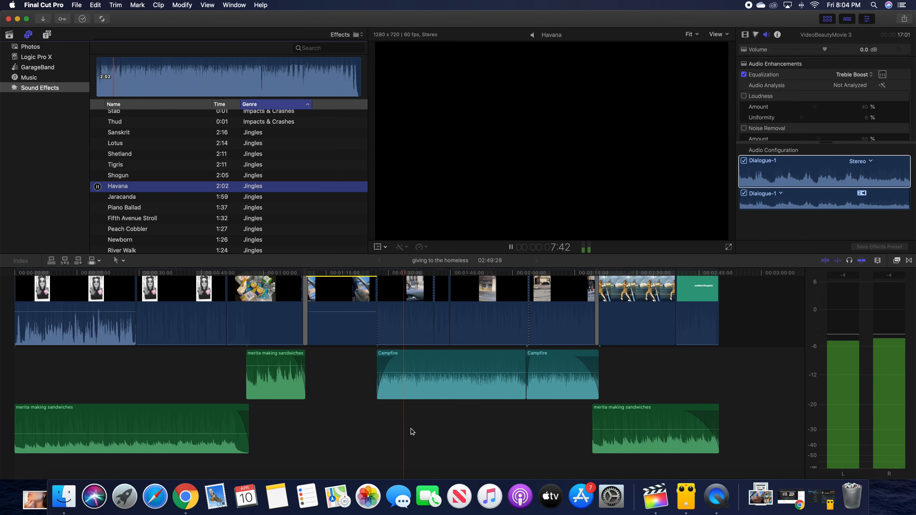
pyautogui.press('space')
# - Replace the two Campfire clips in the timeline with the Havana jingle, starting where the first Campfire clip began
pyautogui.moveTo(439, 418); pyautogui.dragTo(591, 396)
pyautogui.press('Delete')
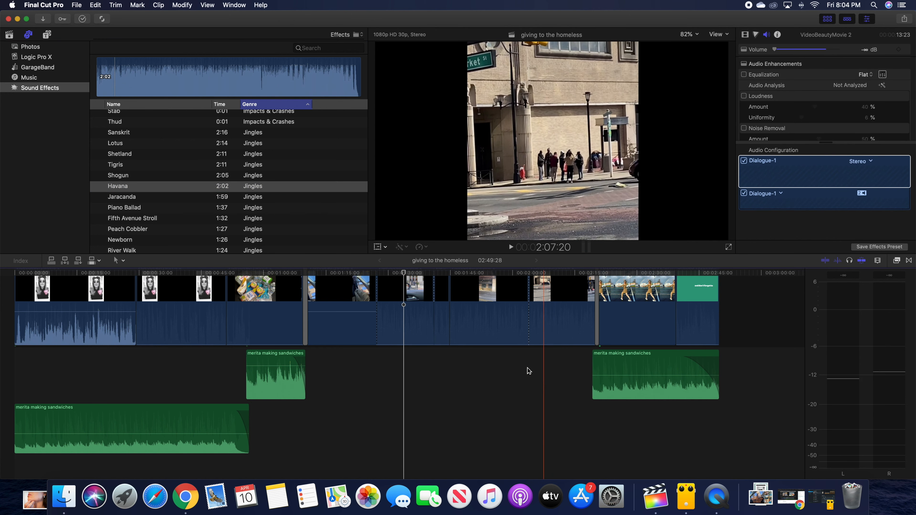
pyautogui.moveTo(158, 188); pyautogui.dragTo(379, 370)
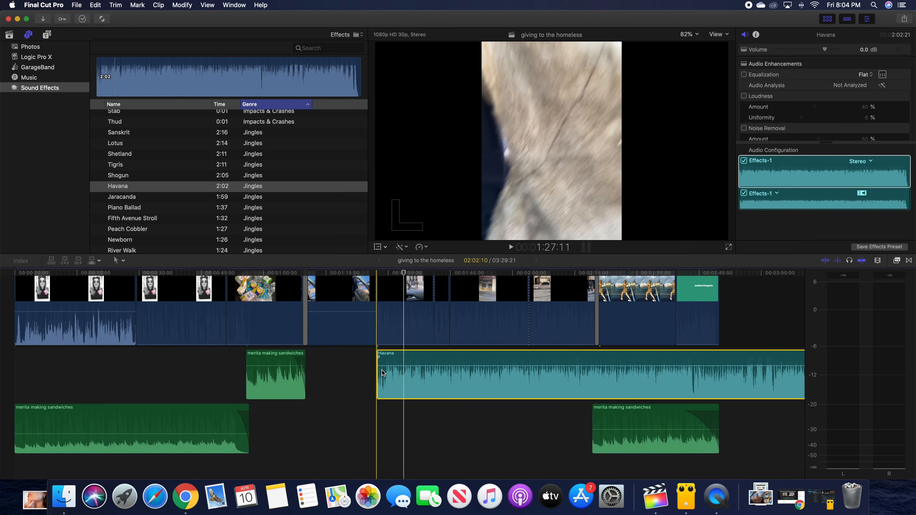
# - Trim the end of the Havana clip back to the start of the last "merita making sandwiches" clip and play it from its beginning
pyautogui.hscroll(5, 383, 373)
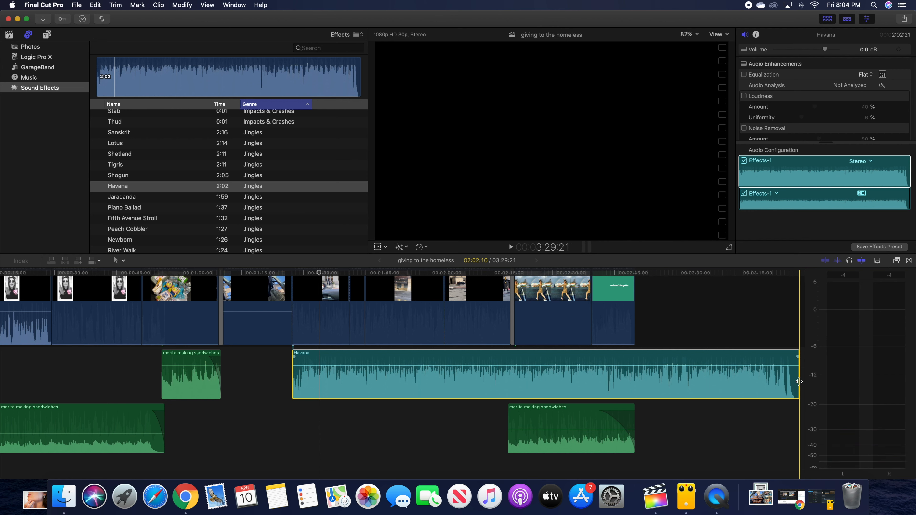
pyautogui.moveTo(798, 381); pyautogui.dragTo(507, 379)
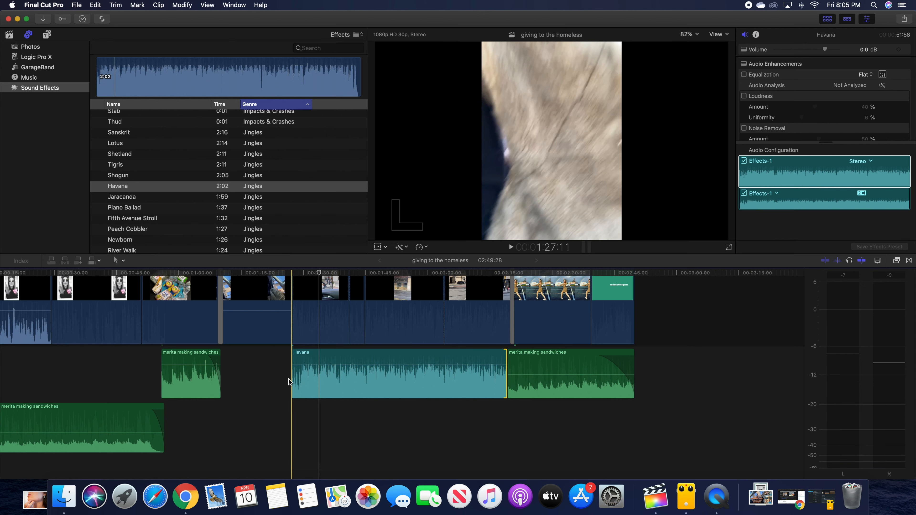
pyautogui.press('space')
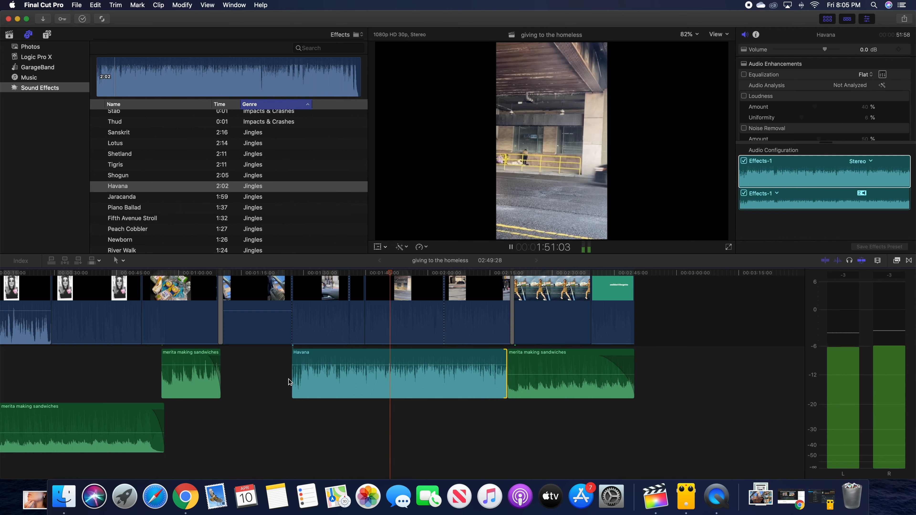
pyautogui.press('space')
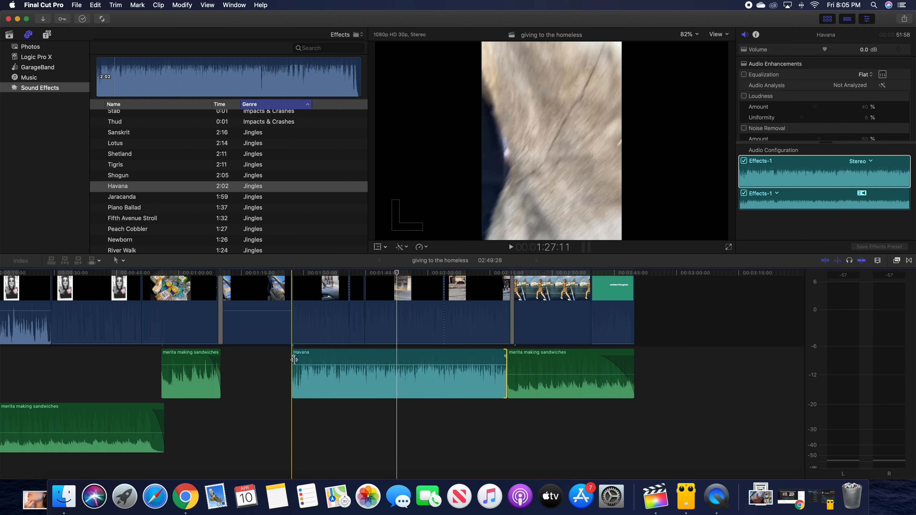
# - Add a fade-in of about 3 seconds to the Havana clip and play its opening
pyautogui.click(291, 357)
pyautogui.moveTo(291, 356); pyautogui.dragTo(304, 356)
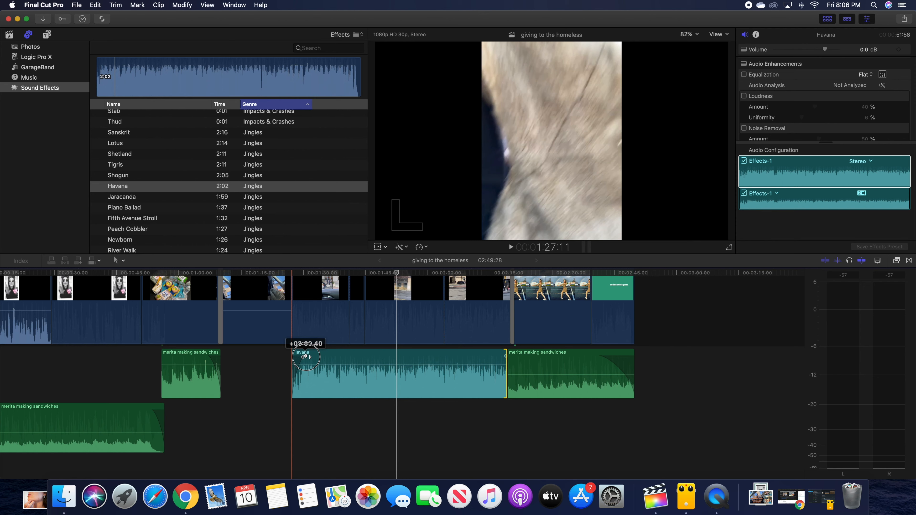
pyautogui.moveTo(306, 357); pyautogui.dragTo(305, 357)
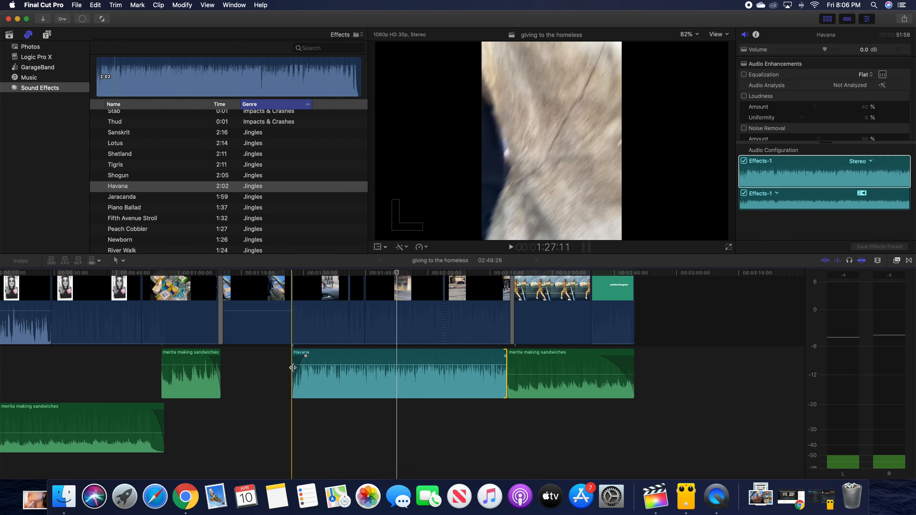
pyautogui.press('space')
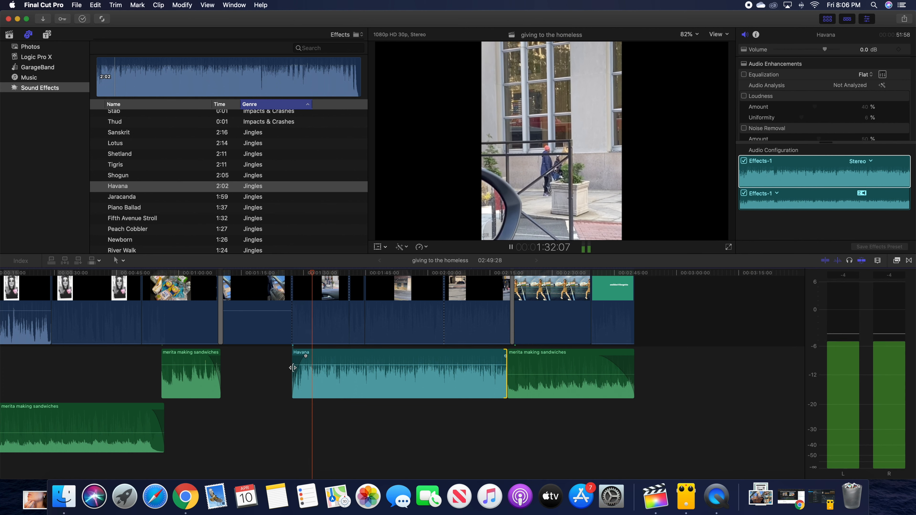
# - Add a fade-out of about 8 seconds to the end of the Havana clip and play the transition into the following clip
pyautogui.press('space')
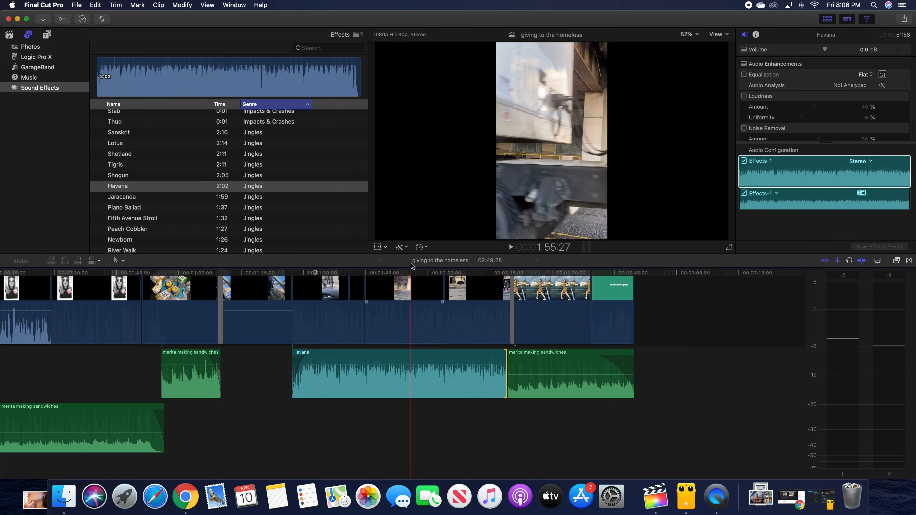
pyautogui.hscroll(1, 487, 274)
pyautogui.click(490, 274)
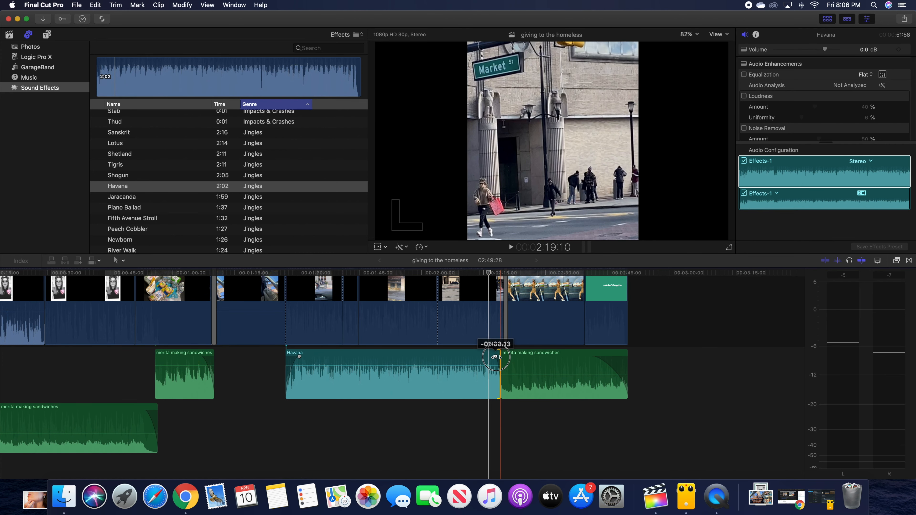
pyautogui.moveTo(496, 356); pyautogui.dragTo(489, 357)
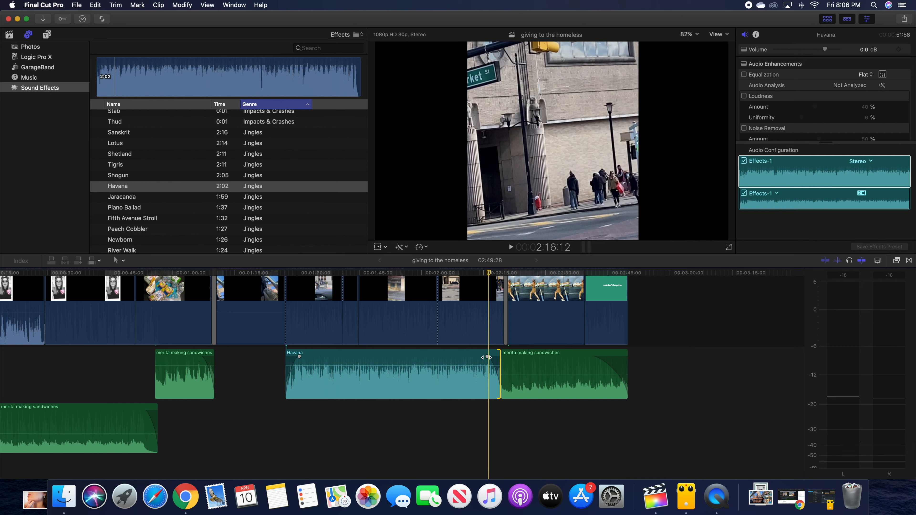
pyautogui.moveTo(487, 357); pyautogui.dragTo(468, 358)
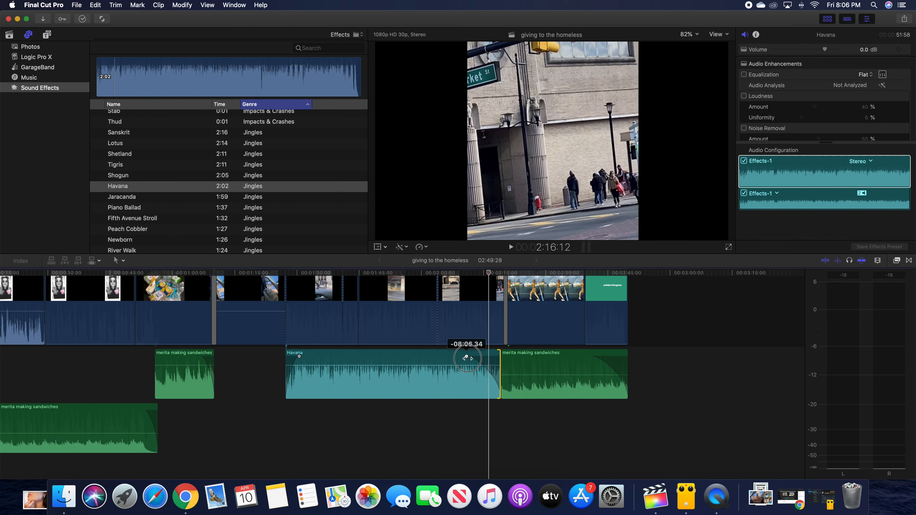
pyautogui.moveTo(467, 358); pyautogui.dragTo(468, 358)
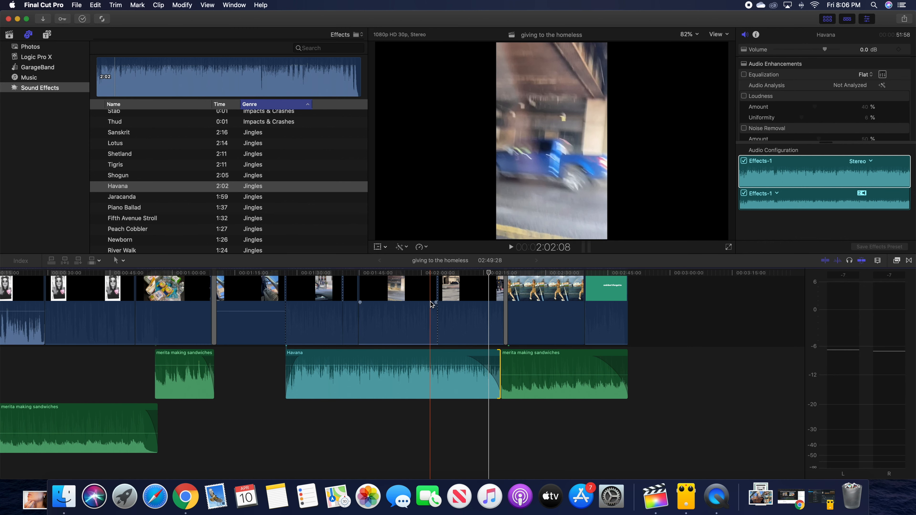
pyautogui.press('space')
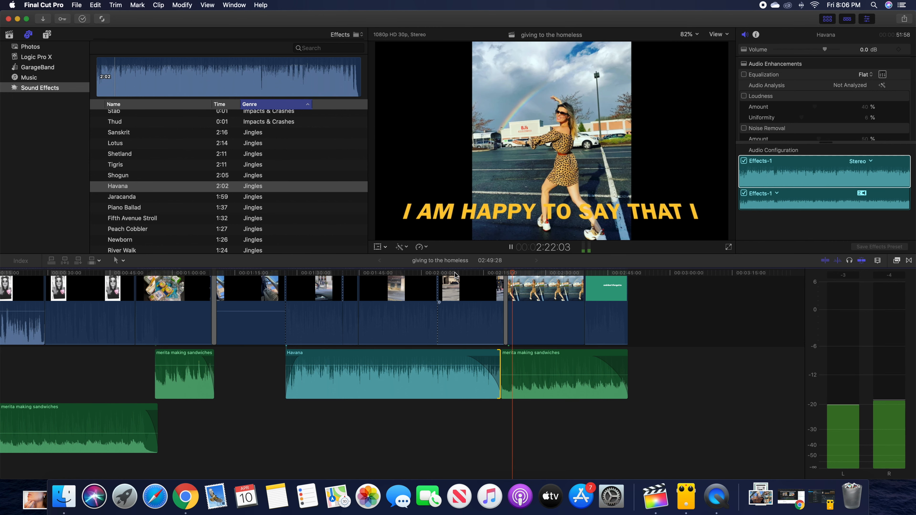
pyautogui.press('space')
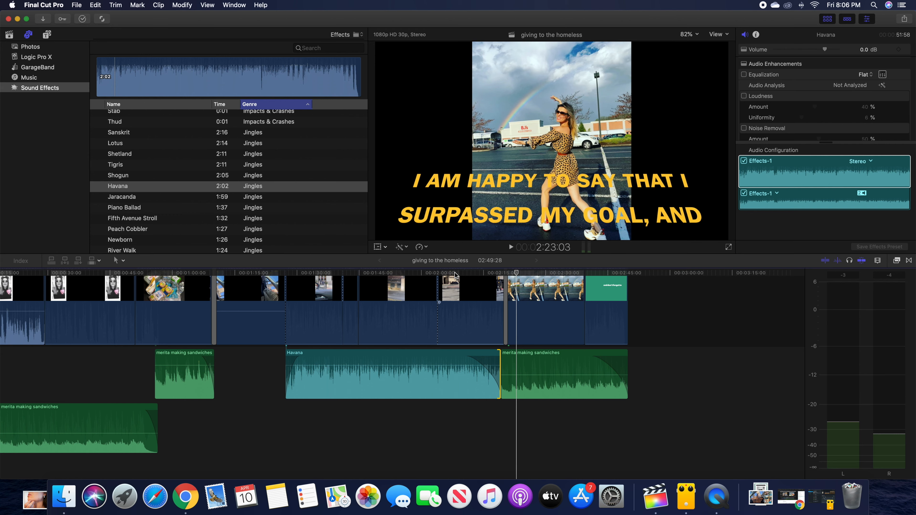
# - Shift the last "merita making sandwiches" clip slightly later, extend the Havana clip's end to meet it, and play the join
pyautogui.click(513, 357)
pyautogui.moveTo(514, 356); pyautogui.dragTo(516, 356)
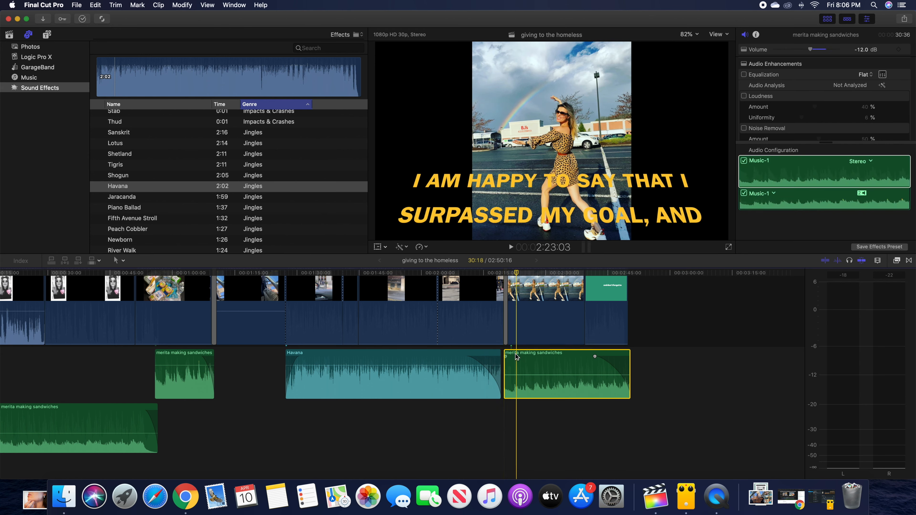
pyautogui.click(500, 360)
pyautogui.moveTo(500, 361); pyautogui.dragTo(503, 360)
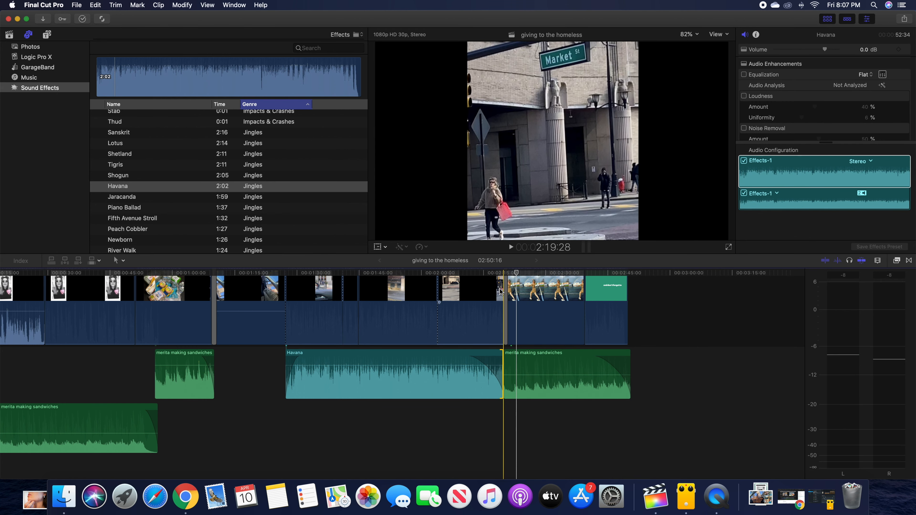
pyautogui.press('space')
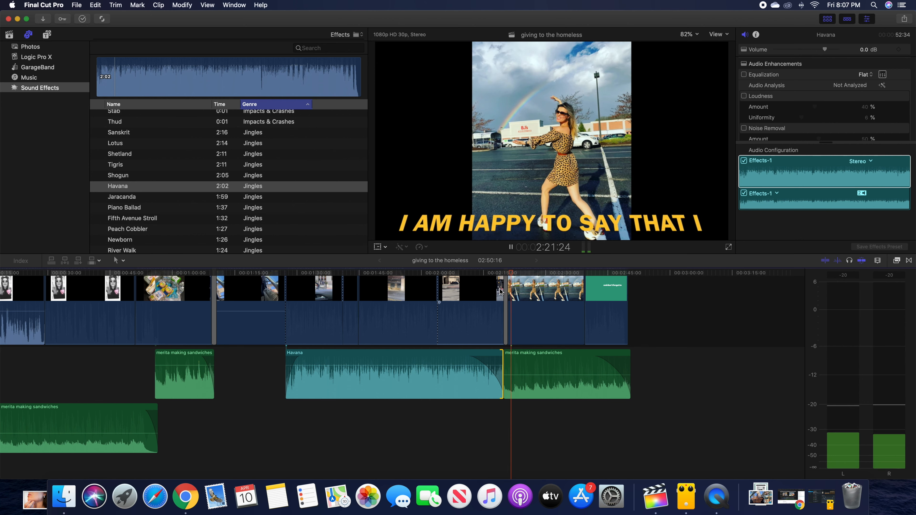
pyautogui.press('space')
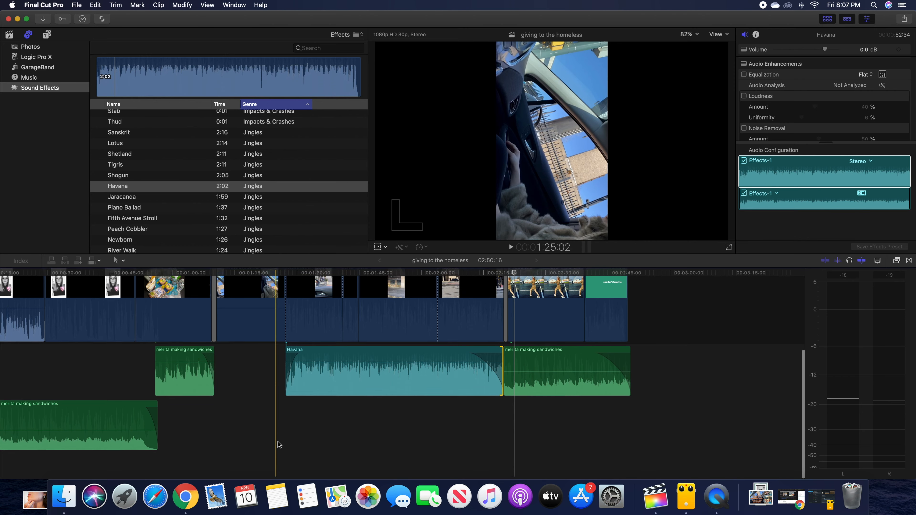
pyautogui.scroll(5, 277, 441)
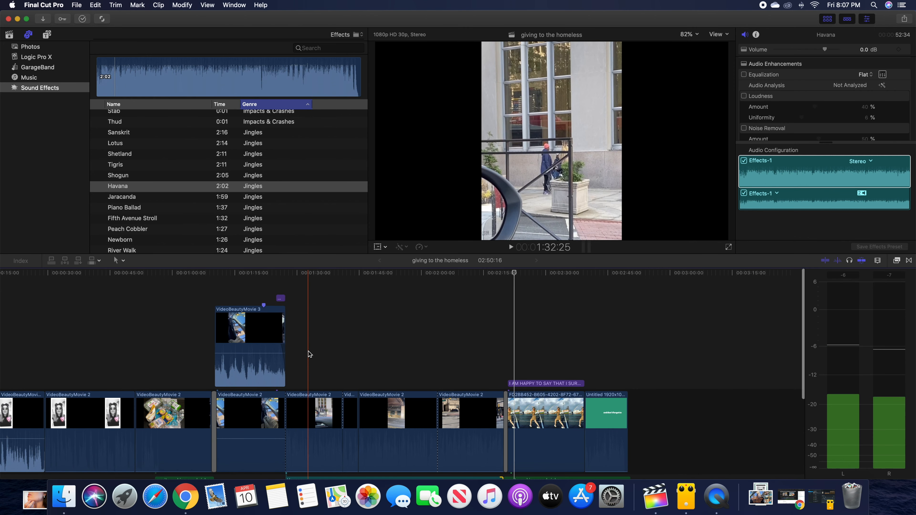
pyautogui.scroll(-2, 308, 350)
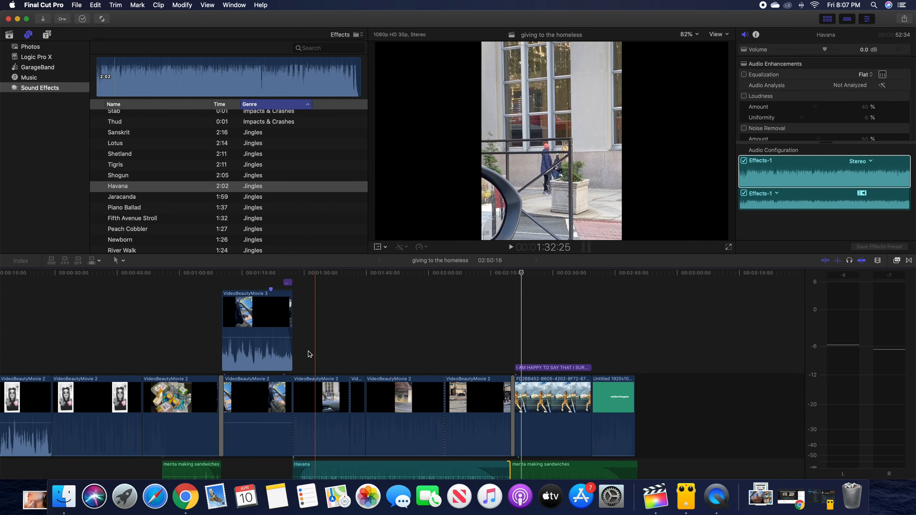
pyautogui.scroll(-5, 309, 350)
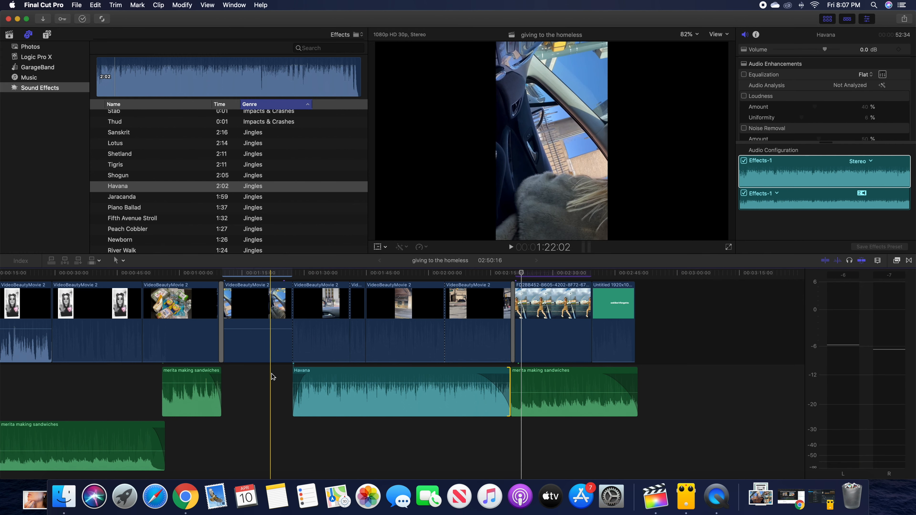
pyautogui.hscroll(-5, 270, 383)
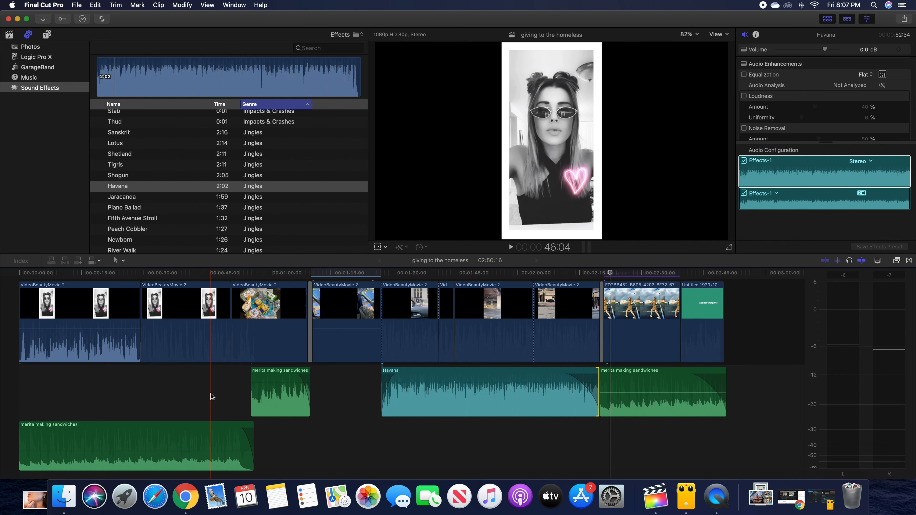
pyautogui.scroll(3, 212, 396)
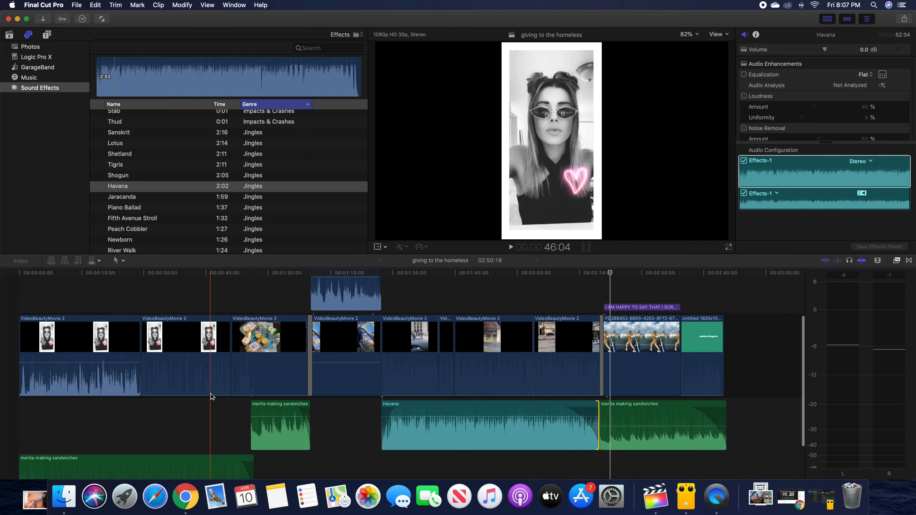